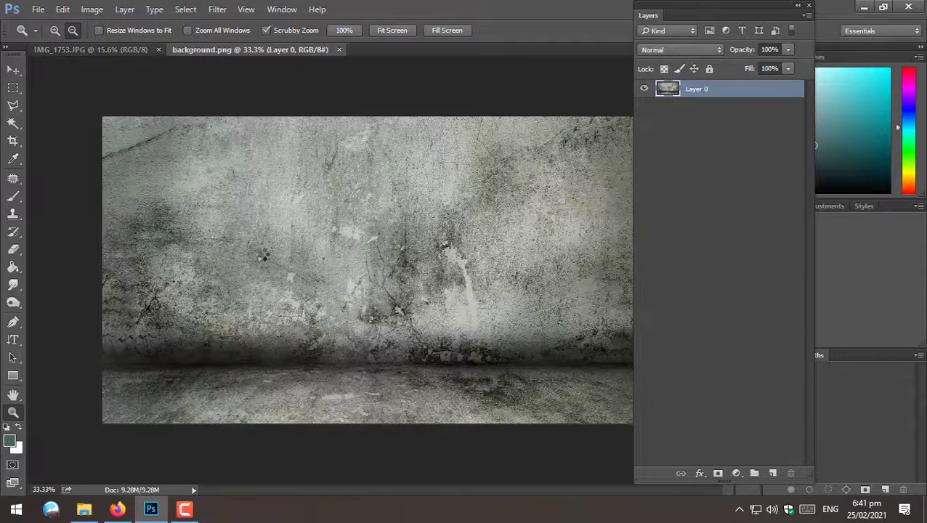
# - Switch to the push-up photo and select the man's head, torso and arms with the Quick Selection Tool
pyautogui.click(289, 260)
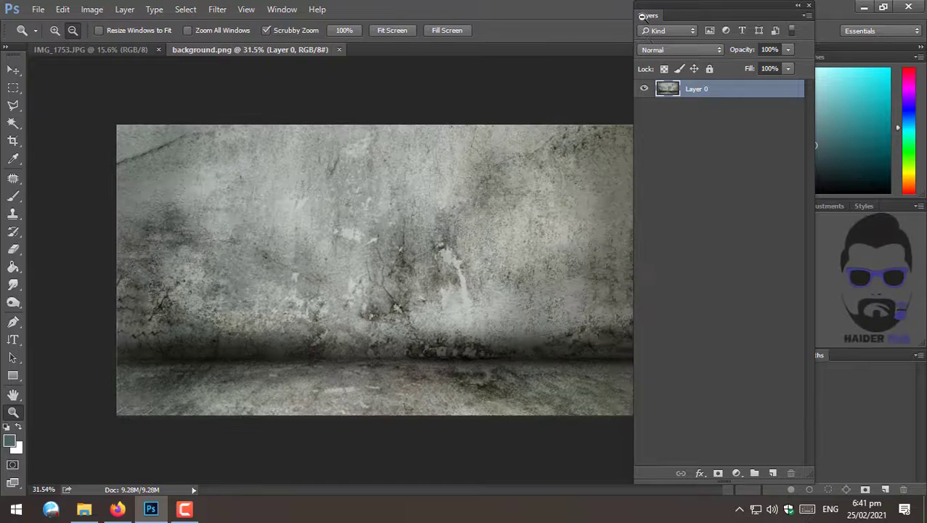
pyautogui.moveTo(712, 29)
pyautogui.mouseDown()
pyautogui.moveTo(806, 28)
pyautogui.moveTo(723, 31)
pyautogui.mouseUp()
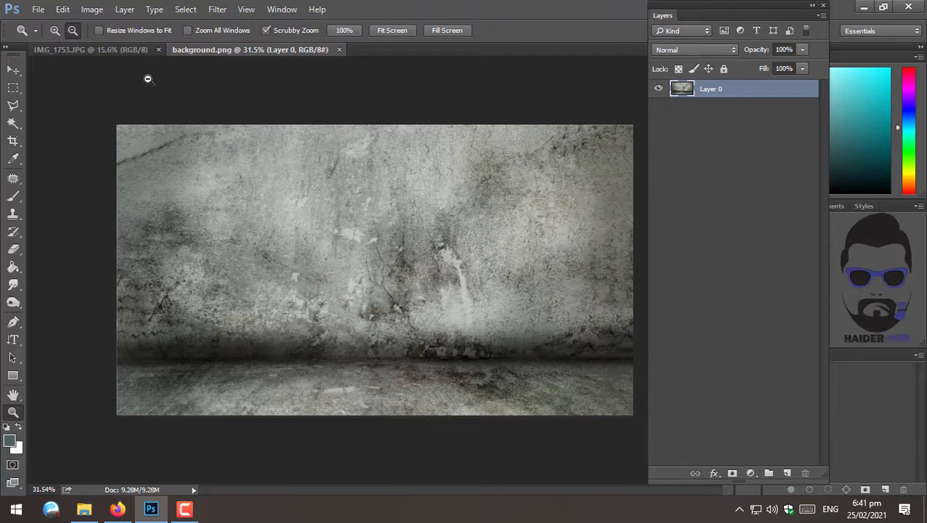
pyautogui.click(120, 51)
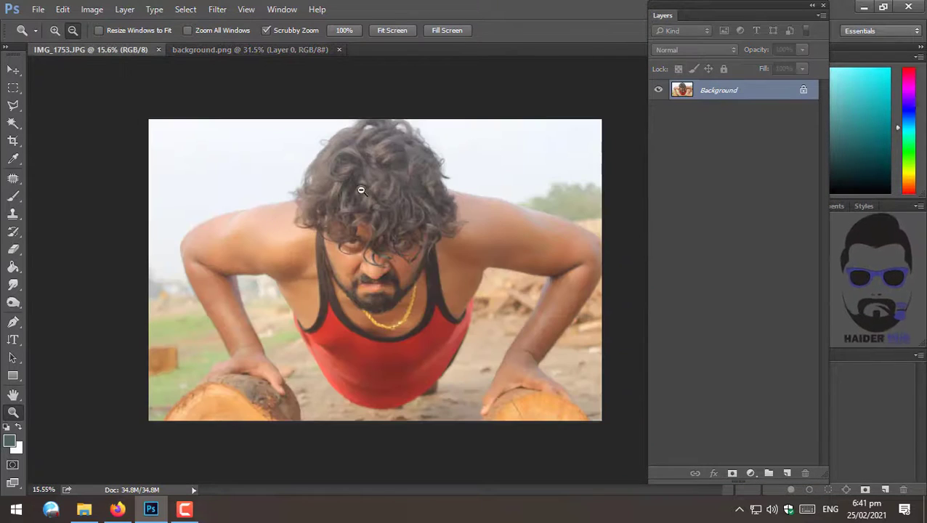
pyautogui.moveTo(352, 231); pyautogui.dragTo(375, 213)
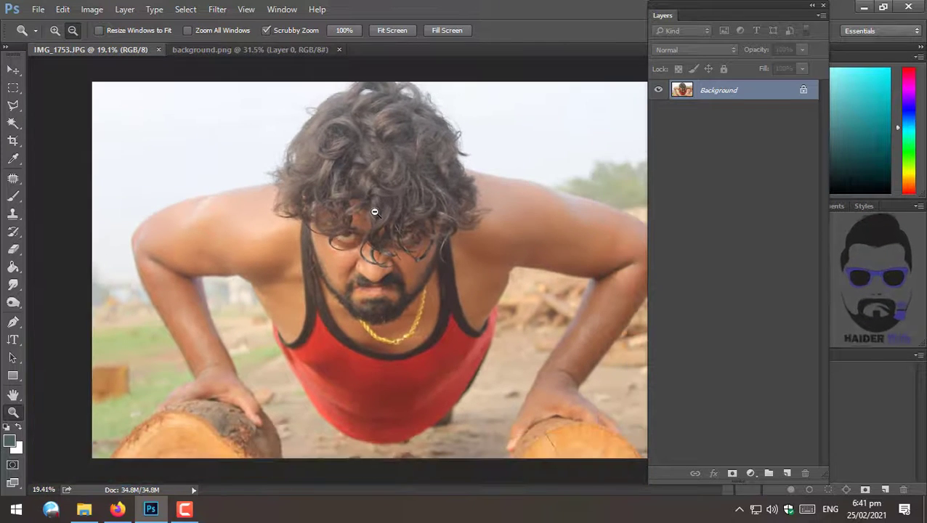
pyautogui.press('w')
pyautogui.rightClick(13, 123)
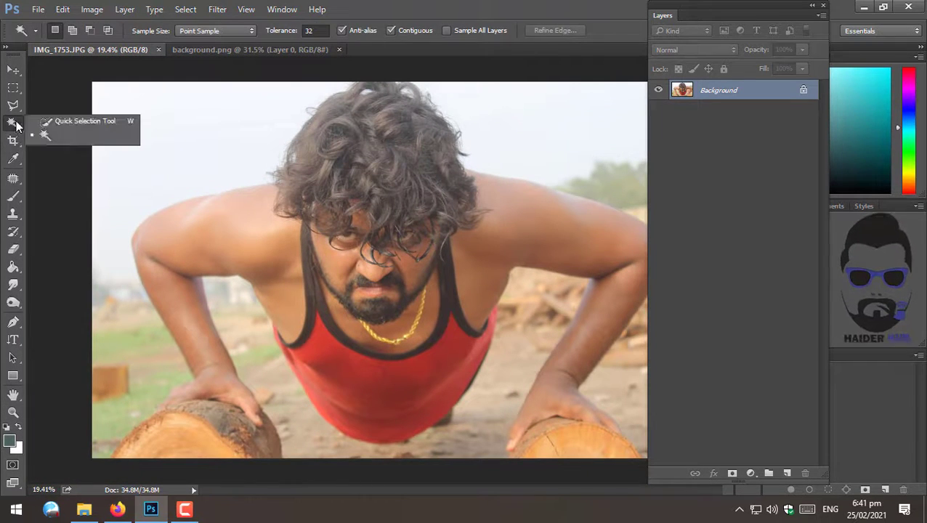
pyautogui.click(65, 123)
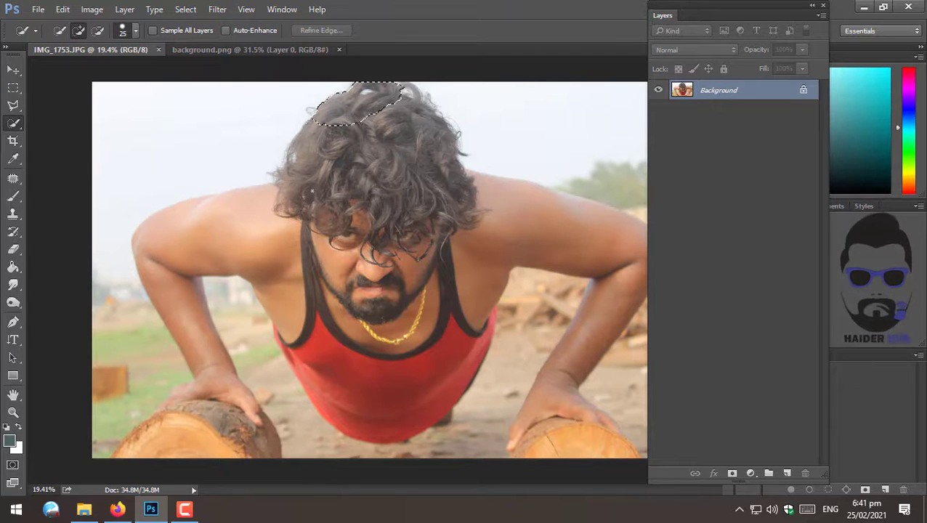
pyautogui.moveTo(372, 256)
pyautogui.mouseDown()
pyautogui.moveTo(378, 331)
pyautogui.moveTo(313, 182)
pyautogui.moveTo(320, 348)
pyautogui.moveTo(161, 307)
pyautogui.moveTo(190, 287)
pyautogui.mouseUp()
pyautogui.hotkey('ctrl', 'z')
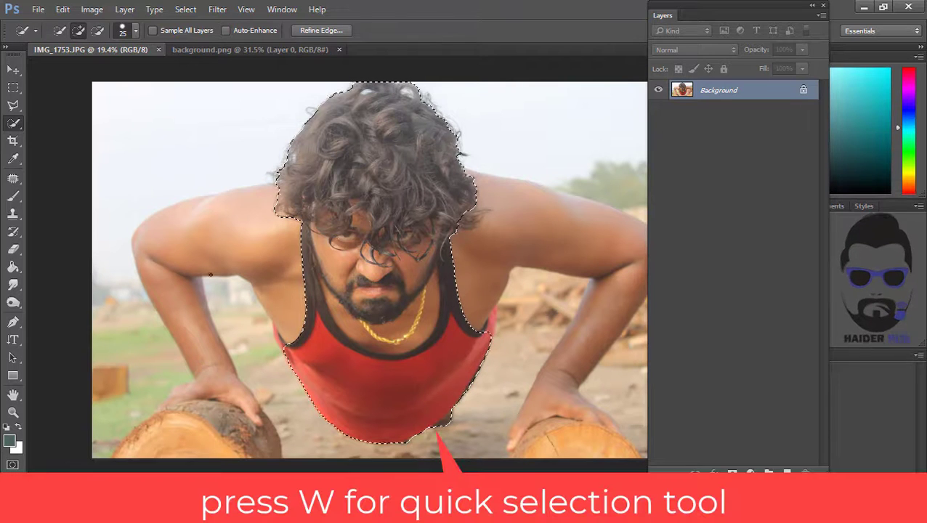
pyautogui.moveTo(502, 226)
pyautogui.mouseDown()
pyautogui.moveTo(623, 240)
pyautogui.moveTo(559, 385)
pyautogui.mouseUp()
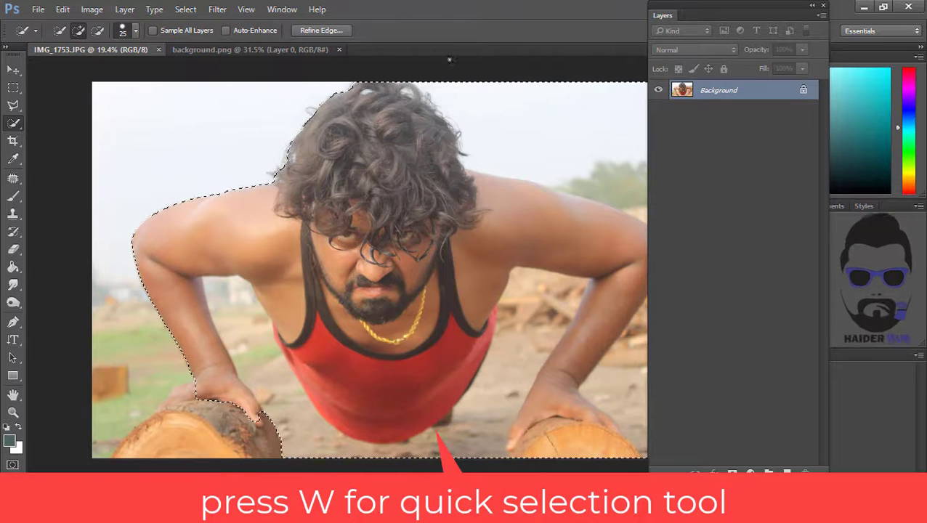
pyautogui.keyDown('alt'); pyautogui.moveTo(502, 116); pyautogui.dragTo(611, 153); pyautogui.keyUp('alt')
pyautogui.moveTo(195, 392); pyautogui.dragTo(179, 396)
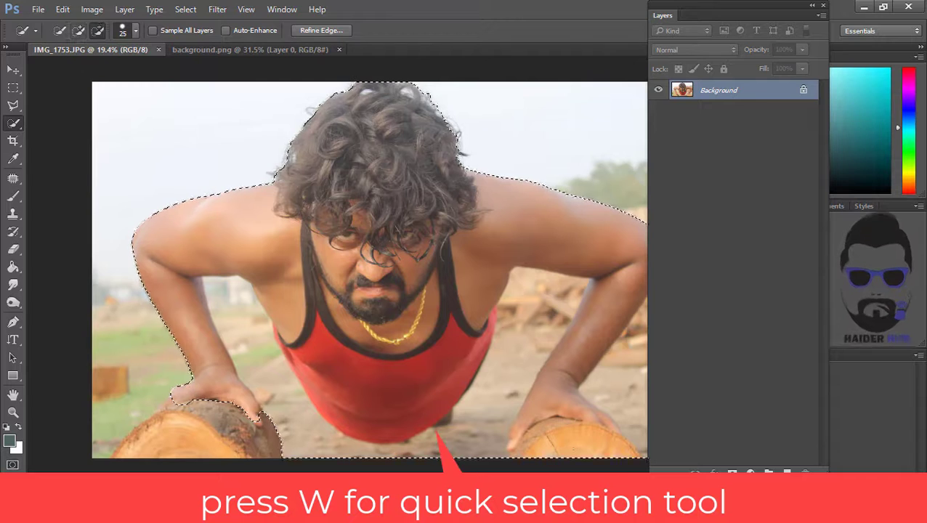
# - Extend the quick selection over both hands and the man's lower body
pyautogui.keyDown('alt'); pyautogui.moveTo(606, 436); pyautogui.dragTo(532, 440); pyautogui.keyUp('alt')
pyautogui.keyDown('alt'); pyautogui.click(559, 432); pyautogui.keyUp('alt')
pyautogui.moveTo(570, 405); pyautogui.dragTo(586, 411)
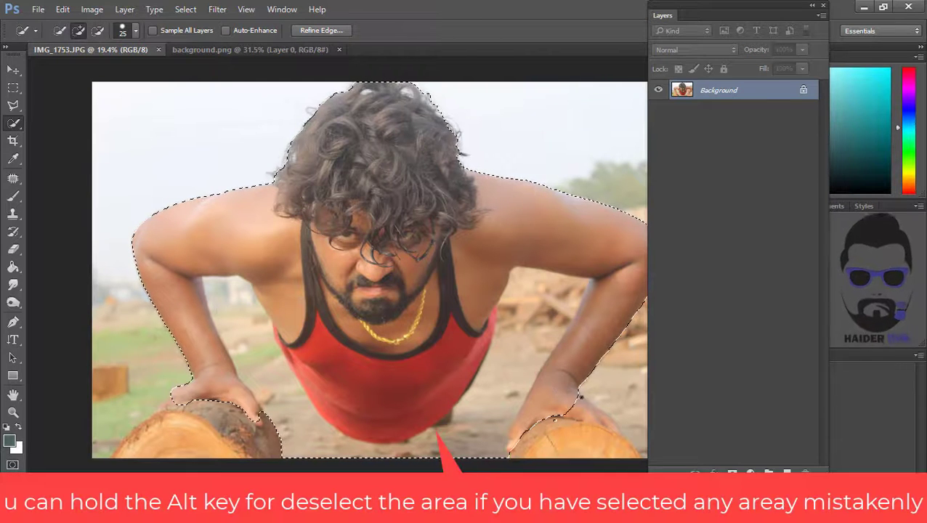
pyautogui.moveTo(292, 435)
pyautogui.keyDown('alt'); pyautogui.mouseDown()
pyautogui.moveTo(346, 444)
pyautogui.moveTo(436, 439)
pyautogui.moveTo(497, 410)
pyautogui.moveTo(545, 312)
pyautogui.moveTo(329, 326)
pyautogui.moveTo(414, 388)
pyautogui.mouseUp(); pyautogui.keyUp('alt')
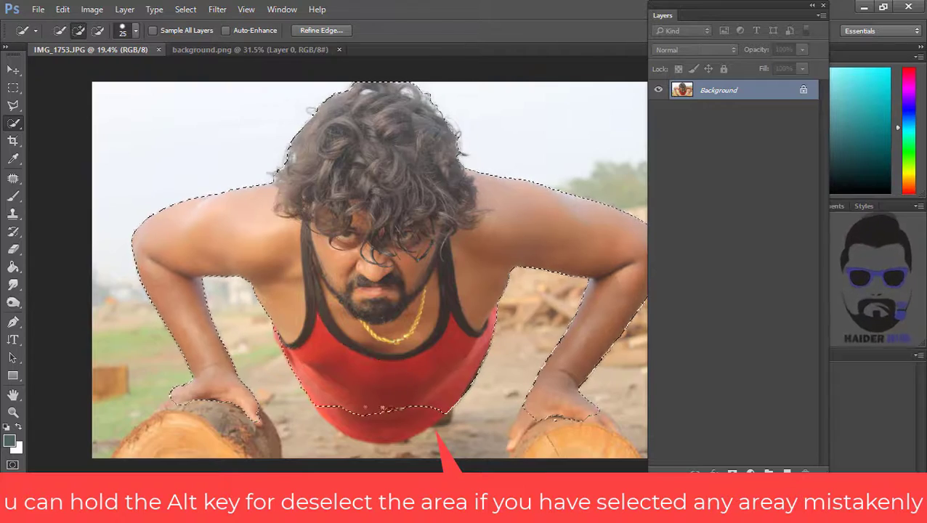
# - Add a layer mask from the selection to hide the photo's background around the man
pyautogui.hotkey('alt', 'space')
pyautogui.keyDown('alt'); pyautogui.moveTo(462, 140); pyautogui.dragTo(496, 141); pyautogui.keyUp('alt')
pyautogui.moveTo(466, 120); pyautogui.dragTo(419, 261)
pyautogui.moveTo(327, 213)
pyautogui.mouseDown()
pyautogui.moveTo(344, 221)
pyautogui.moveTo(519, 202)
pyautogui.mouseUp()
pyautogui.moveTo(240, 195); pyautogui.dragTo(307, 81)
pyautogui.moveTo(567, 272); pyautogui.dragTo(87, 251)
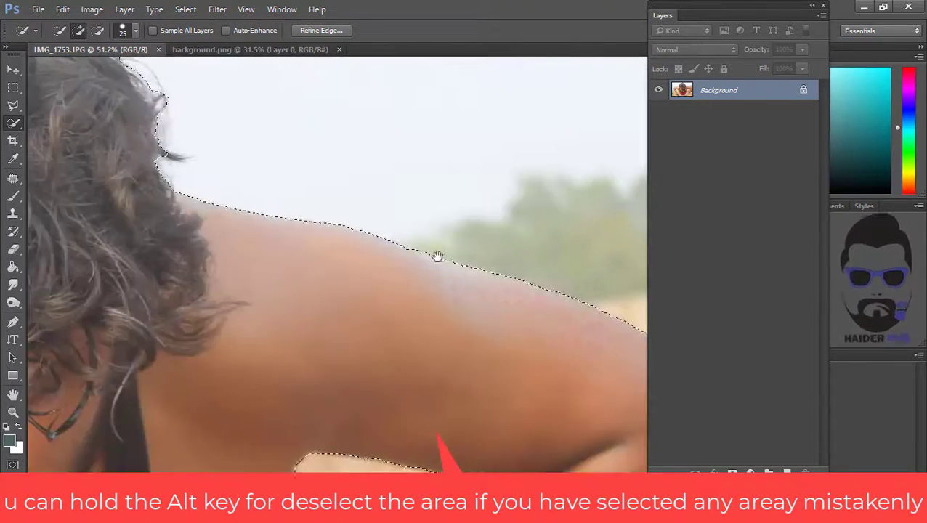
pyautogui.moveTo(436, 257); pyautogui.dragTo(281, 149)
pyautogui.hotkey('alt', 'space')
pyautogui.keyDown('alt'); pyautogui.moveTo(366, 224); pyautogui.dragTo(301, 233); pyautogui.keyUp('alt')
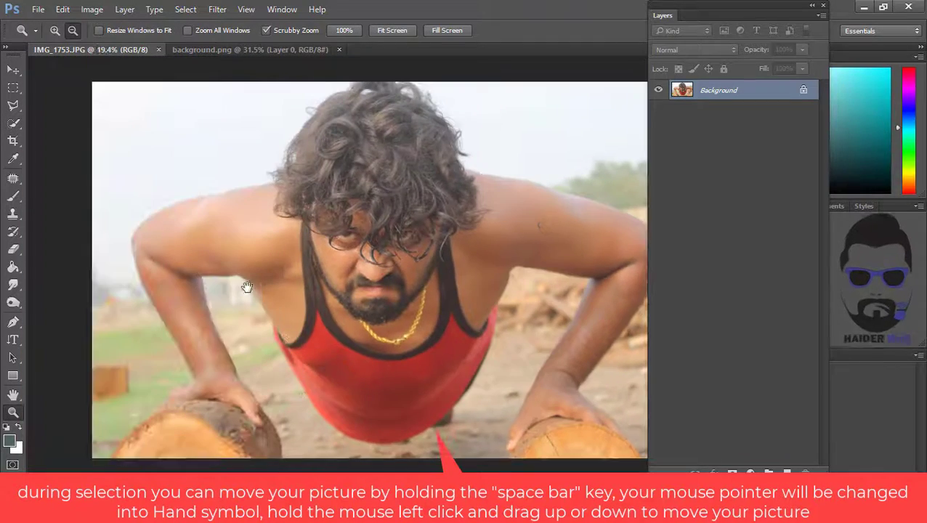
pyautogui.moveTo(237, 292)
pyautogui.keyDown('alt'); pyautogui.mouseDown()
pyautogui.moveTo(263, 305)
pyautogui.moveTo(239, 304)
pyautogui.mouseUp(); pyautogui.keyUp('alt')
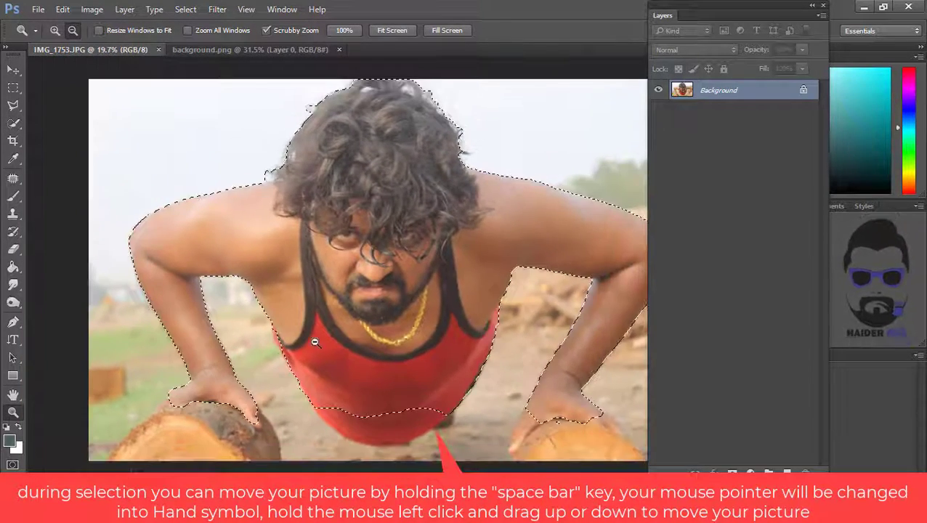
pyautogui.click(731, 469)
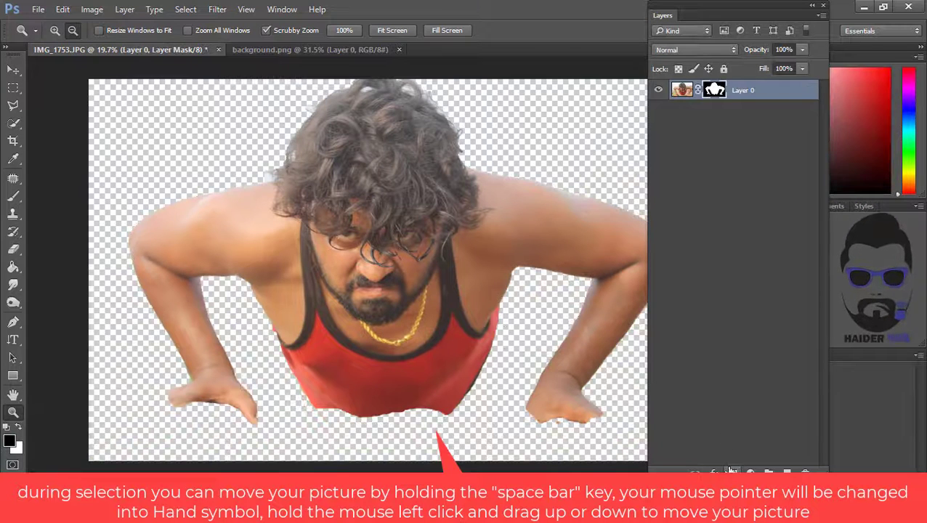
# - Bring the masked man layer into the background document and reposition it with Free Transform
pyautogui.moveTo(423, 258); pyautogui.dragTo(366, 291)
pyautogui.press('v')
pyautogui.hotkey('ctrl', 't')
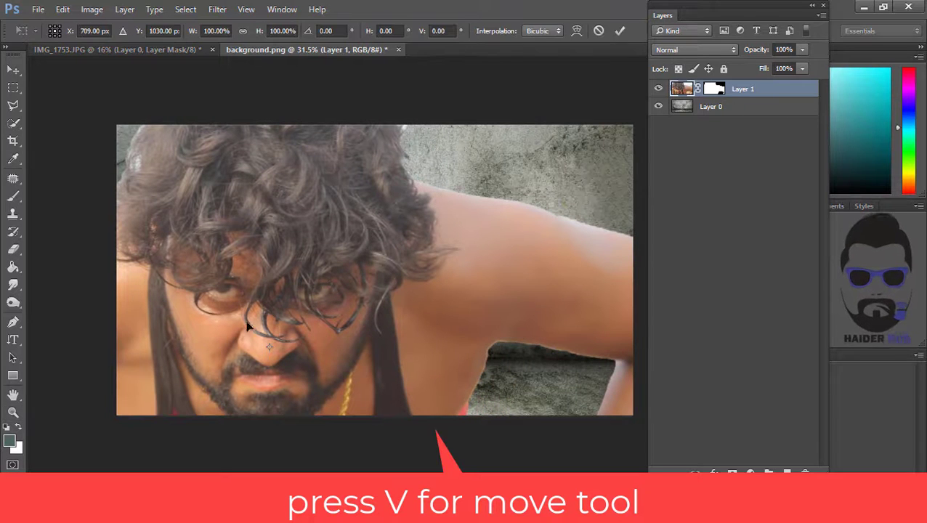
pyautogui.moveTo(255, 319); pyautogui.dragTo(405, 149)
pyautogui.moveTo(149, 389); pyautogui.dragTo(234, 389)
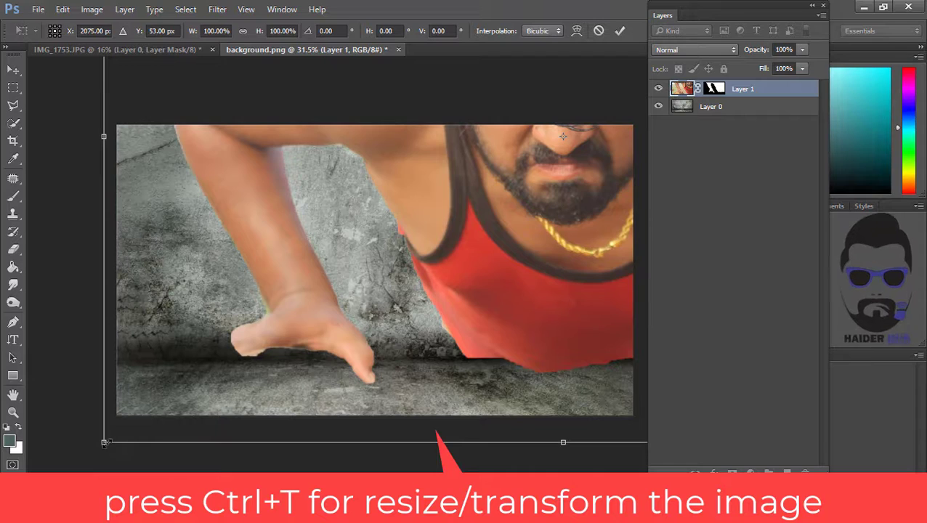
# - Scale the man layer to about 62% width, commit the transform, and move it lower in the scene
pyautogui.moveTo(105, 443); pyautogui.dragTo(341, 287)
pyautogui.moveTo(491, 228); pyautogui.dragTo(225, 355)
pyautogui.moveTo(45, 435); pyautogui.dragTo(325, 293)
pyautogui.moveTo(507, 191); pyautogui.dragTo(330, 333)
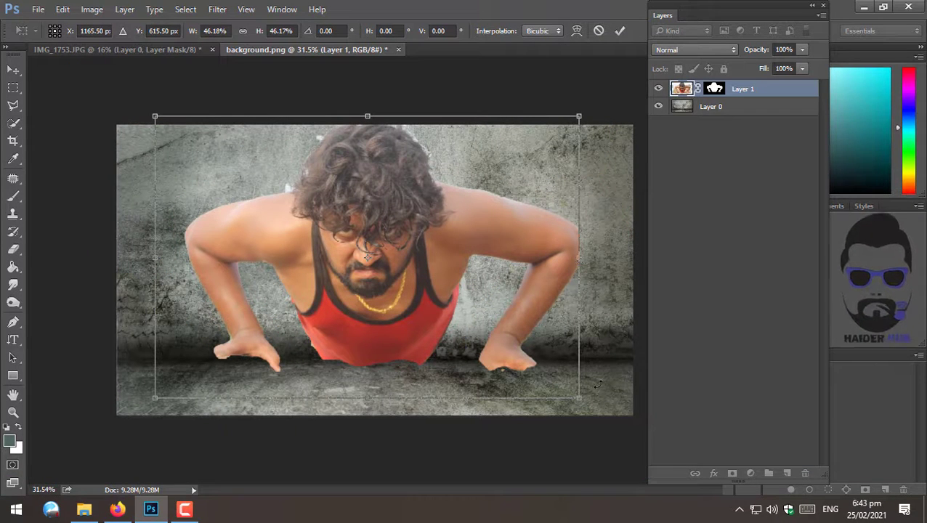
pyautogui.moveTo(585, 398); pyautogui.dragTo(615, 423)
pyautogui.moveTo(397, 244); pyautogui.dragTo(321, 193)
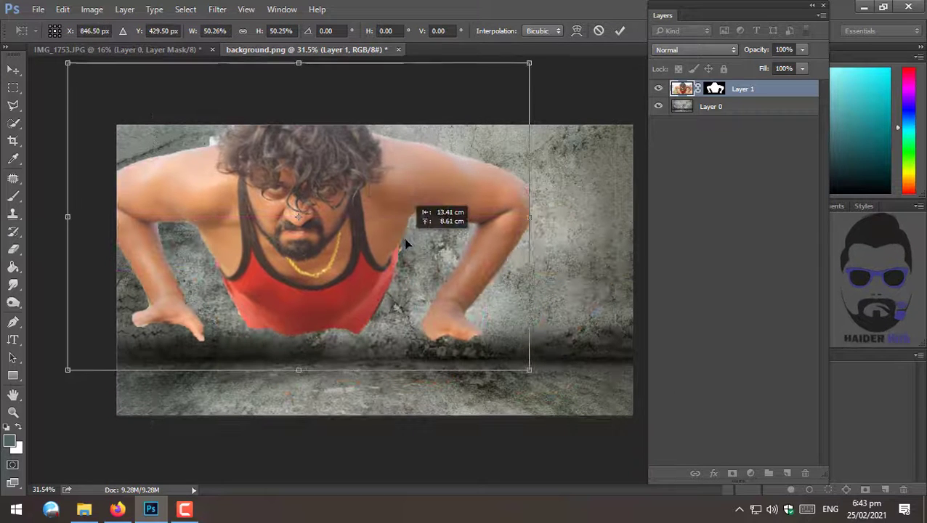
pyautogui.moveTo(536, 372); pyautogui.dragTo(640, 413)
pyautogui.moveTo(524, 315)
pyautogui.mouseDown()
pyautogui.moveTo(511, 316)
pyautogui.moveTo(531, 329)
pyautogui.mouseUp()
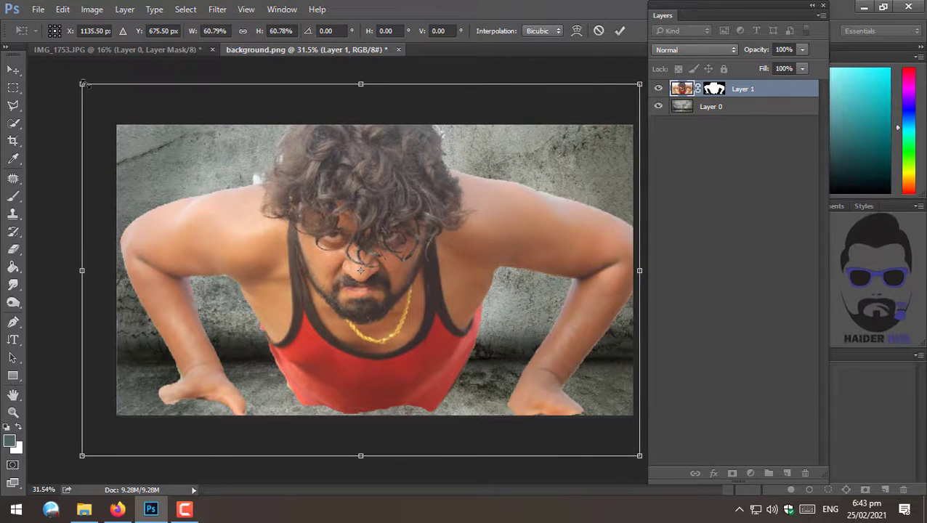
pyautogui.moveTo(82, 85); pyautogui.dragTo(65, 82)
pyautogui.hotkey('ctrl', 'space')
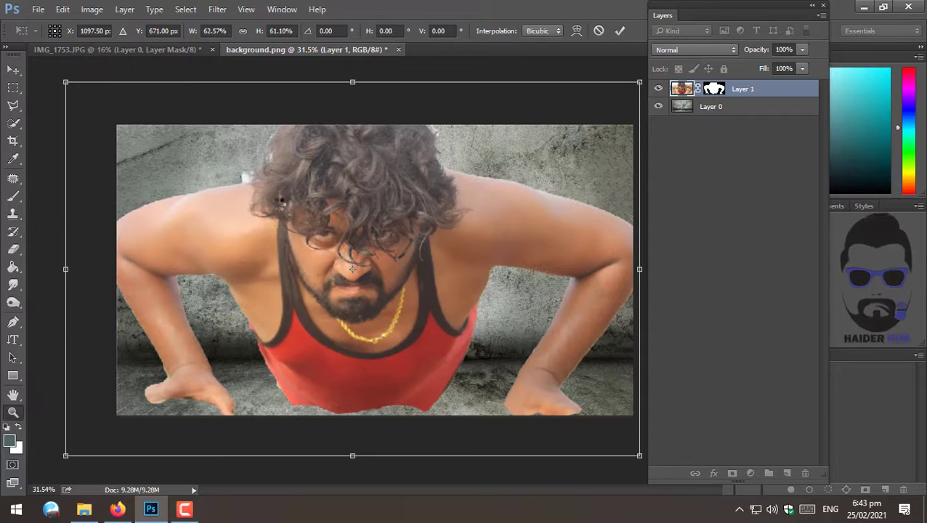
pyautogui.press('Return')
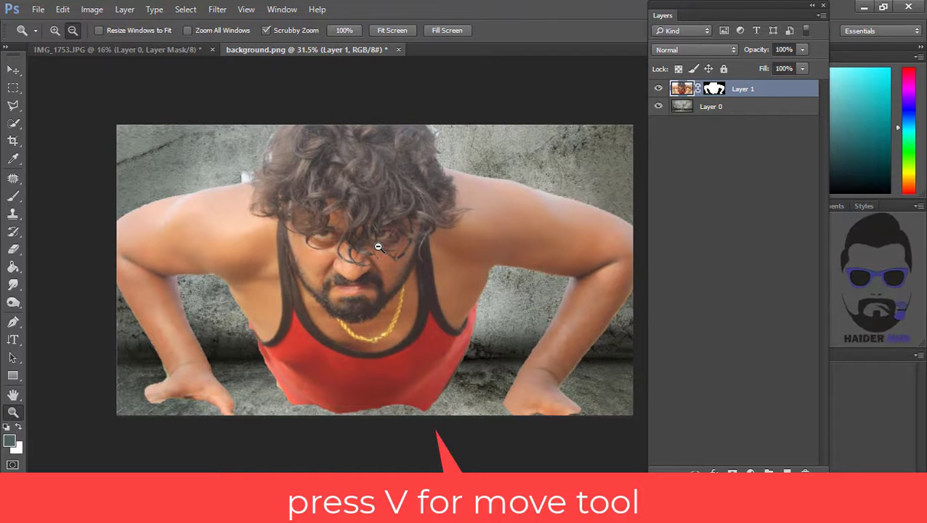
pyautogui.press('v')
pyautogui.moveTo(369, 263); pyautogui.dragTo(349, 331)
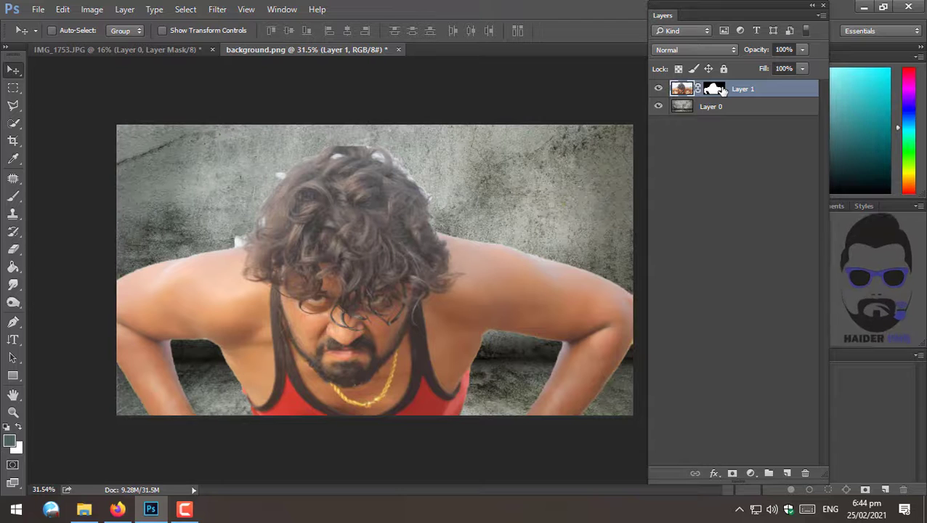
# - Open Refine Mask for the man layer's mask
pyautogui.rightClick(722, 91)
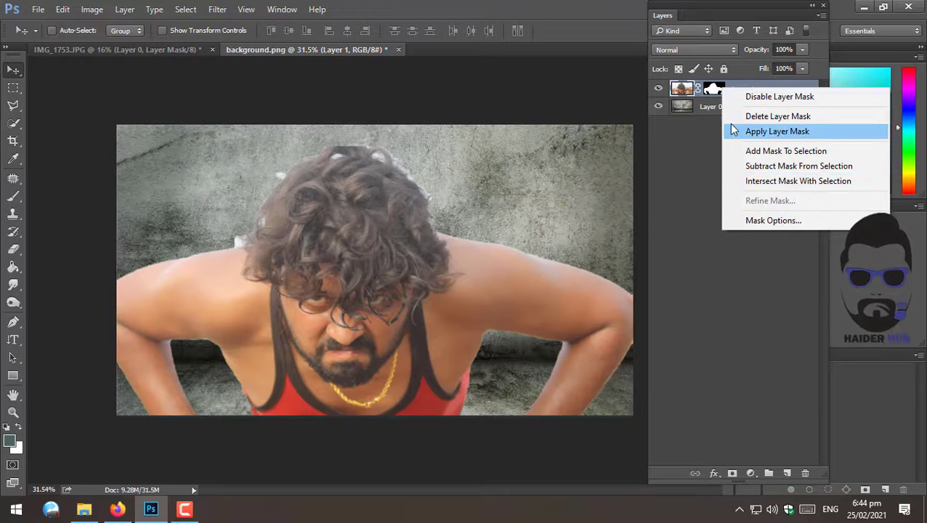
pyautogui.click(714, 91)
pyautogui.click(715, 91)
pyautogui.rightClick(715, 91)
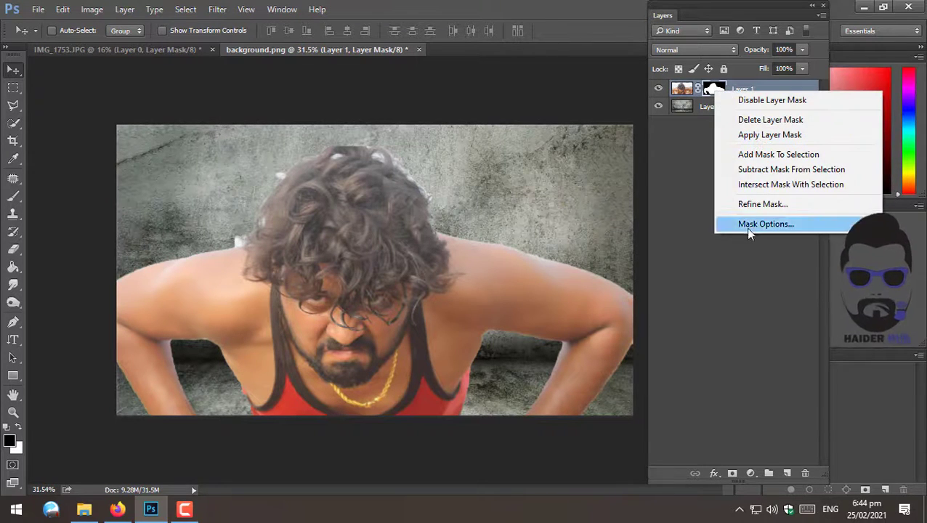
pyautogui.click(749, 204)
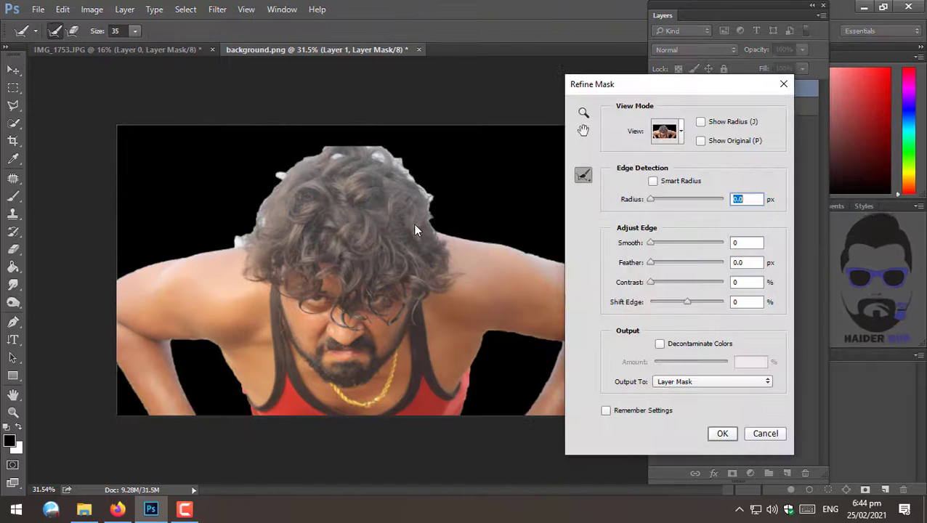
# - Paint with the Refine Radius tool along the top edge of the man's hair
pyautogui.click(583, 113)
pyautogui.moveTo(414, 178); pyautogui.dragTo(420, 181)
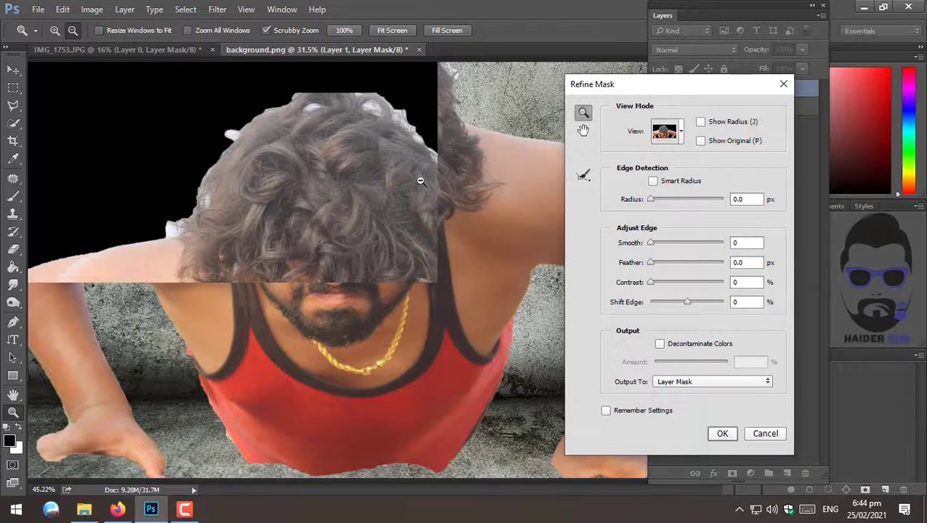
pyautogui.scroll(4, 421, 180)
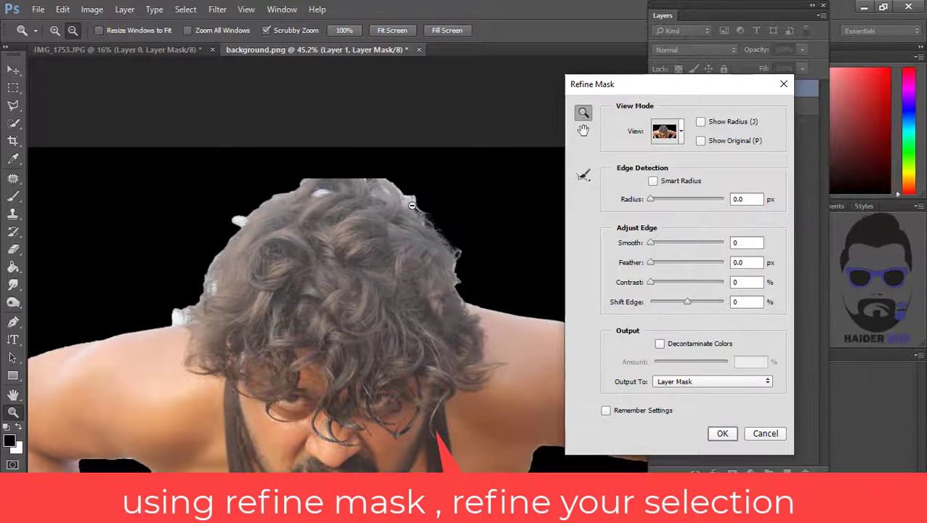
pyautogui.moveTo(412, 206); pyautogui.dragTo(429, 207)
pyautogui.click(584, 176)
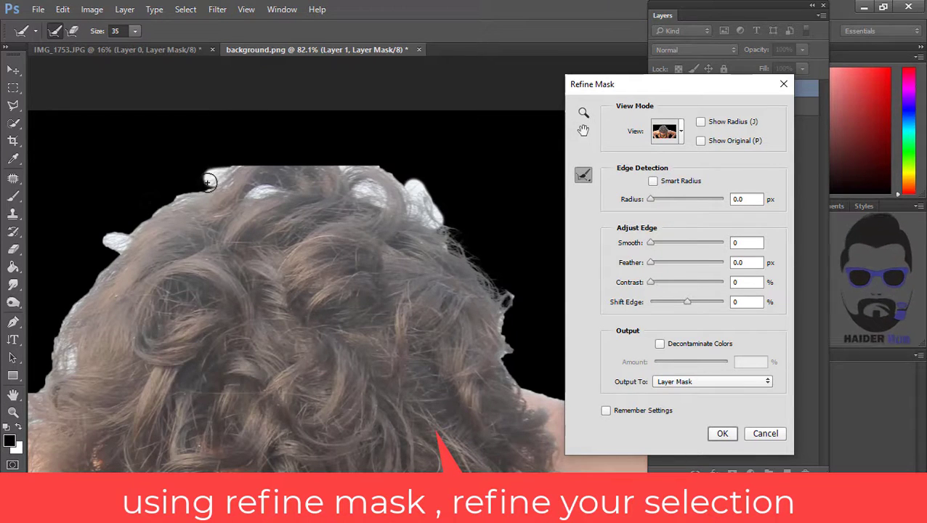
pyautogui.moveTo(208, 182)
pyautogui.mouseDown()
pyautogui.moveTo(104, 243)
pyautogui.moveTo(198, 195)
pyautogui.moveTo(231, 196)
pyautogui.mouseUp()
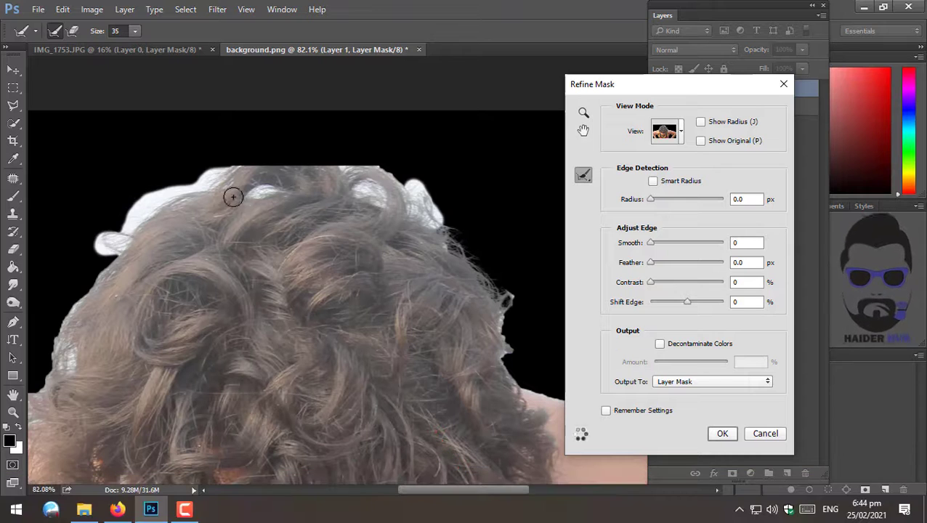
pyautogui.moveTo(373, 195); pyautogui.dragTo(416, 198)
pyautogui.moveTo(347, 173); pyautogui.dragTo(340, 173)
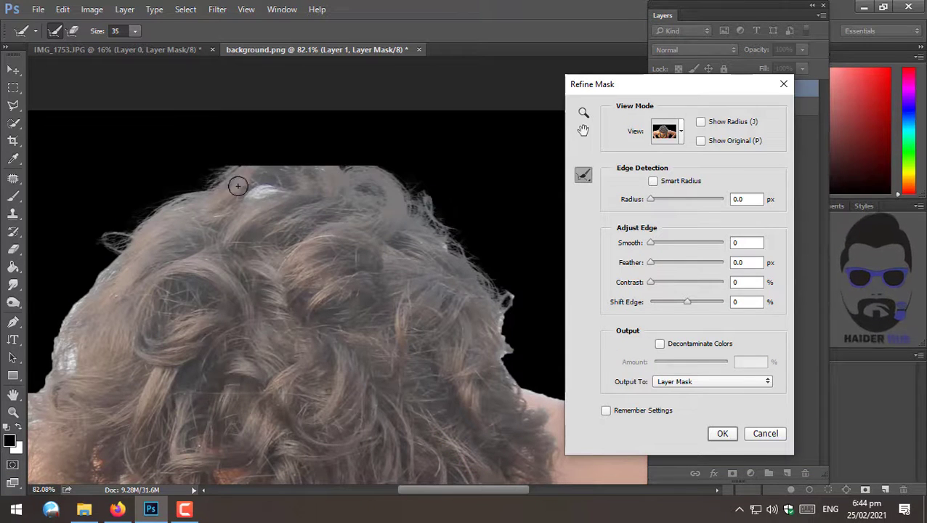
pyautogui.moveTo(350, 161)
pyautogui.mouseDown()
pyautogui.moveTo(389, 252)
pyautogui.moveTo(405, 188)
pyautogui.mouseUp()
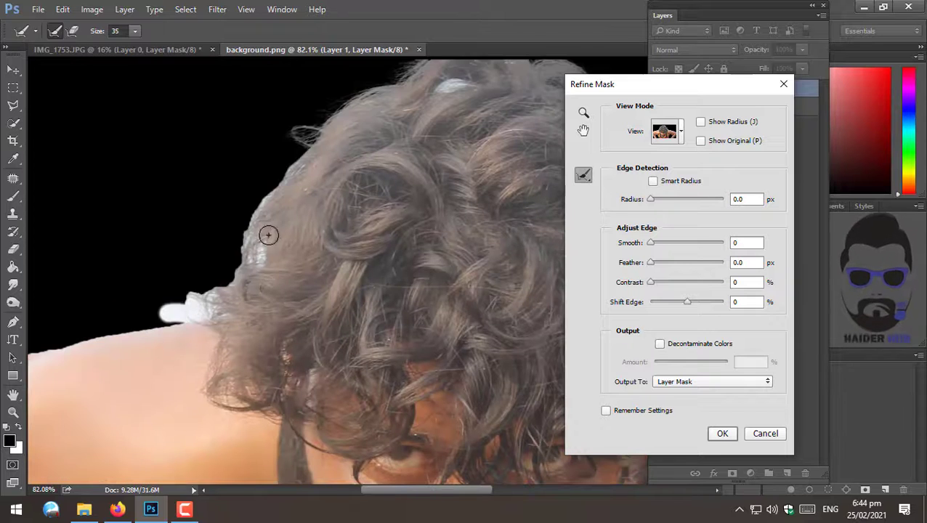
# - Continue refining the hair edges around the man's head and face with the Refine Radius tool
pyautogui.moveTo(269, 235)
pyautogui.mouseDown()
pyautogui.moveTo(205, 298)
pyautogui.moveTo(179, 290)
pyautogui.mouseUp()
pyautogui.moveTo(211, 356)
pyautogui.mouseDown()
pyautogui.moveTo(406, 218)
pyautogui.moveTo(401, 305)
pyautogui.moveTo(426, 295)
pyautogui.mouseUp()
pyautogui.moveTo(94, 331); pyautogui.dragTo(386, 254)
pyautogui.moveTo(541, 342); pyautogui.dragTo(149, 288)
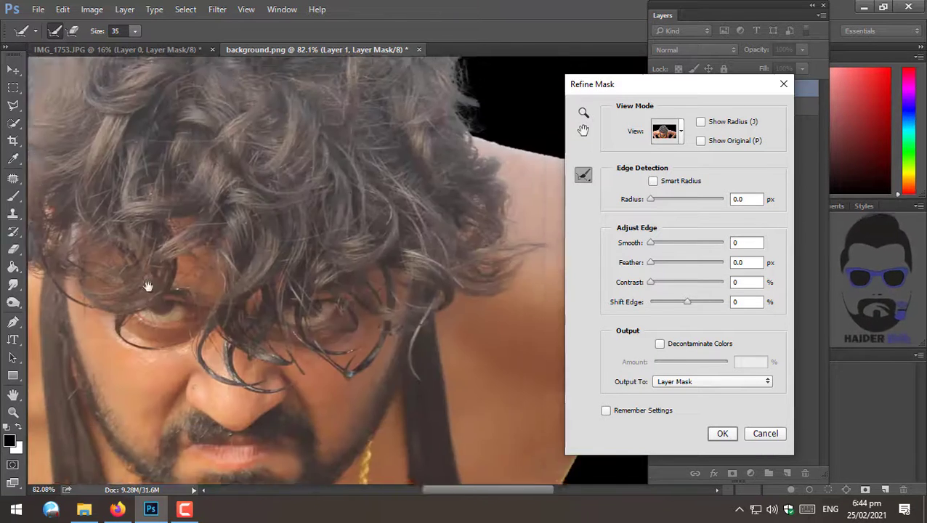
pyautogui.moveTo(450, 210); pyautogui.dragTo(142, 279)
pyautogui.moveTo(166, 253); pyautogui.dragTo(375, 284)
pyautogui.moveTo(436, 271); pyautogui.dragTo(225, 246)
pyautogui.moveTo(161, 260); pyautogui.dragTo(462, 384)
pyautogui.moveTo(127, 256)
pyautogui.mouseDown()
pyautogui.moveTo(181, 282)
pyautogui.moveTo(398, 217)
pyautogui.moveTo(306, 248)
pyautogui.mouseUp()
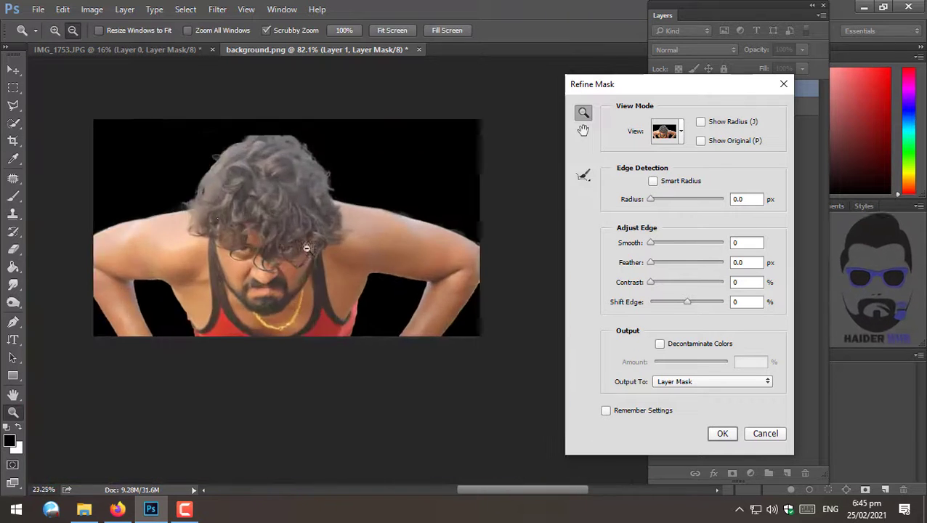
# - Refine the mask edges around the shoulders, arms and underarm gaps with the Refine Radius tool
pyautogui.moveTo(379, 290); pyautogui.dragTo(391, 293)
pyautogui.moveTo(290, 309)
pyautogui.mouseDown()
pyautogui.moveTo(337, 389)
pyautogui.moveTo(357, 398)
pyautogui.mouseUp()
pyautogui.moveTo(85, 244); pyautogui.dragTo(201, 221)
pyautogui.moveTo(134, 164)
pyautogui.mouseDown()
pyautogui.moveTo(257, 167)
pyautogui.moveTo(354, 289)
pyautogui.moveTo(390, 411)
pyautogui.moveTo(143, 264)
pyautogui.mouseUp()
pyautogui.moveTo(126, 219); pyautogui.dragTo(197, 405)
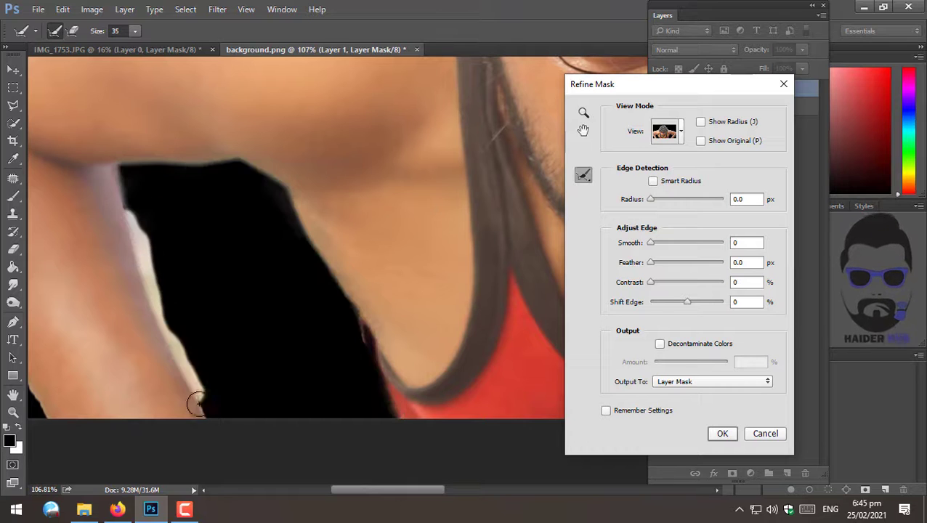
pyautogui.moveTo(455, 200); pyautogui.dragTo(64, 128)
pyautogui.moveTo(459, 135); pyautogui.dragTo(134, 195)
pyautogui.press('w')
pyautogui.click(583, 174)
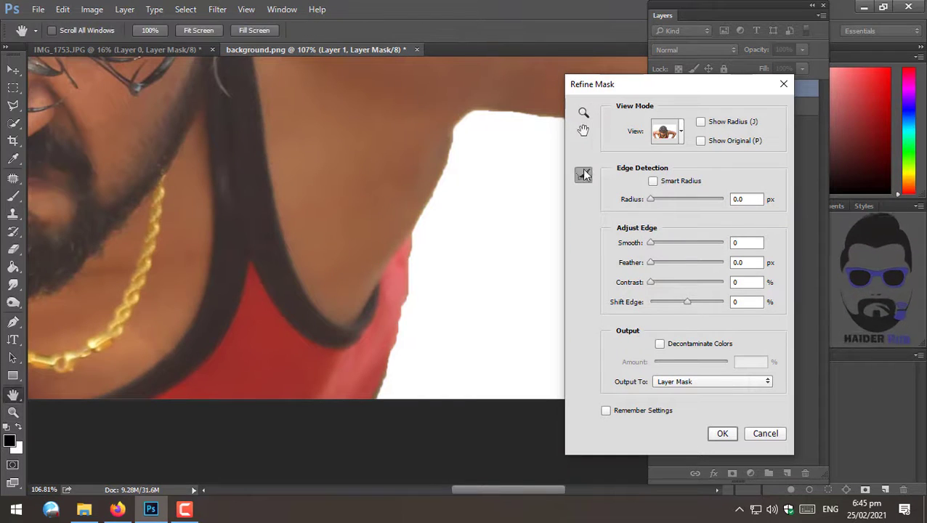
pyautogui.moveTo(438, 155); pyautogui.dragTo(386, 385)
pyautogui.moveTo(471, 122); pyautogui.dragTo(282, 246)
pyautogui.moveTo(309, 248)
pyautogui.mouseDown()
pyautogui.moveTo(415, 240)
pyautogui.moveTo(526, 298)
pyautogui.moveTo(503, 334)
pyautogui.mouseUp()
pyautogui.moveTo(499, 351); pyautogui.dragTo(413, 176)
pyautogui.moveTo(429, 144); pyautogui.dragTo(335, 345)
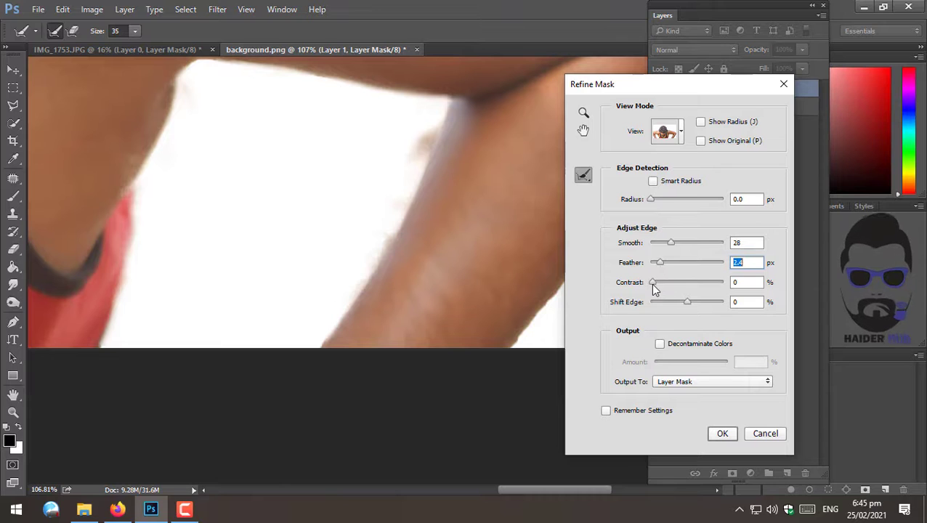
# - Set Smooth 28, Feather 2.4 px, Contrast 7% and Shift Edge -14%, then apply the refined mask
pyautogui.moveTo(688, 302); pyautogui.dragTo(681, 302)
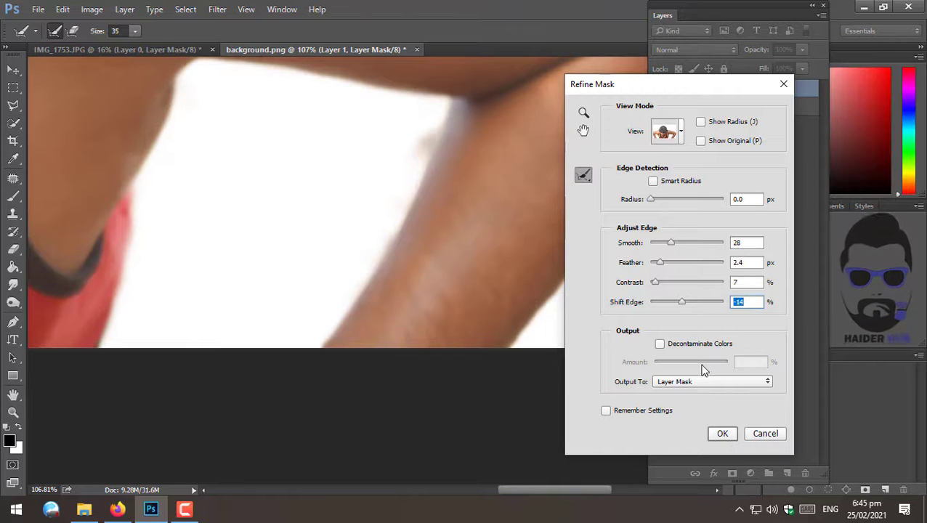
pyautogui.click(724, 433)
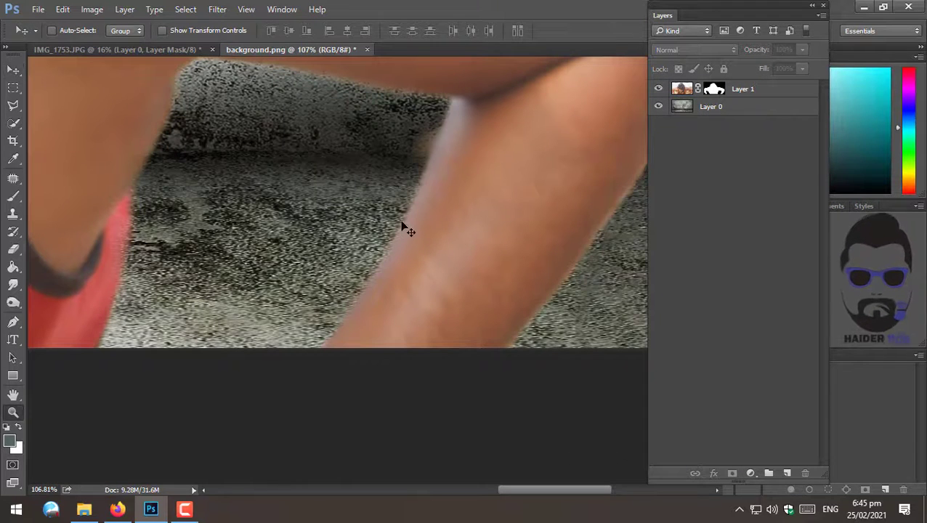
pyautogui.moveTo(431, 246); pyautogui.dragTo(401, 261)
pyautogui.click(225, 9)
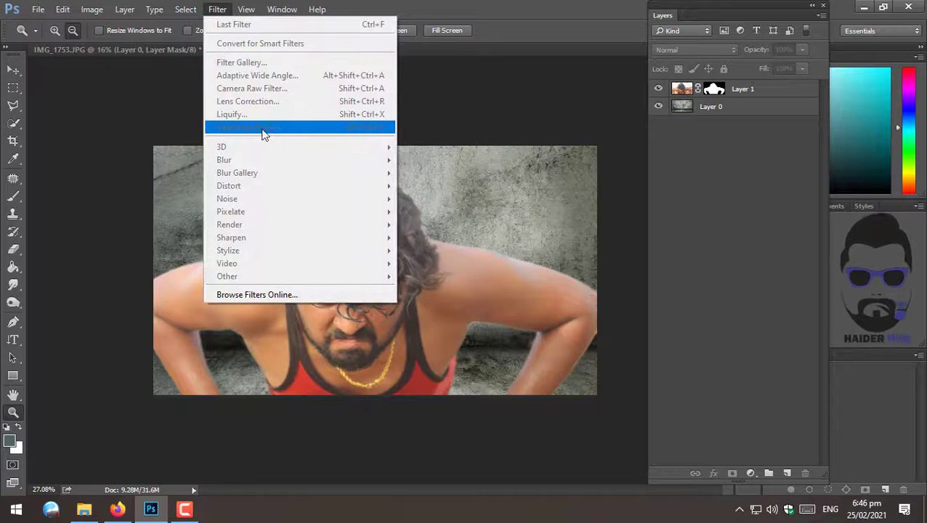
pyautogui.click(494, 261)
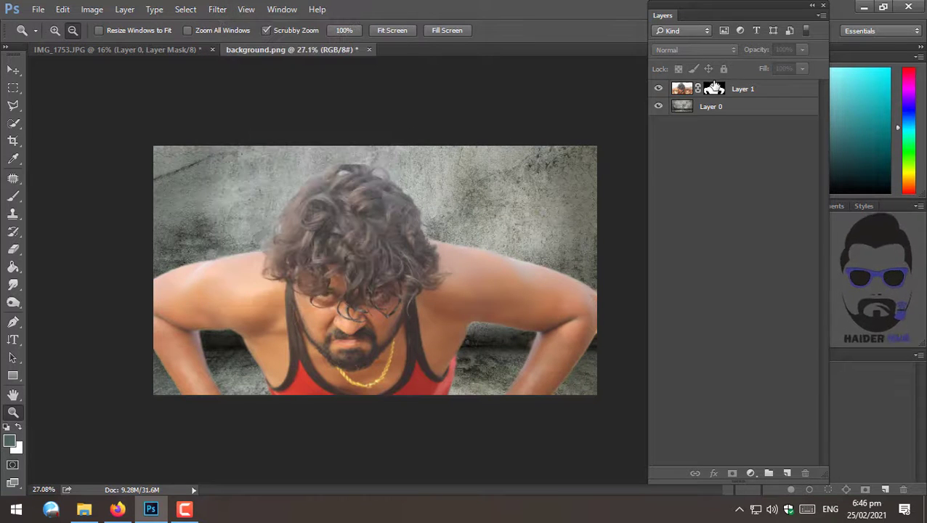
# - Apply the layer mask to the man layer
pyautogui.click(715, 88)
pyautogui.rightClick(715, 88)
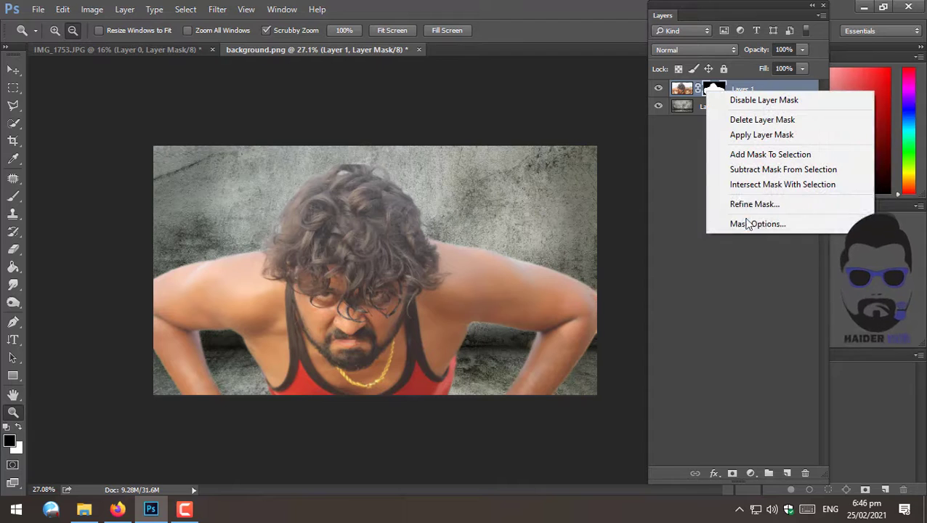
pyautogui.click(726, 135)
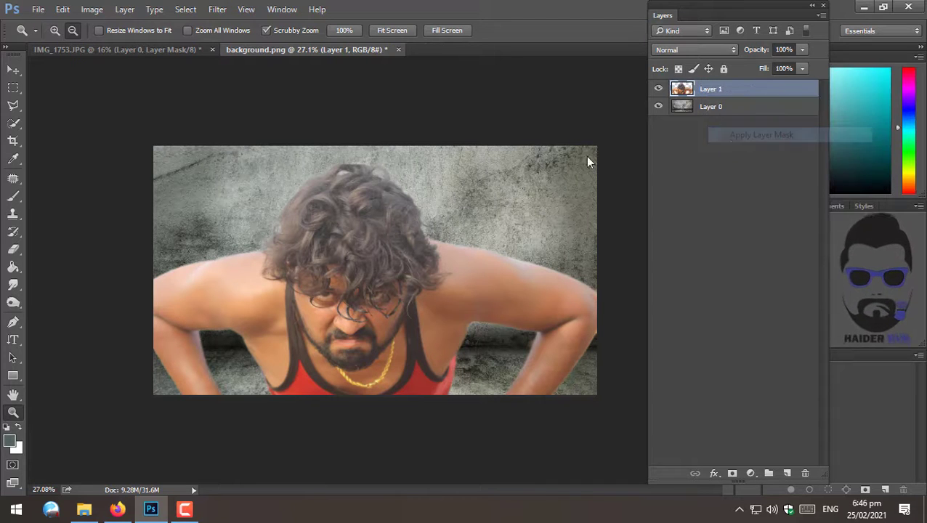
# - Move the man layer slightly upward and open the Camera Raw Filter on it
pyautogui.press('v')
pyautogui.moveTo(348, 246); pyautogui.dragTo(357, 237)
pyautogui.click(217, 10)
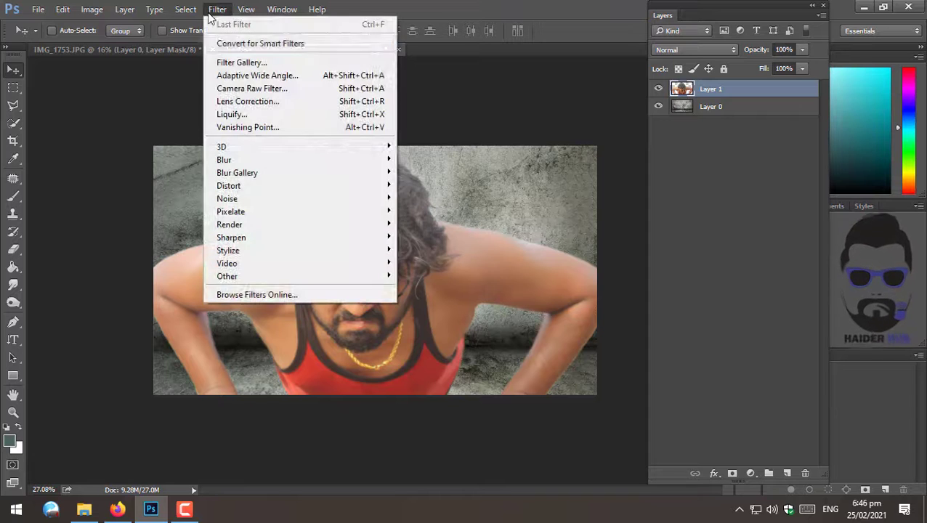
pyautogui.click(274, 88)
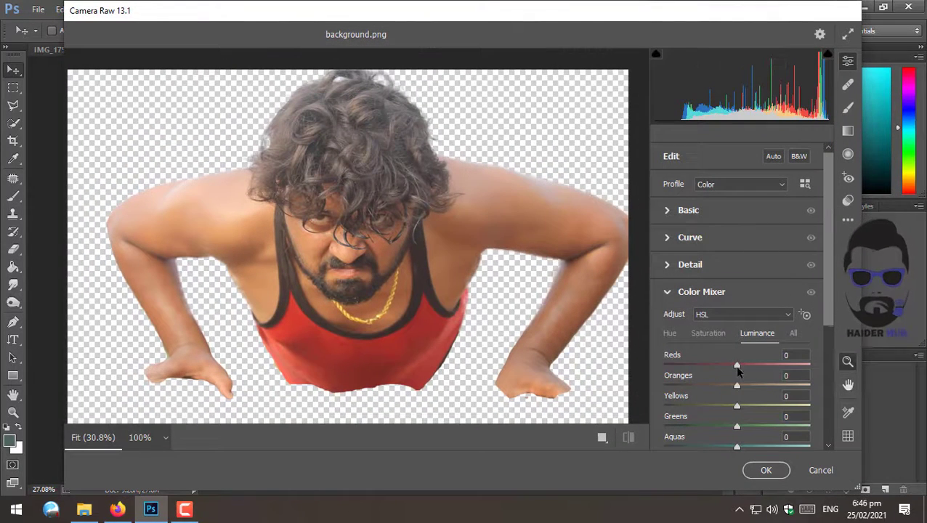
# - Set the Reds luminance to -92 in the Color Mixer
pyautogui.moveTo(738, 366); pyautogui.dragTo(612, 378)
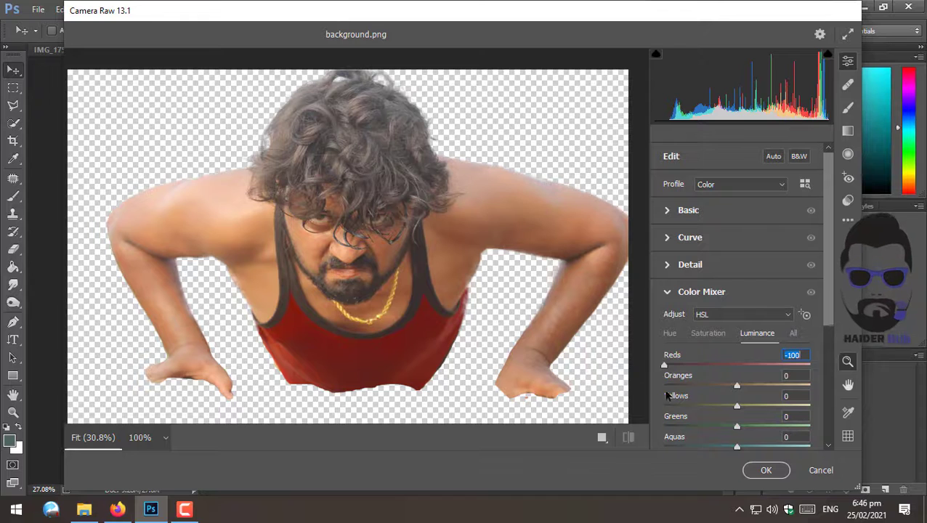
pyautogui.moveTo(667, 395); pyautogui.dragTo(672, 400)
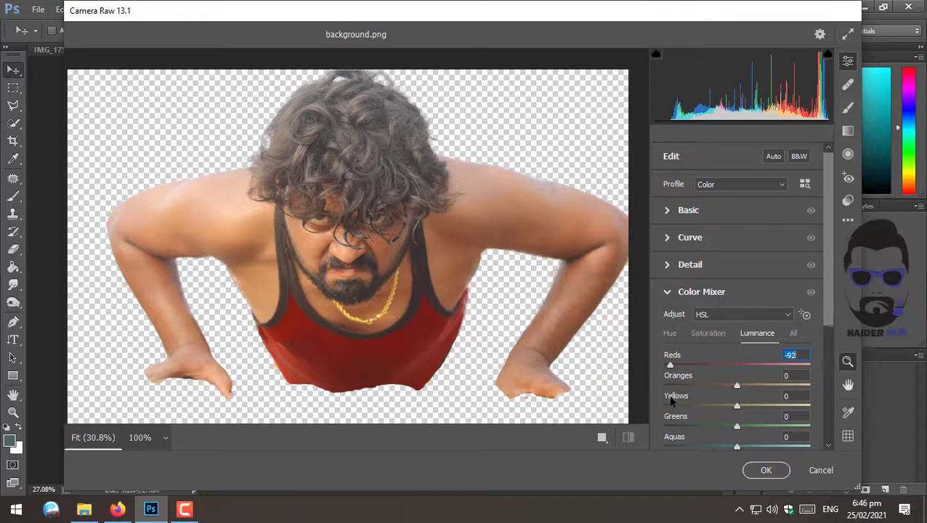
pyautogui.click(680, 291)
# - In the Basic panel, set Highlights to -79, Shadows to -69 and Whites to +15
pyautogui.click(665, 211)
pyautogui.moveTo(741, 265); pyautogui.dragTo(679, 306)
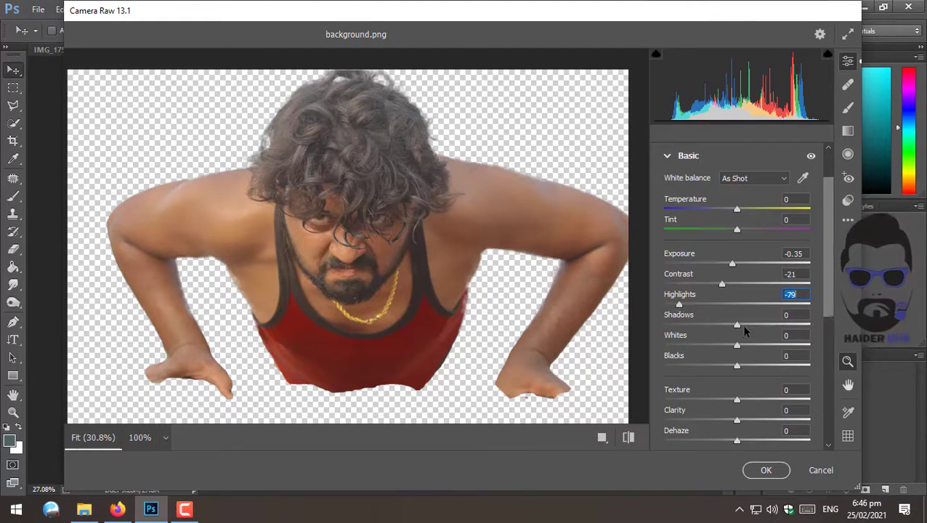
pyautogui.moveTo(745, 334); pyautogui.dragTo(676, 329)
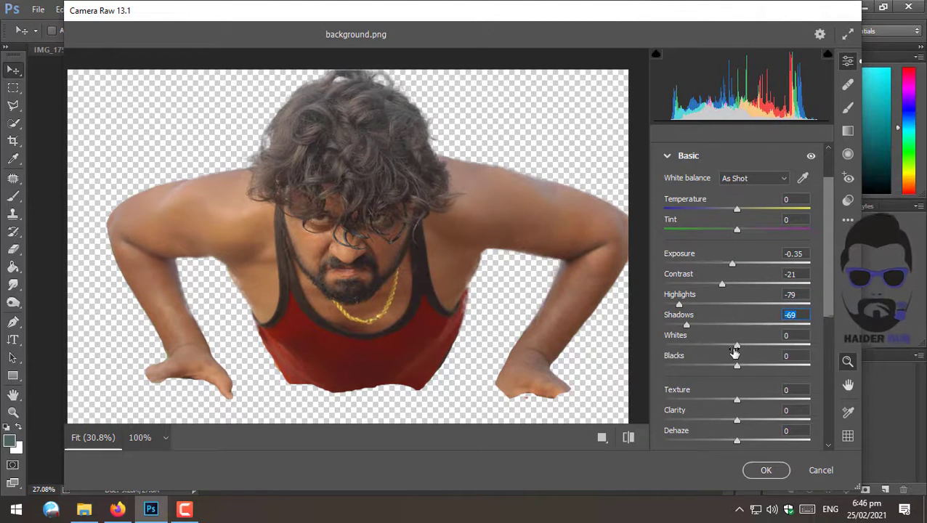
pyautogui.moveTo(736, 351)
pyautogui.mouseDown()
pyautogui.moveTo(759, 348)
pyautogui.moveTo(749, 361)
pyautogui.mouseUp()
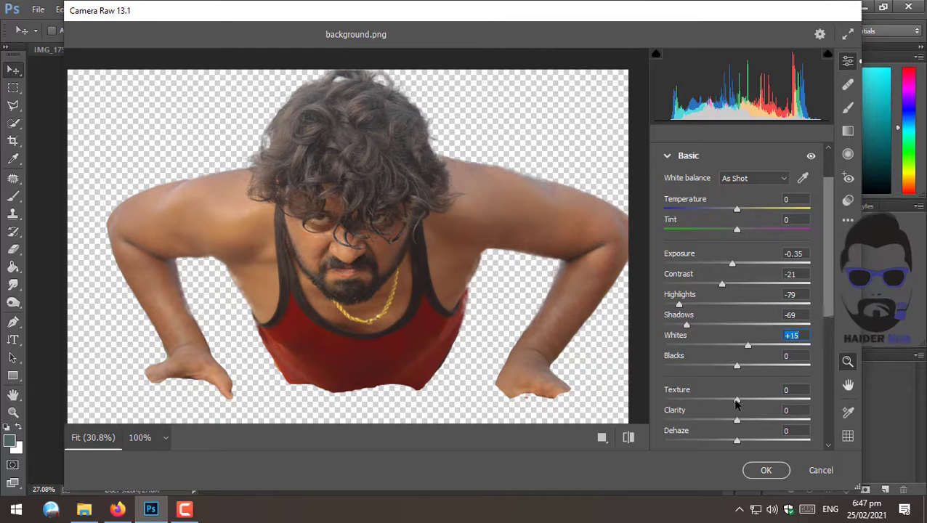
# - Set Temperature to +3, Exposure to -0.40, Texture to -30 and Clarity to +100
pyautogui.moveTo(737, 209); pyautogui.dragTo(742, 218)
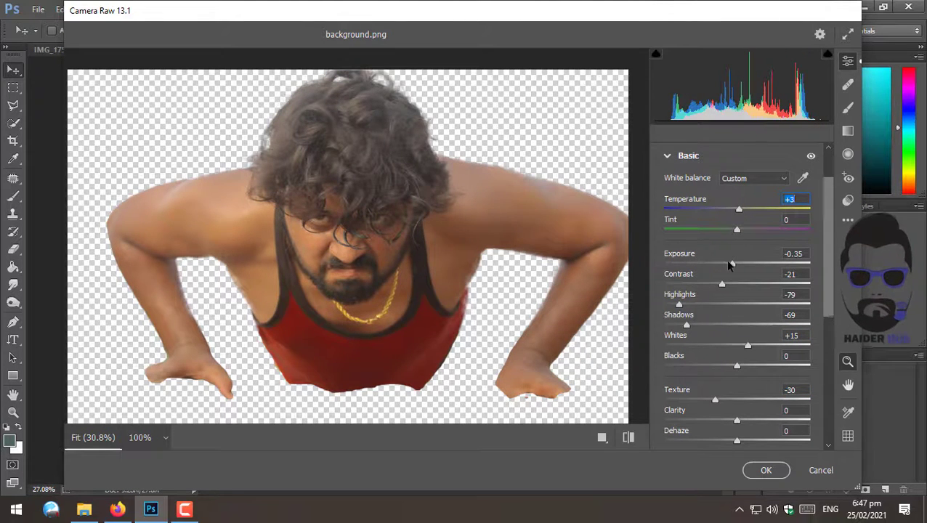
pyautogui.moveTo(731, 265); pyautogui.dragTo(728, 266)
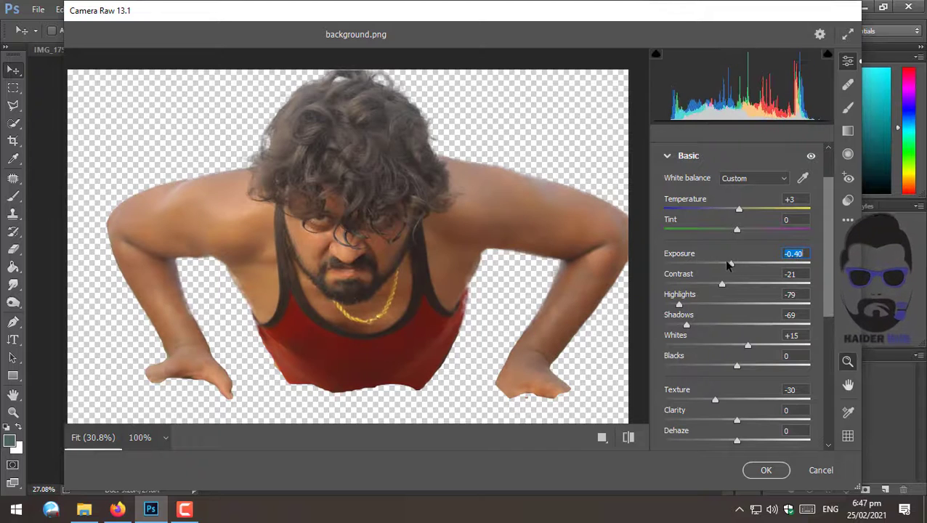
pyautogui.scroll(-3, 796, 366)
pyautogui.moveTo(788, 335); pyautogui.dragTo(811, 343)
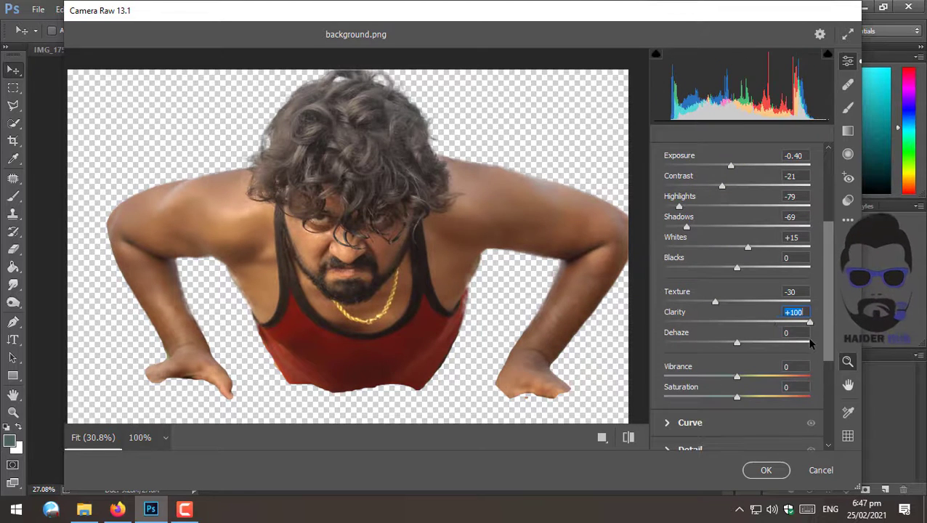
# - Set Oranges luminance to +28 and Yellows to -44 in the Color Mixer, then apply the Camera Raw Filter
pyautogui.scroll(4, 716, 356)
pyautogui.scroll(-6, 740, 282)
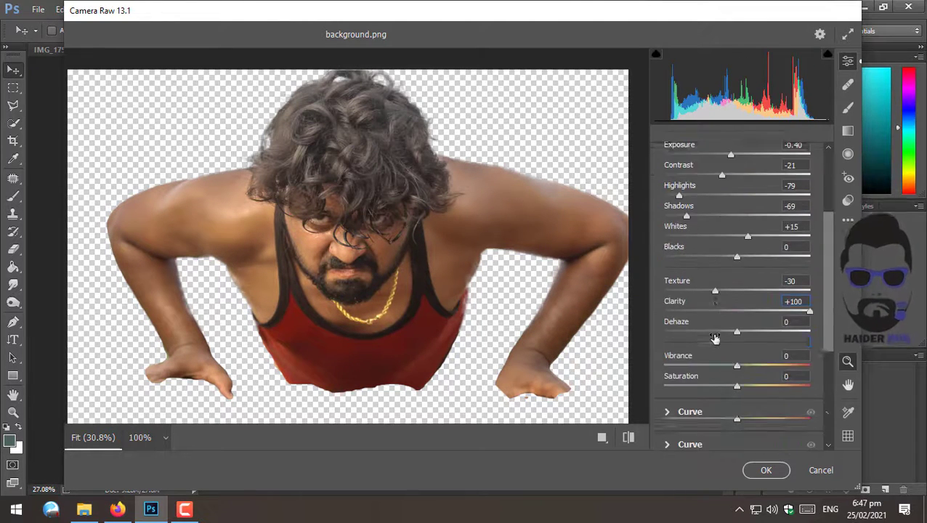
pyautogui.scroll(4, 702, 319)
pyautogui.scroll(1, 688, 325)
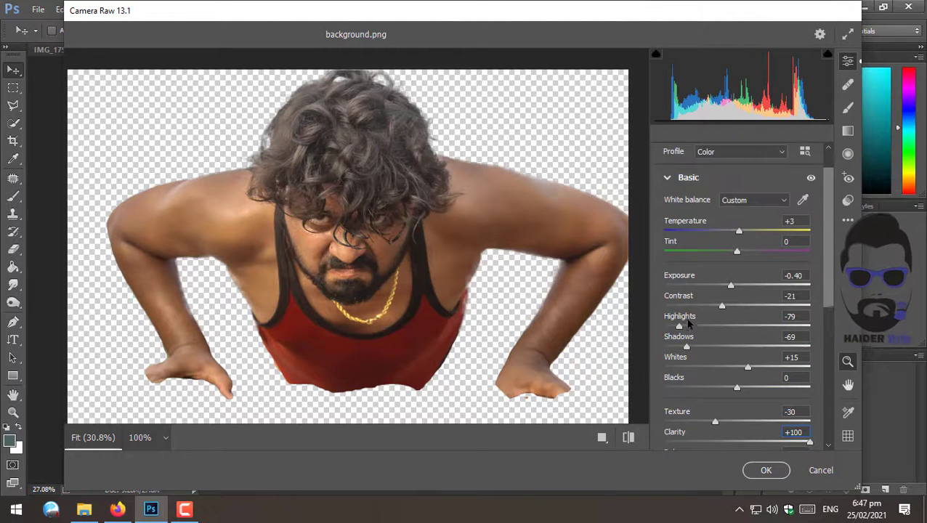
pyautogui.click(666, 179)
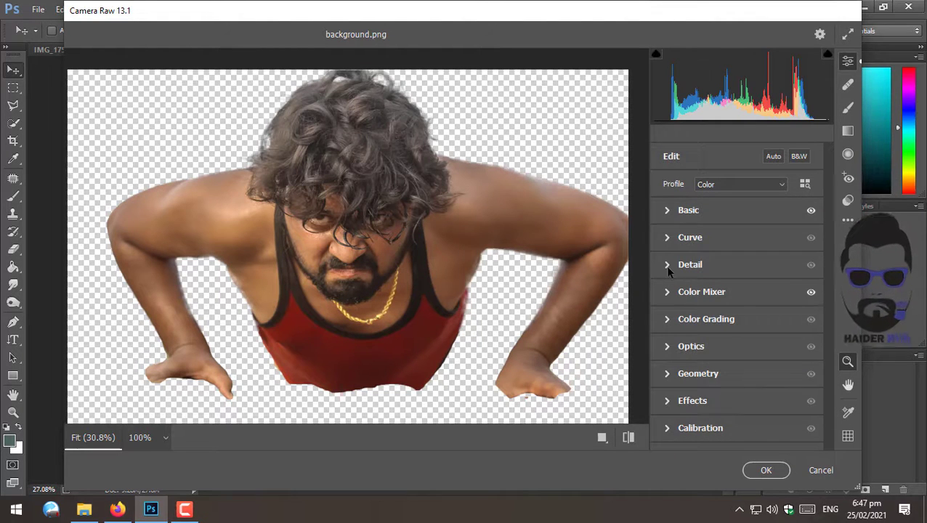
pyautogui.click(668, 292)
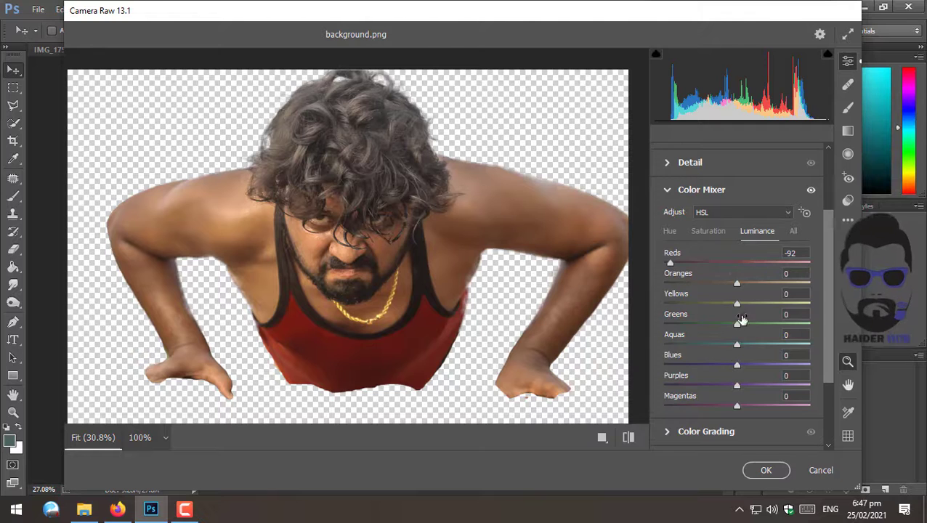
pyautogui.scroll(-1, 742, 320)
pyautogui.moveTo(736, 272); pyautogui.dragTo(760, 252)
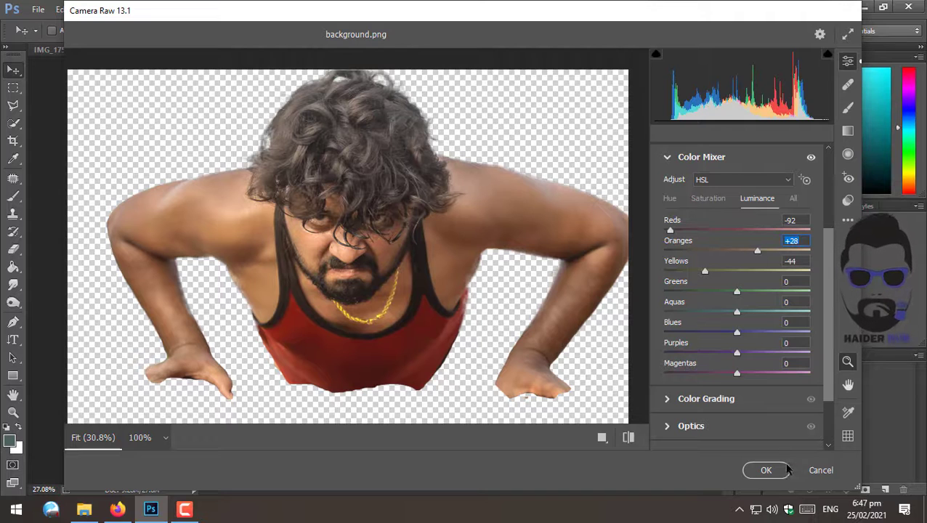
pyautogui.click(786, 470)
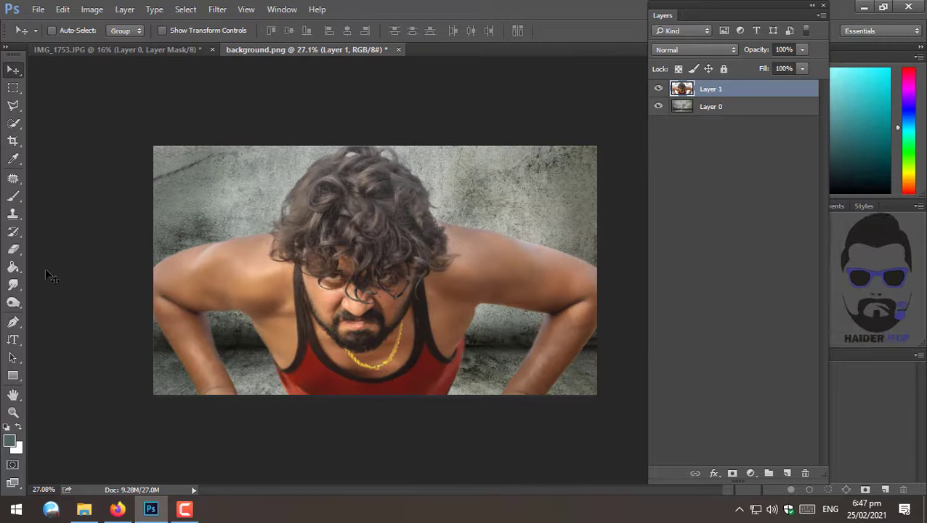
# - Darken the man's hair with the Burn tool using a large soft brush at Midtones, undoing one stroke
pyautogui.click(13, 285)
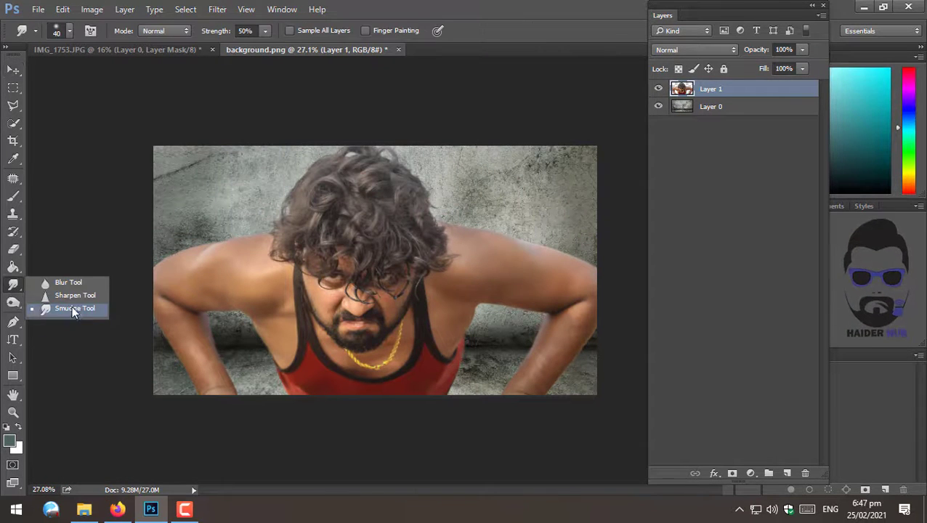
pyautogui.click(13, 302)
pyautogui.press('z')
pyautogui.moveTo(377, 200); pyautogui.dragTo(416, 211)
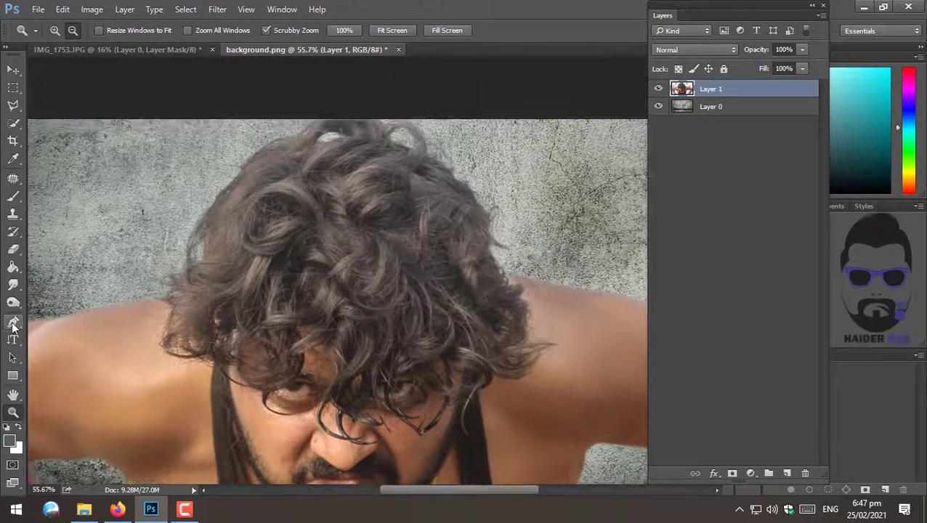
pyautogui.click(18, 304)
pyautogui.click(46, 314)
pyautogui.rightClick(349, 205)
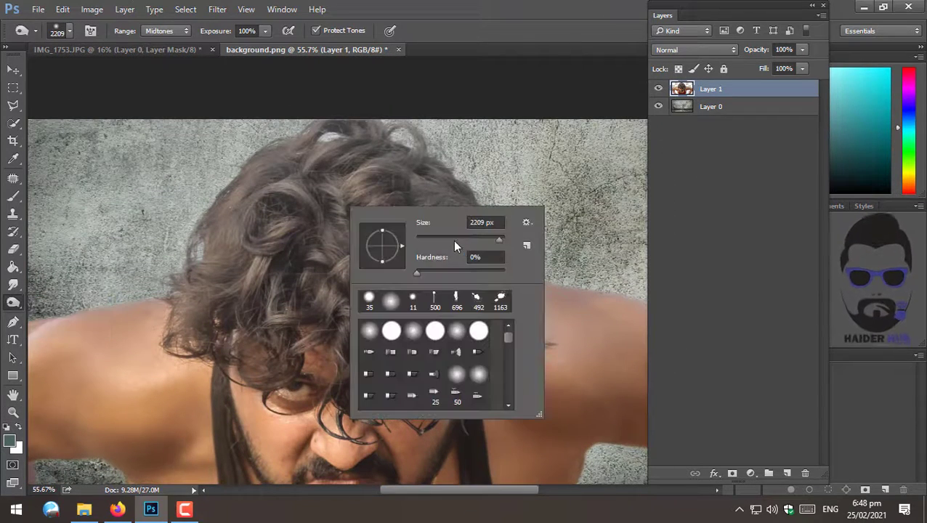
pyautogui.click(453, 240)
pyautogui.click(298, 138)
pyautogui.moveTo(289, 122)
pyautogui.mouseDown()
pyautogui.moveTo(293, 147)
pyautogui.moveTo(415, 170)
pyautogui.moveTo(323, 226)
pyautogui.moveTo(477, 220)
pyautogui.moveTo(415, 188)
pyautogui.moveTo(394, 145)
pyautogui.moveTo(240, 229)
pyautogui.moveTo(162, 242)
pyautogui.moveTo(436, 238)
pyautogui.mouseUp()
pyautogui.rightClick(438, 236)
pyautogui.click(564, 271)
pyautogui.moveTo(391, 298)
pyautogui.mouseDown()
pyautogui.moveTo(488, 245)
pyautogui.moveTo(413, 292)
pyautogui.moveTo(290, 320)
pyautogui.moveTo(269, 145)
pyautogui.moveTo(443, 227)
pyautogui.moveTo(449, 407)
pyautogui.moveTo(343, 268)
pyautogui.mouseUp()
pyautogui.hotkey('ctrl', 'z')
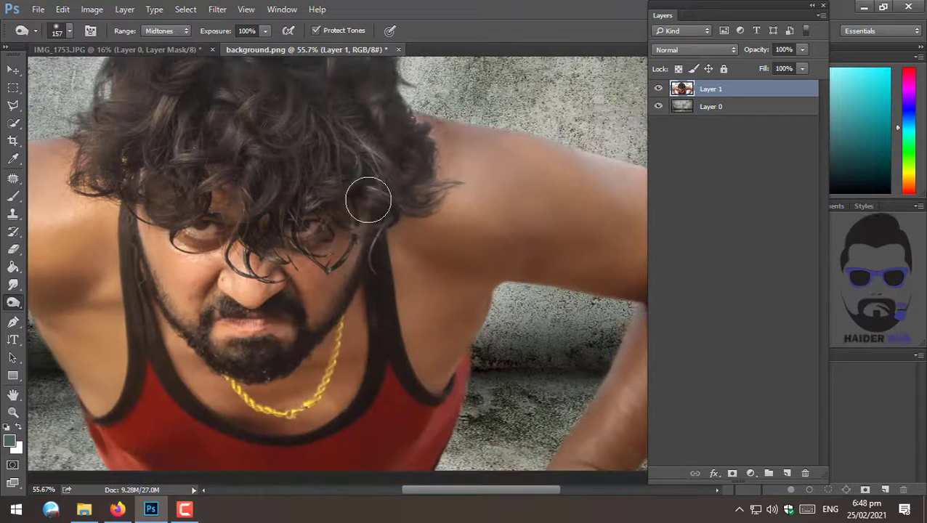
# - Burn around the beard and chin with a 43 px brush at 50% exposure
pyautogui.moveTo(347, 96); pyautogui.dragTo(377, 161)
pyautogui.moveTo(340, 398); pyautogui.dragTo(404, 337)
pyautogui.press('z')
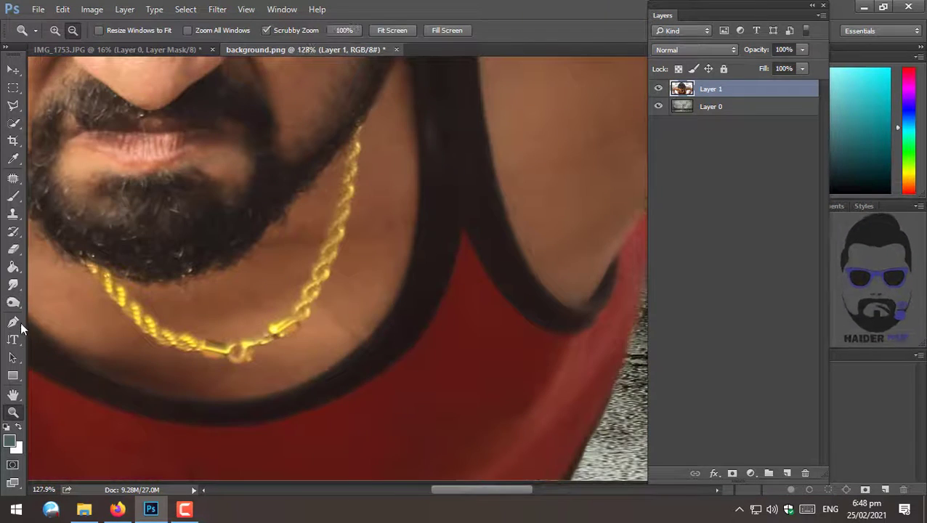
pyautogui.click(14, 304)
pyautogui.rightClick(347, 201)
pyautogui.moveTo(450, 233); pyautogui.dragTo(437, 232)
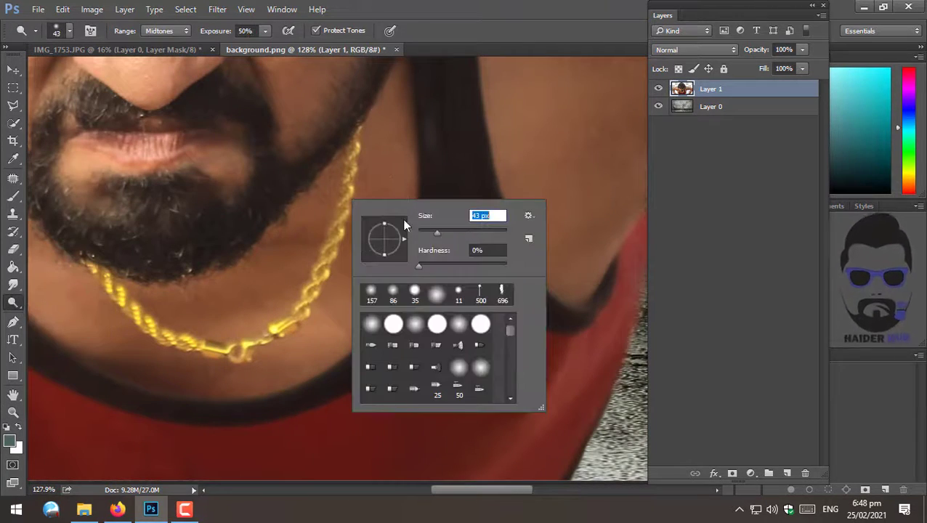
pyautogui.moveTo(352, 157)
pyautogui.mouseDown()
pyautogui.moveTo(330, 258)
pyautogui.moveTo(304, 304)
pyautogui.moveTo(249, 344)
pyautogui.moveTo(169, 338)
pyautogui.moveTo(105, 282)
pyautogui.moveTo(109, 298)
pyautogui.moveTo(104, 283)
pyautogui.moveTo(174, 345)
pyautogui.moveTo(299, 328)
pyautogui.moveTo(353, 147)
pyautogui.mouseUp()
pyautogui.press('z')
pyautogui.moveTo(404, 245); pyautogui.dragTo(349, 262)
pyautogui.moveTo(449, 277); pyautogui.dragTo(454, 283)
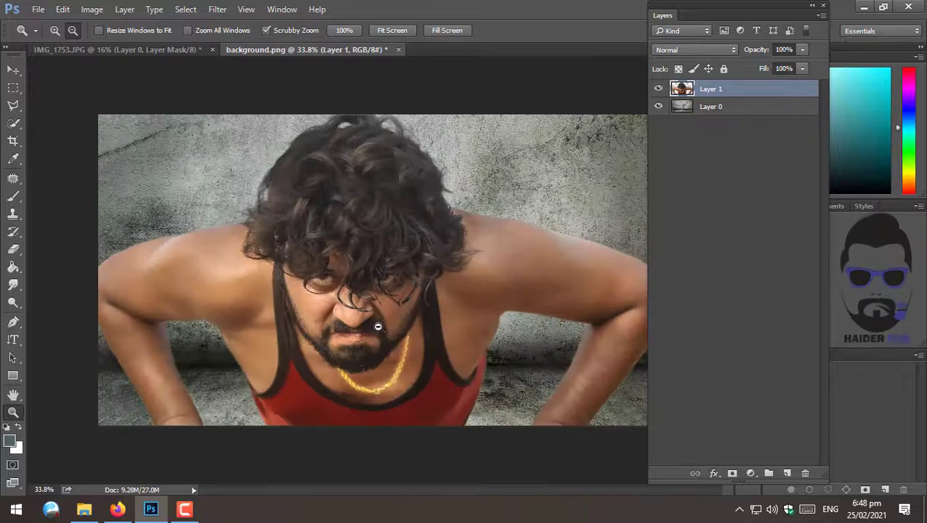
# - Apply the Poster Edges filter from the Filter Gallery's Artistic set with Edge Thickness 4, Edge Intensity 1 and Posterization 2
pyautogui.moveTo(316, 257); pyautogui.dragTo(307, 256)
pyautogui.moveTo(377, 300); pyautogui.dragTo(380, 281)
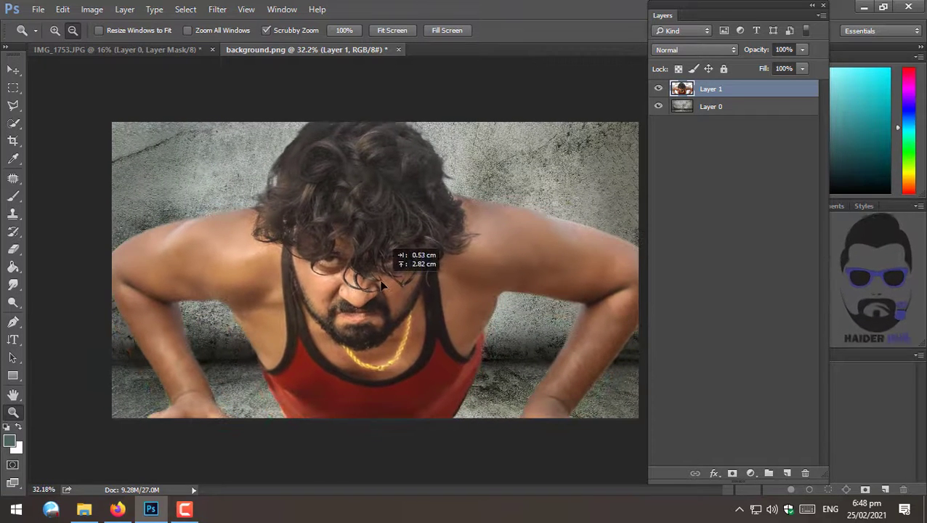
pyautogui.click(218, 10)
pyautogui.click(225, 62)
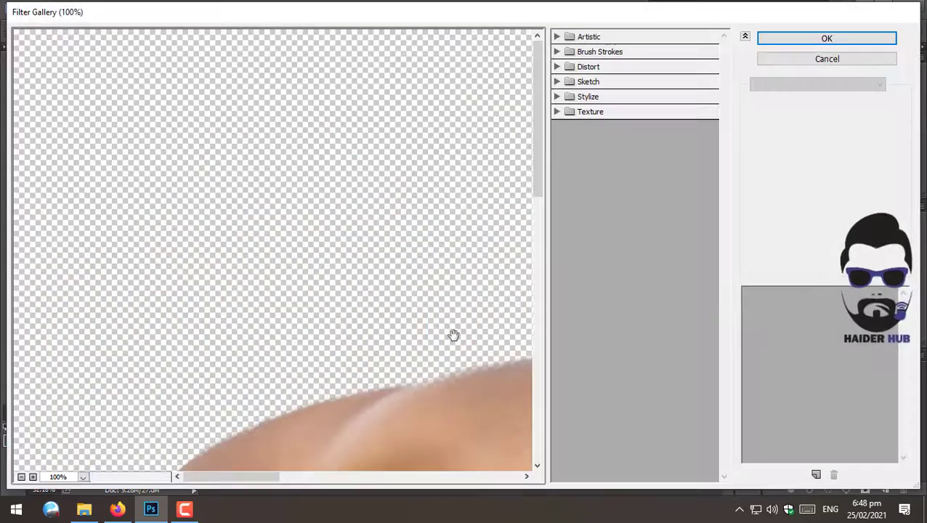
pyautogui.moveTo(454, 335); pyautogui.dragTo(2, 191)
pyautogui.click(21, 477)
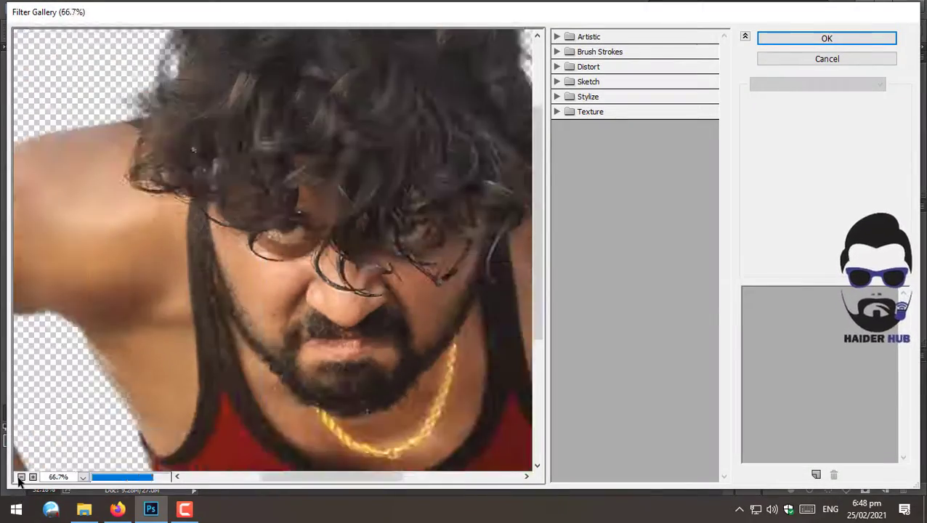
pyautogui.click(21, 477)
pyautogui.click(21, 476)
pyautogui.click(558, 37)
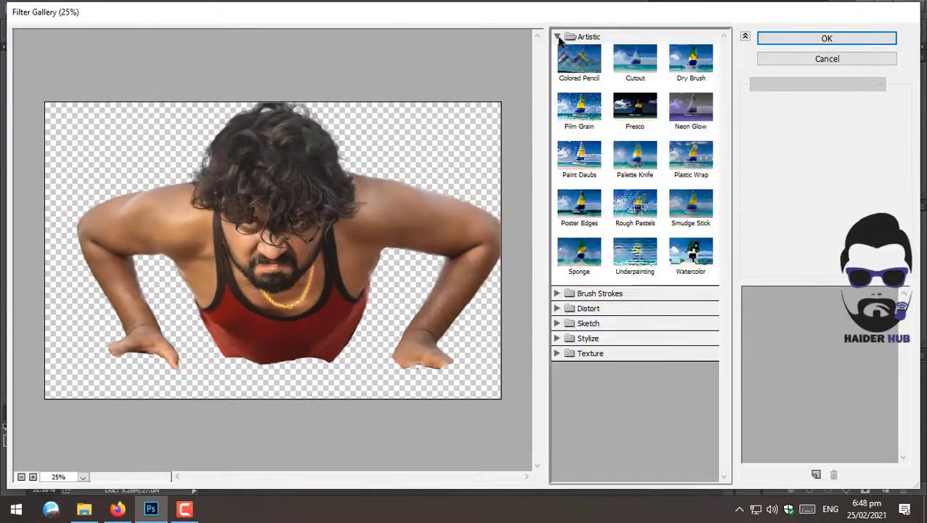
pyautogui.click(580, 202)
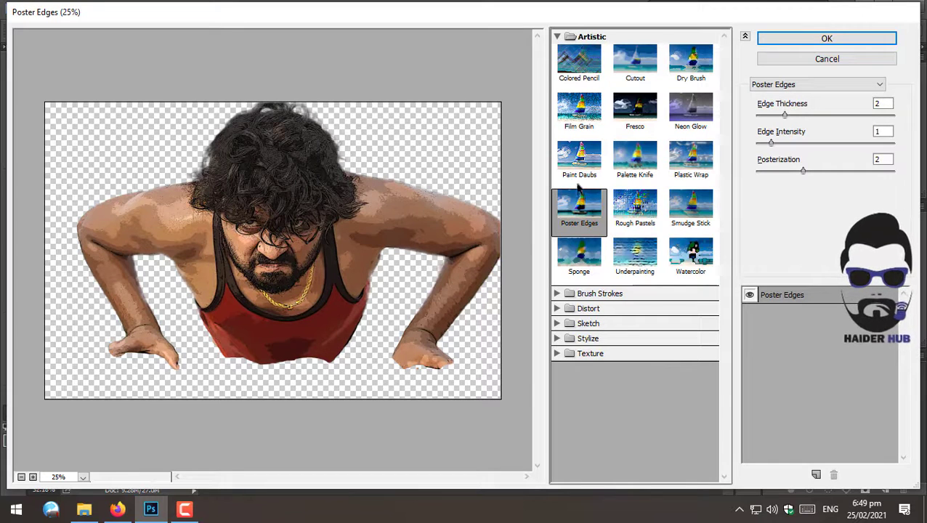
pyautogui.click(579, 158)
pyautogui.click(591, 252)
pyautogui.click(579, 207)
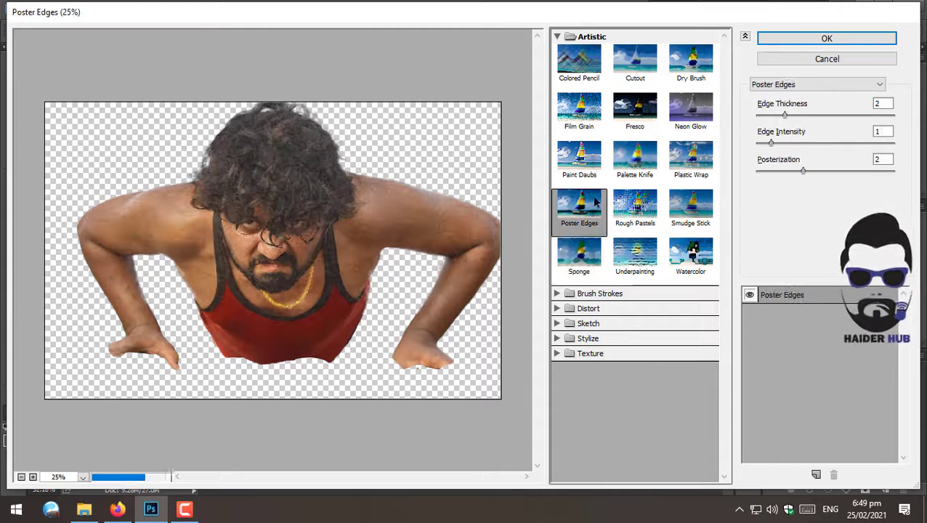
pyautogui.moveTo(787, 115); pyautogui.dragTo(759, 142)
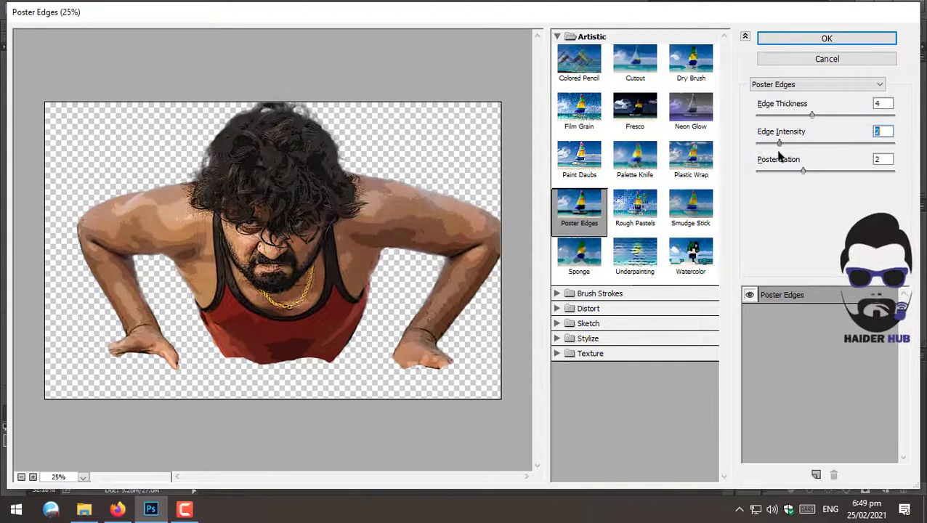
pyautogui.moveTo(804, 171)
pyautogui.mouseDown()
pyautogui.moveTo(768, 181)
pyautogui.moveTo(878, 189)
pyautogui.moveTo(897, 179)
pyautogui.moveTo(783, 174)
pyautogui.moveTo(818, 182)
pyautogui.moveTo(793, 184)
pyautogui.mouseUp()
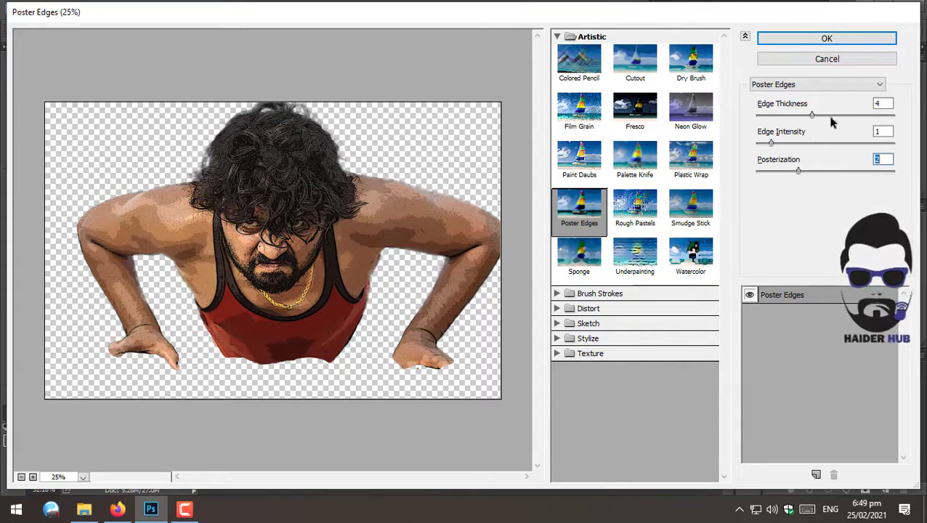
pyautogui.click(825, 38)
# - Reposition the man's layer and set its blending mode to Overlay
pyautogui.press('v')
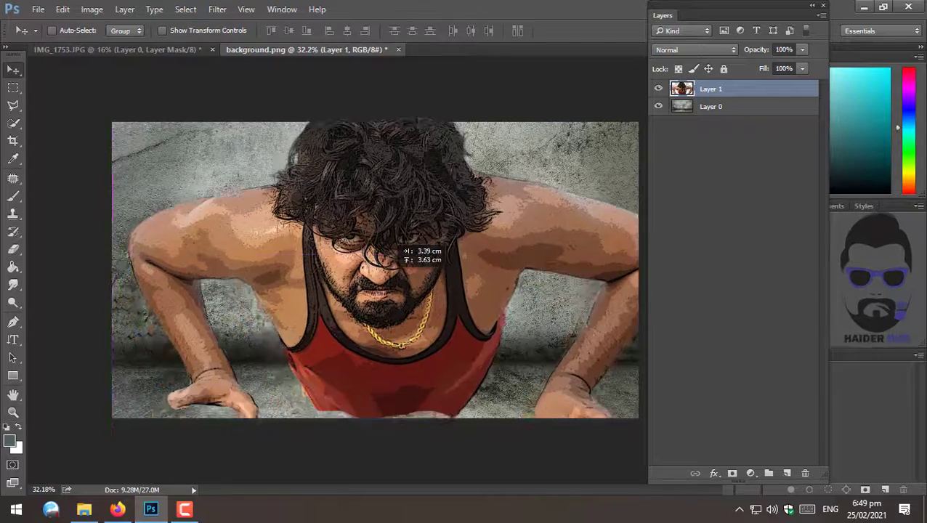
pyautogui.moveTo(367, 311); pyautogui.dragTo(371, 278)
pyautogui.click(694, 49)
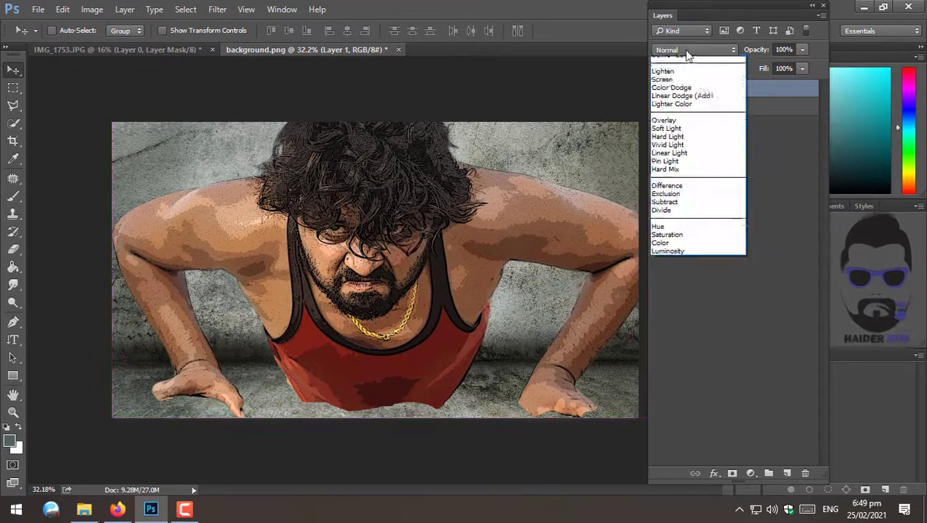
pyautogui.click(690, 179)
pyautogui.moveTo(425, 298); pyautogui.dragTo(407, 342)
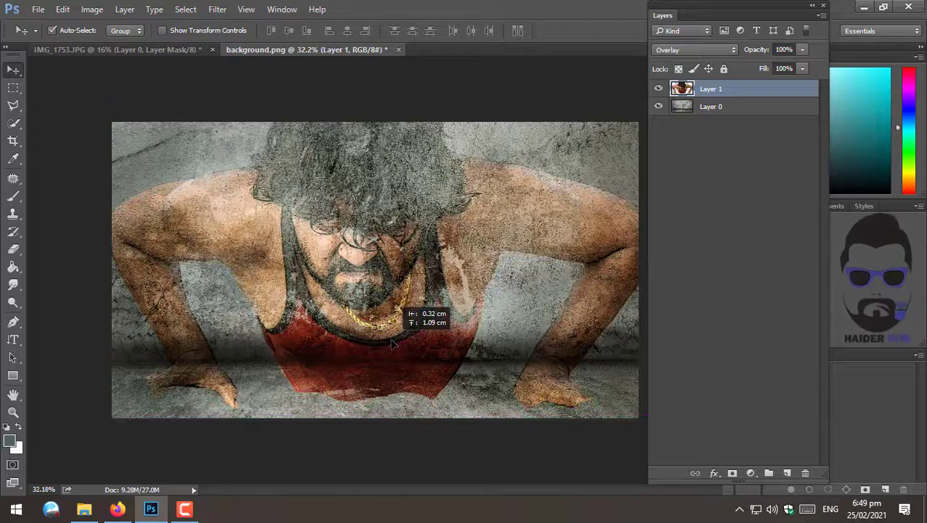
# - Free Transform the man's layer, scaling it to about 96.5% and moving it into place
pyautogui.hotkey('ctrl', 't')
pyautogui.moveTo(106, 408); pyautogui.dragTo(126, 399)
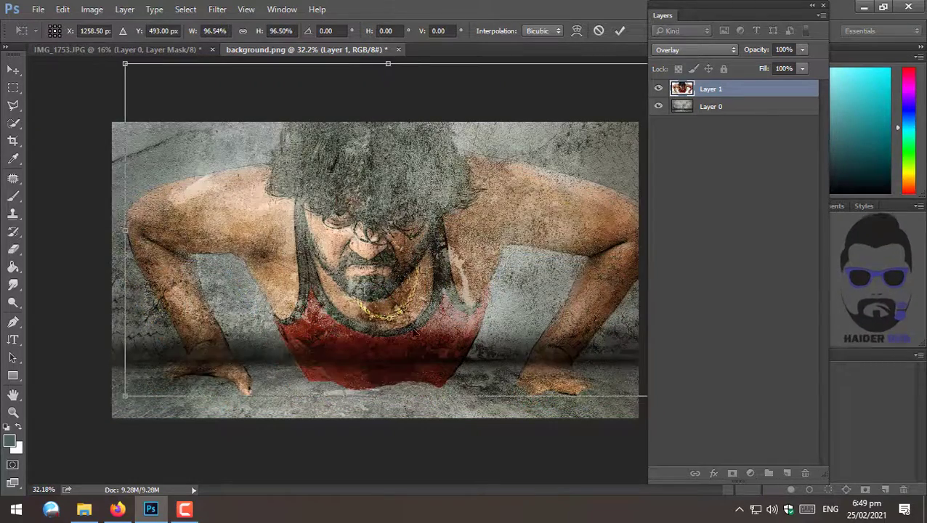
pyautogui.moveTo(416, 330); pyautogui.dragTo(370, 311)
pyautogui.press('Return')
# - Erase the man's lower edges with a 436 px soft Eraser so he blends into the floor
pyautogui.press('e')
pyautogui.rightClick(451, 295)
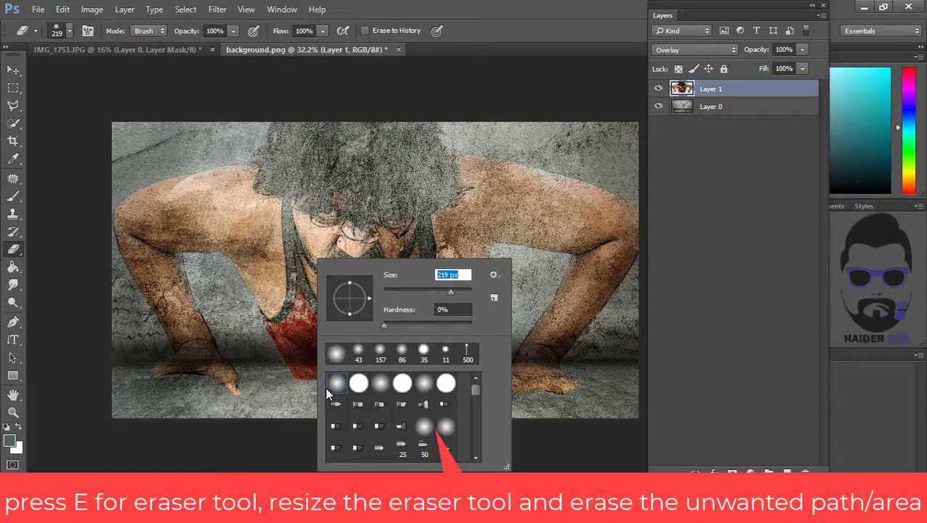
pyautogui.click(187, 407)
pyautogui.rightClick(403, 320)
pyautogui.write('436')
pyautogui.press('Return')
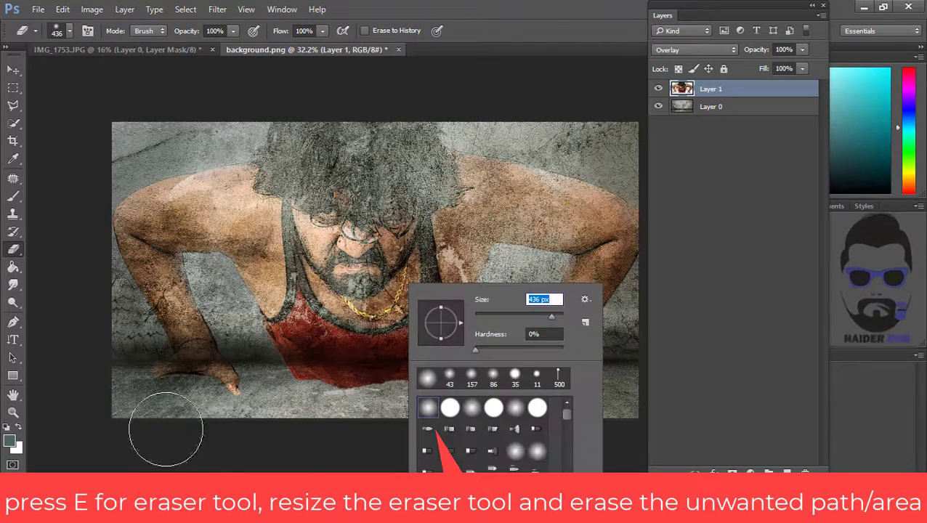
pyautogui.click(303, 445)
pyautogui.moveTo(287, 400)
pyautogui.mouseDown()
pyautogui.moveTo(411, 417)
pyautogui.moveTo(282, 419)
pyautogui.moveTo(457, 408)
pyautogui.moveTo(387, 412)
pyautogui.moveTo(297, 396)
pyautogui.moveTo(323, 399)
pyautogui.mouseUp()
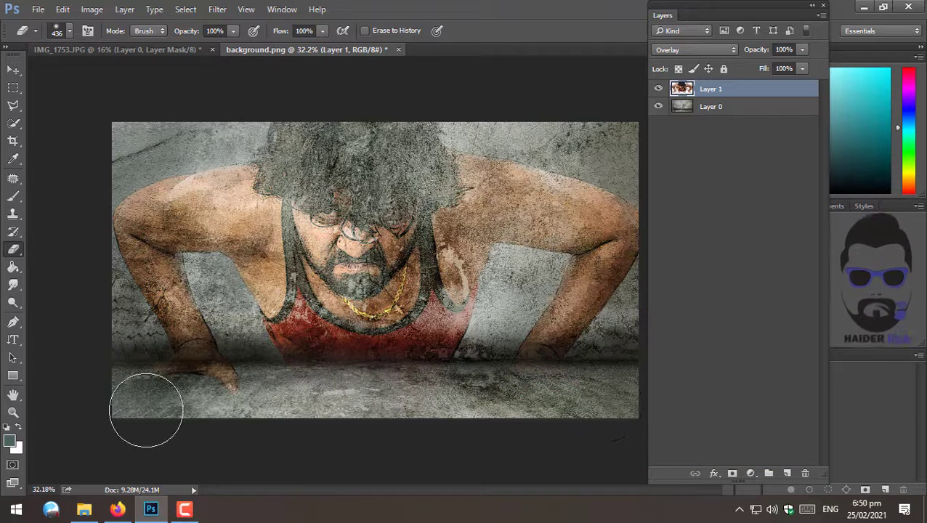
pyautogui.moveTo(146, 410)
pyautogui.mouseDown()
pyautogui.moveTo(275, 415)
pyautogui.moveTo(199, 429)
pyautogui.moveTo(154, 413)
pyautogui.mouseUp()
pyautogui.moveTo(268, 405)
pyautogui.mouseDown()
pyautogui.moveTo(157, 405)
pyautogui.moveTo(291, 399)
pyautogui.mouseUp()
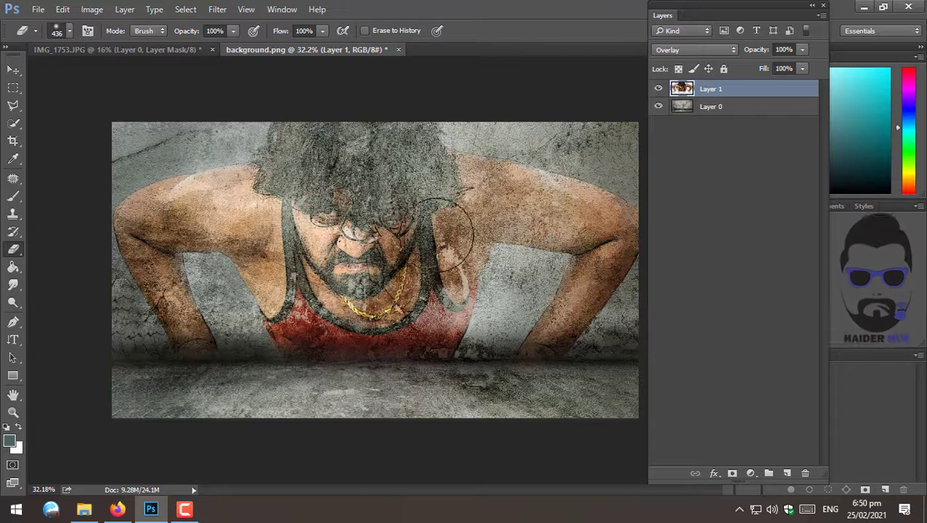
# - Stretch the man's layer slightly wider to the left with Free Transform and nudge it down
pyautogui.press('v')
pyautogui.hotkey('ctrl', 't')
pyautogui.moveTo(113, 227); pyautogui.dragTo(92, 227)
pyautogui.press('Return')
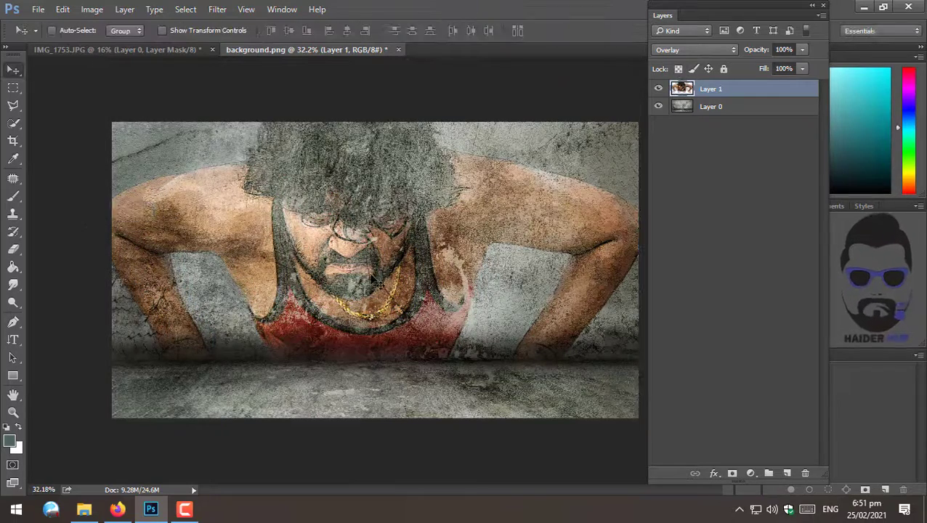
pyautogui.moveTo(375, 271)
pyautogui.mouseDown()
pyautogui.moveTo(388, 286)
pyautogui.moveTo(433, 272)
pyautogui.moveTo(452, 275)
pyautogui.moveTo(379, 285)
pyautogui.mouseUp()
# - Add a Hue/Saturation adjustment layer with Saturation -78 and Lightness -4
pyautogui.press('z')
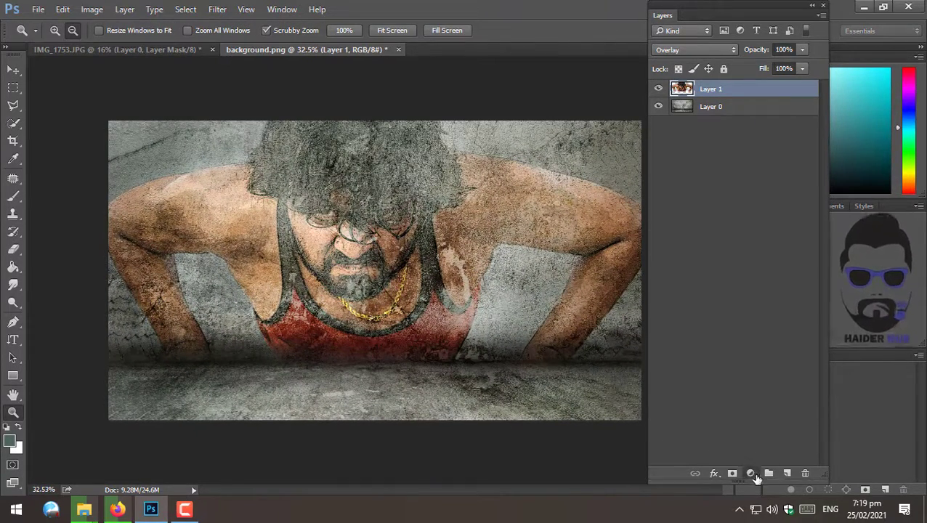
pyautogui.click(751, 474)
pyautogui.click(771, 368)
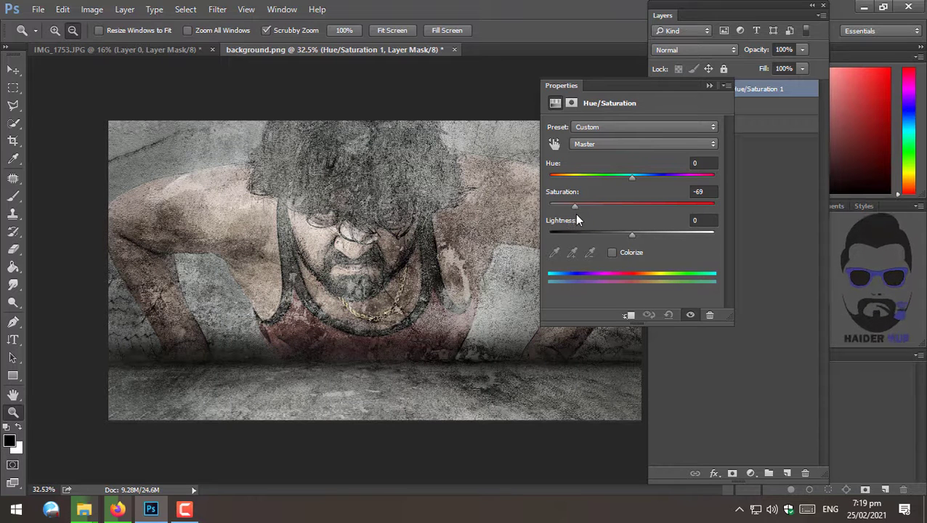
pyautogui.moveTo(577, 215); pyautogui.dragTo(567, 213)
pyautogui.moveTo(633, 234); pyautogui.dragTo(629, 236)
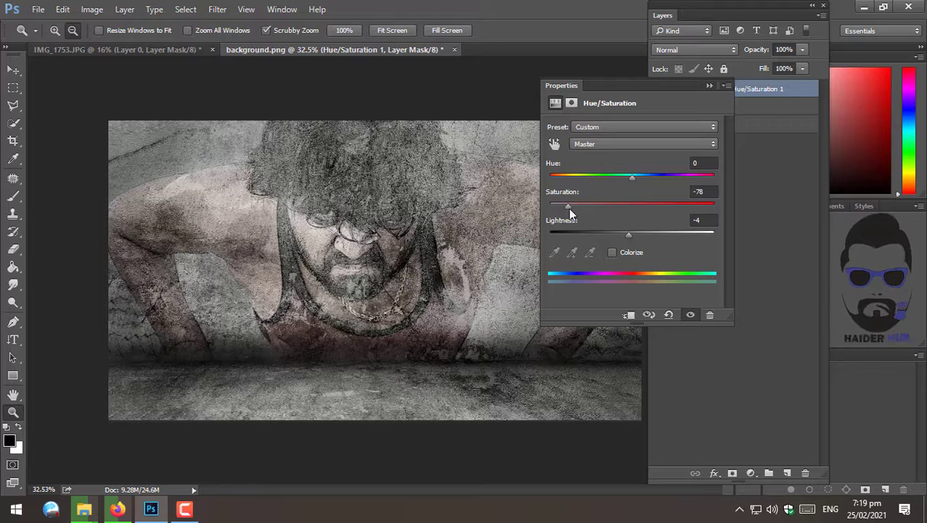
pyautogui.moveTo(573, 210); pyautogui.dragTo(571, 207)
pyautogui.click(708, 88)
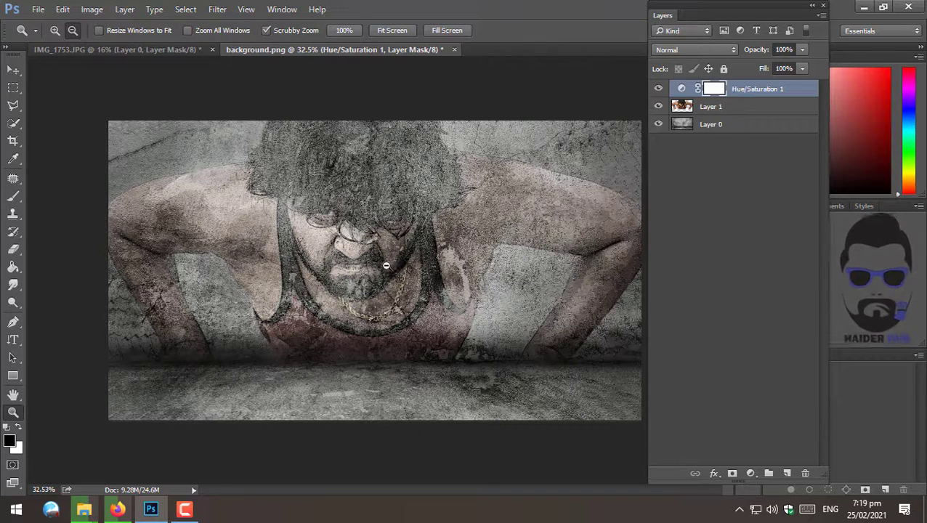
pyautogui.scroll(1, 388, 266)
pyautogui.scroll(-1, 393, 262)
# - In File Explorer, open DSC_0306 from the Edit folder on drive D: into Photoshop
pyautogui.click(85, 516)
pyautogui.click(78, 453)
pyautogui.scroll(1, 91, 342)
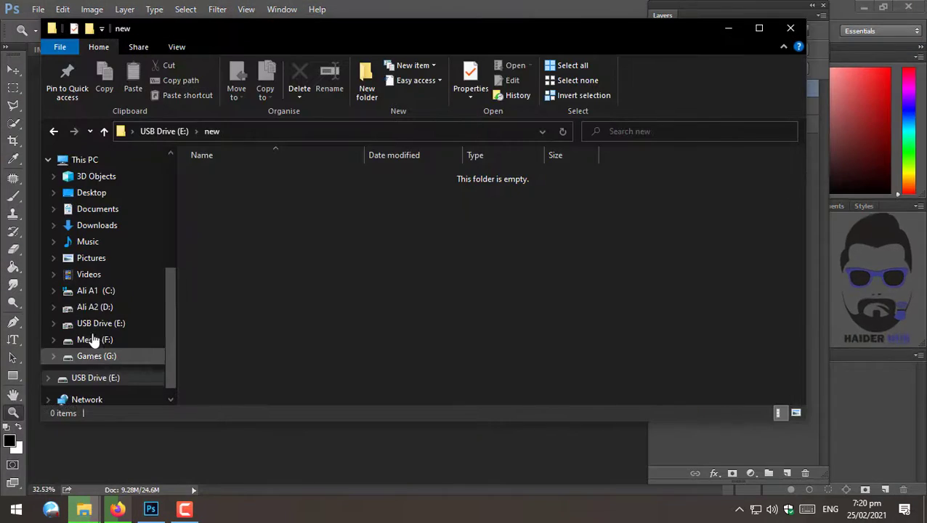
pyautogui.click(95, 307)
pyautogui.doubleClick(300, 191)
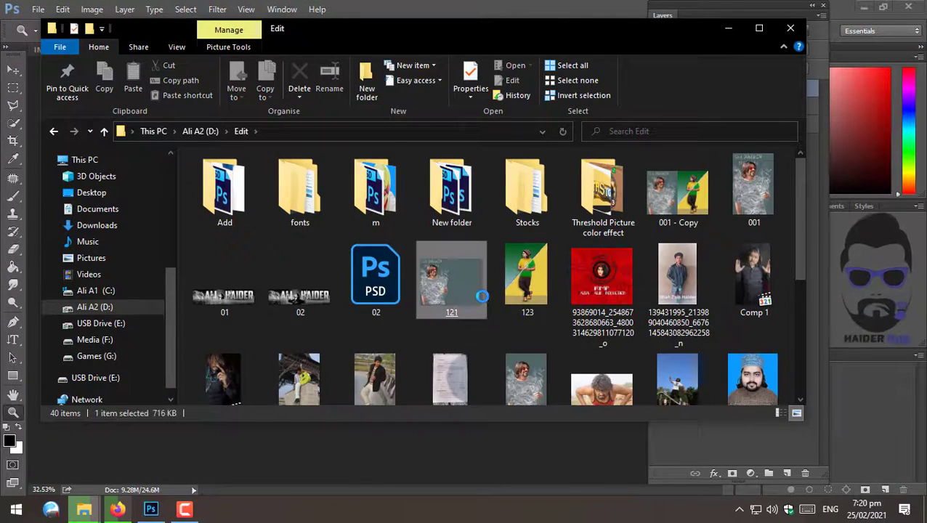
pyautogui.scroll(-3, 479, 296)
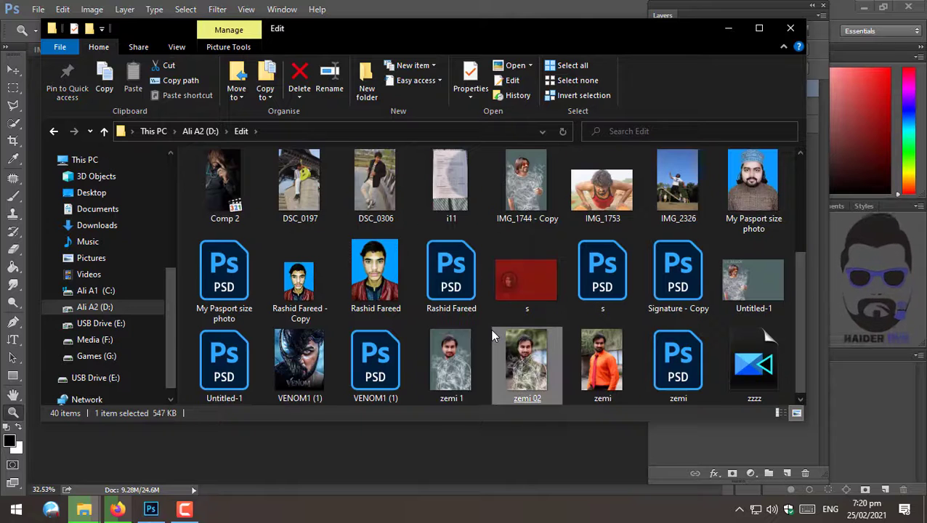
pyautogui.scroll(1, 376, 283)
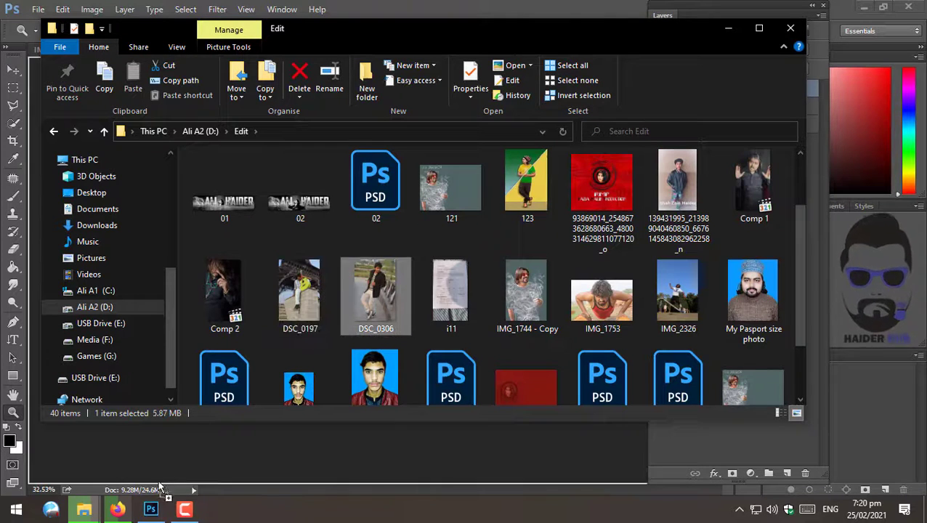
pyautogui.click(154, 511)
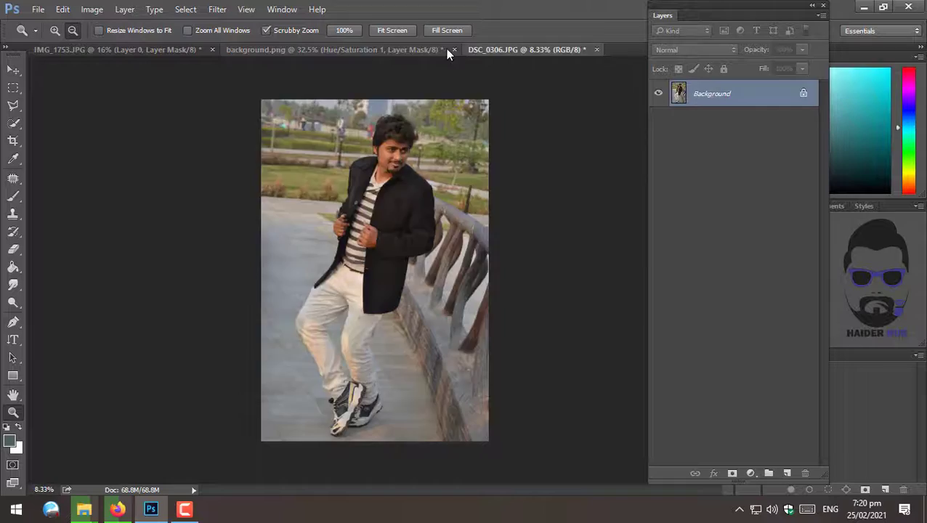
pyautogui.click(439, 50)
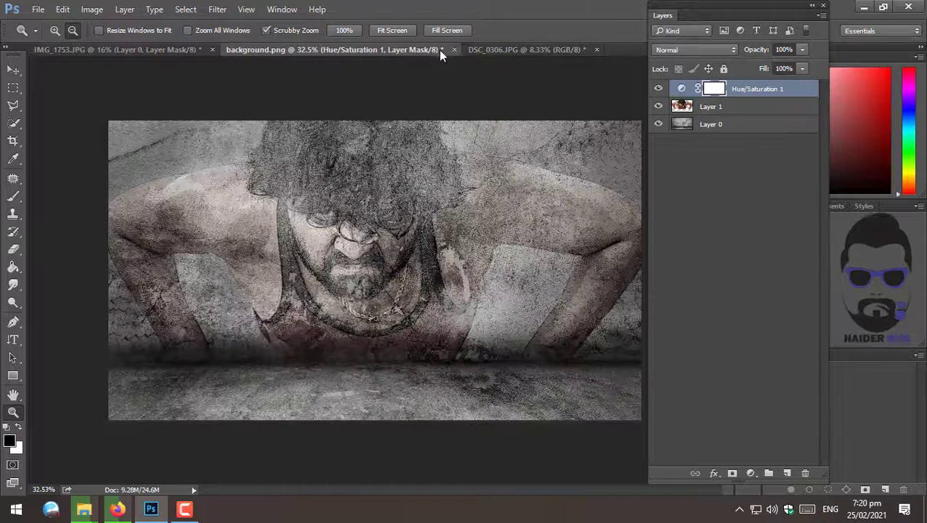
# - Close the IMG_1753.JPG document
pyautogui.click(79, 48)
pyautogui.click(213, 50)
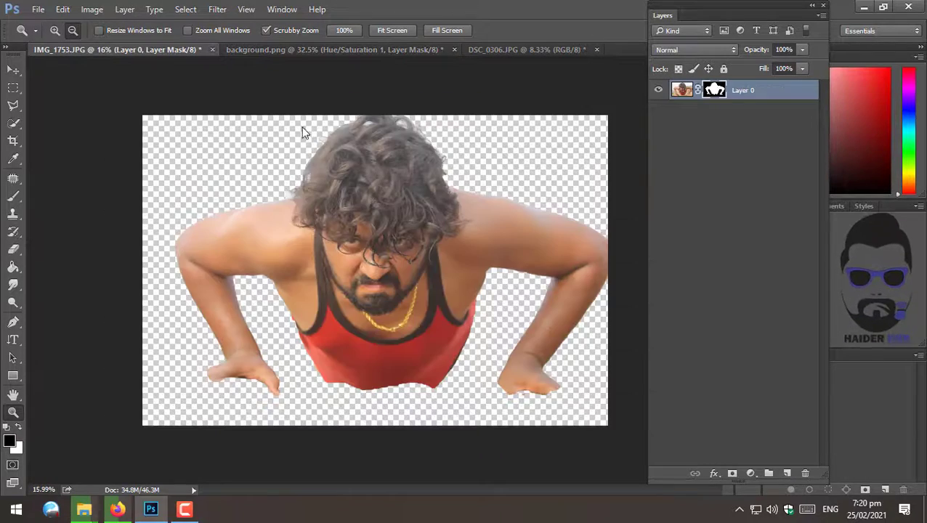
pyautogui.click(483, 213)
pyautogui.moveTo(365, 262); pyautogui.dragTo(346, 254)
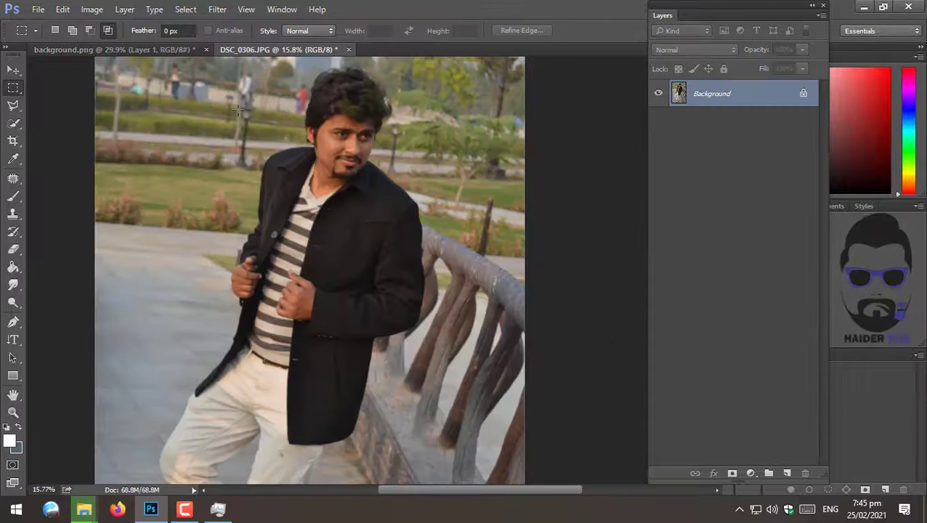
# - Open the Camera Raw Filter on DSC_0306 and set Temperature to -16
pyautogui.press('z')
pyautogui.moveTo(273, 186)
pyautogui.mouseDown()
pyautogui.moveTo(292, 195)
pyautogui.moveTo(282, 107)
pyautogui.mouseUp()
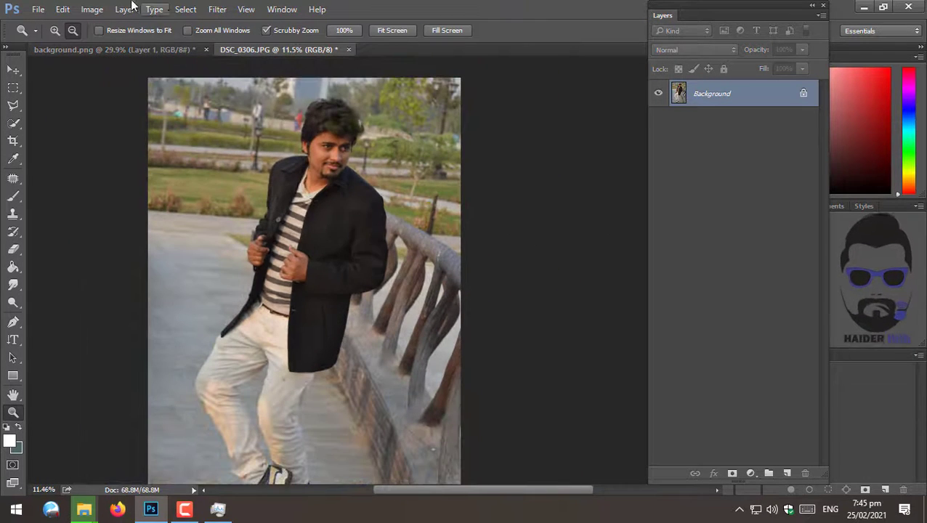
pyautogui.click(216, 10)
pyautogui.click(254, 112)
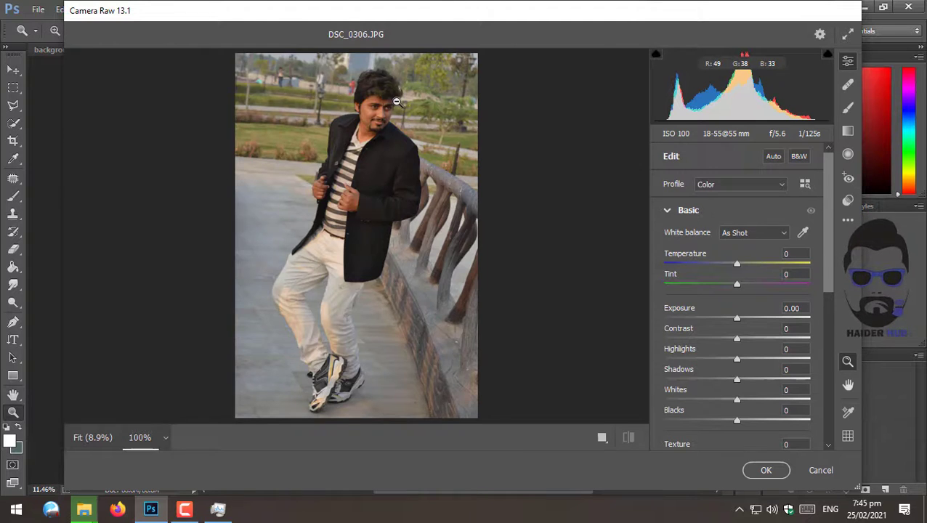
pyautogui.moveTo(396, 102); pyautogui.dragTo(425, 178)
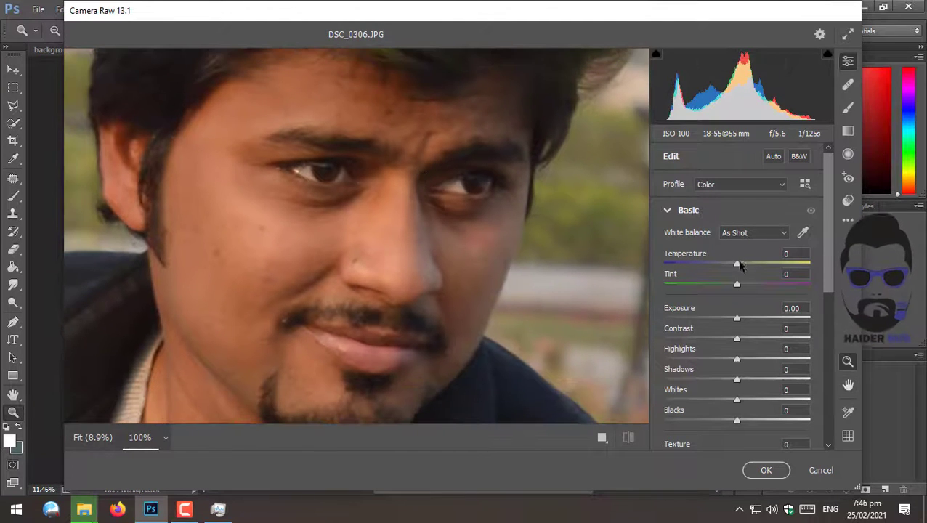
pyautogui.moveTo(737, 263); pyautogui.dragTo(726, 264)
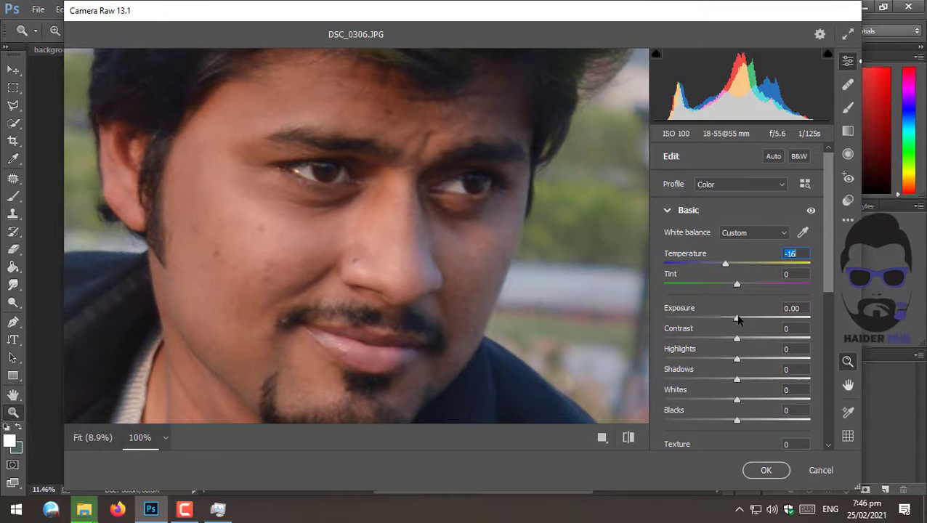
# - Set Exposure to +0.60 and Contrast to -61
pyautogui.moveTo(738, 320)
pyautogui.mouseDown()
pyautogui.moveTo(751, 320)
pyautogui.moveTo(738, 320)
pyautogui.moveTo(749, 320)
pyautogui.moveTo(720, 346)
pyautogui.moveTo(747, 319)
pyautogui.mouseUp()
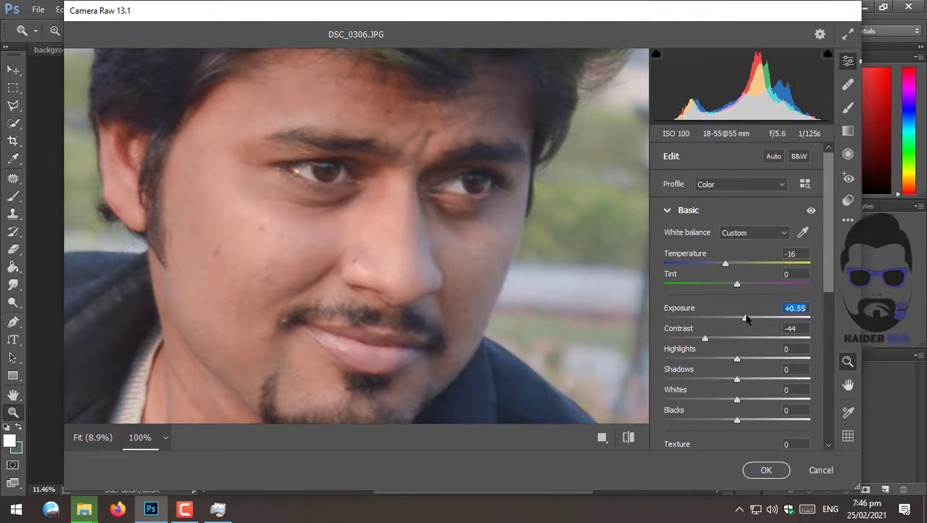
pyautogui.moveTo(704, 341); pyautogui.dragTo(692, 340)
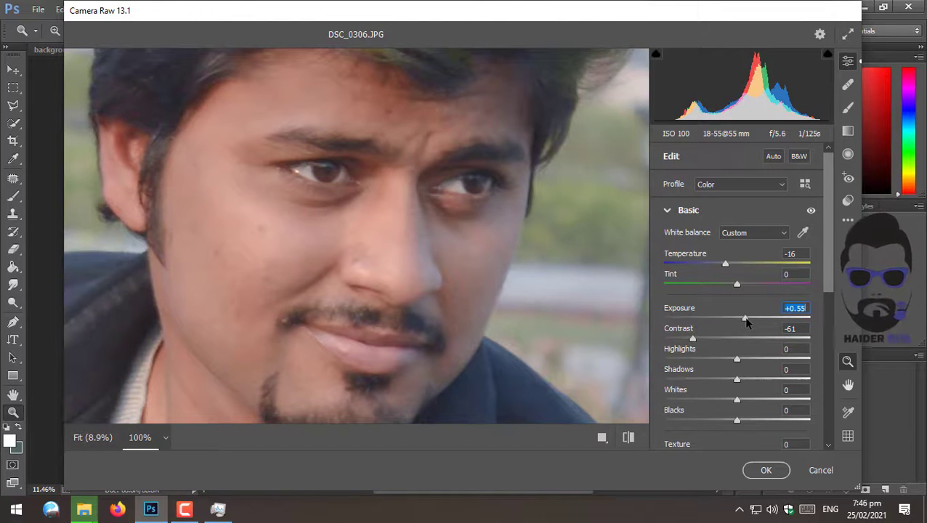
pyautogui.moveTo(746, 323); pyautogui.dragTo(748, 321)
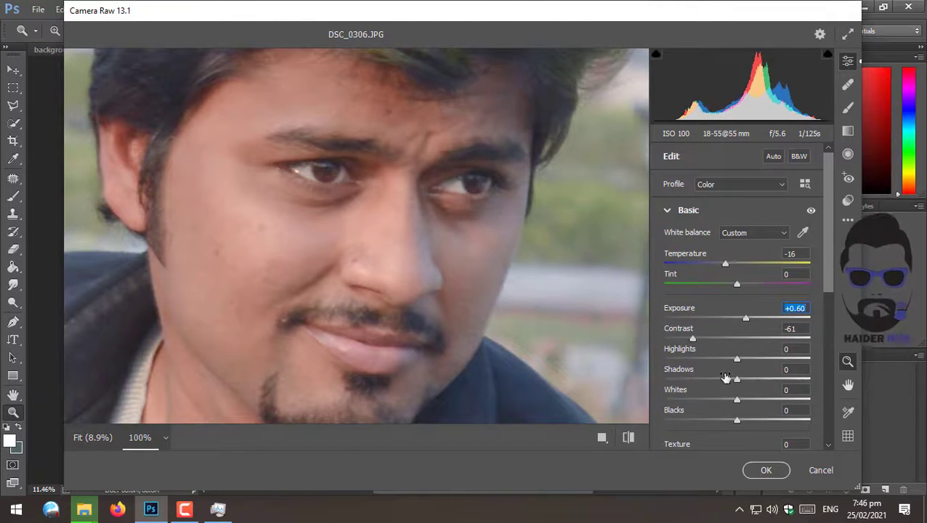
# - Set Highlights to -70, Shadows to +41, Whites to -47 and Blacks to +46
pyautogui.moveTo(683, 376); pyautogui.dragTo(770, 429)
pyautogui.scroll(-4, 770, 386)
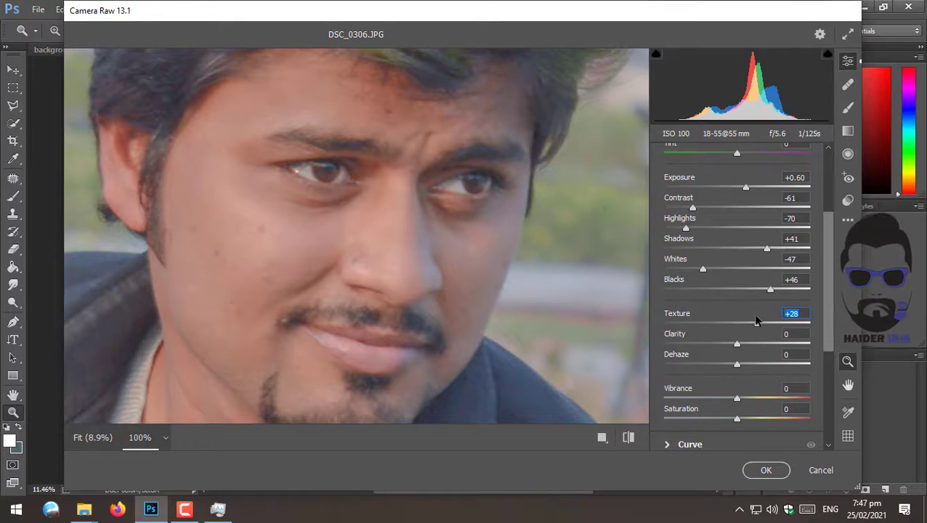
# - Set Clarity to +60 and reset Texture to 0, checking the whole photo at fit view
pyautogui.moveTo(761, 350); pyautogui.dragTo(775, 355)
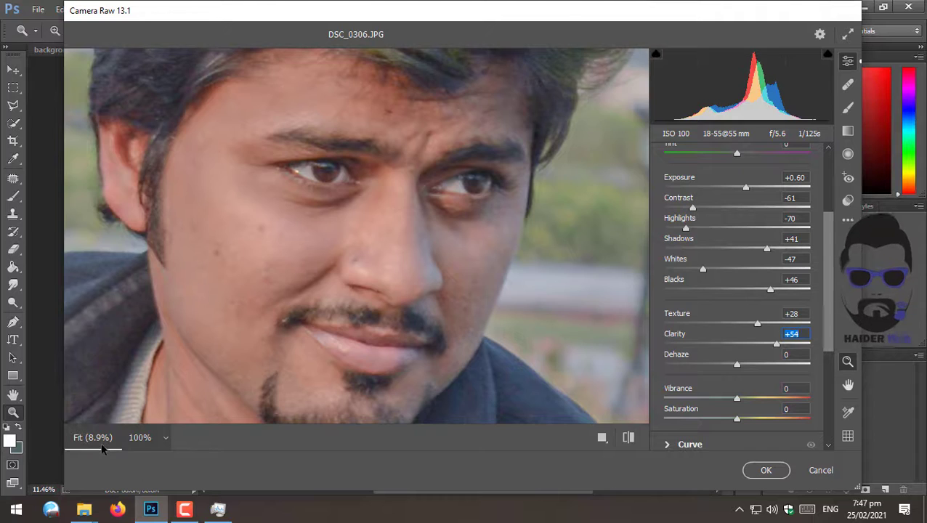
pyautogui.click(198, 290)
pyautogui.click(379, 98)
pyautogui.click(114, 424)
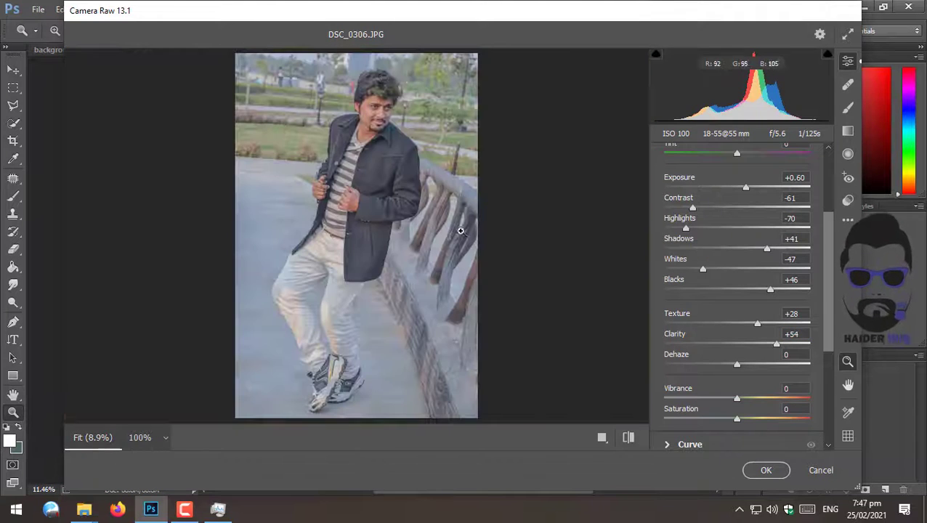
pyautogui.moveTo(777, 343)
pyautogui.mouseDown()
pyautogui.moveTo(752, 324)
pyautogui.moveTo(776, 348)
pyautogui.mouseUp()
pyautogui.doubleClick(751, 323)
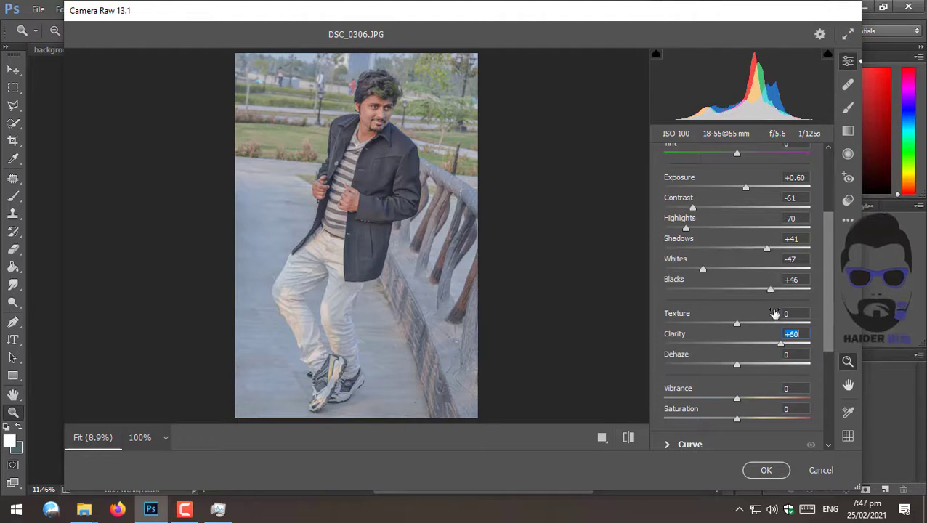
# - Collapse the Basic section and set Noise Reduction in the Detail section to 13
pyautogui.scroll(-3, 821, 335)
pyautogui.scroll(6, 803, 203)
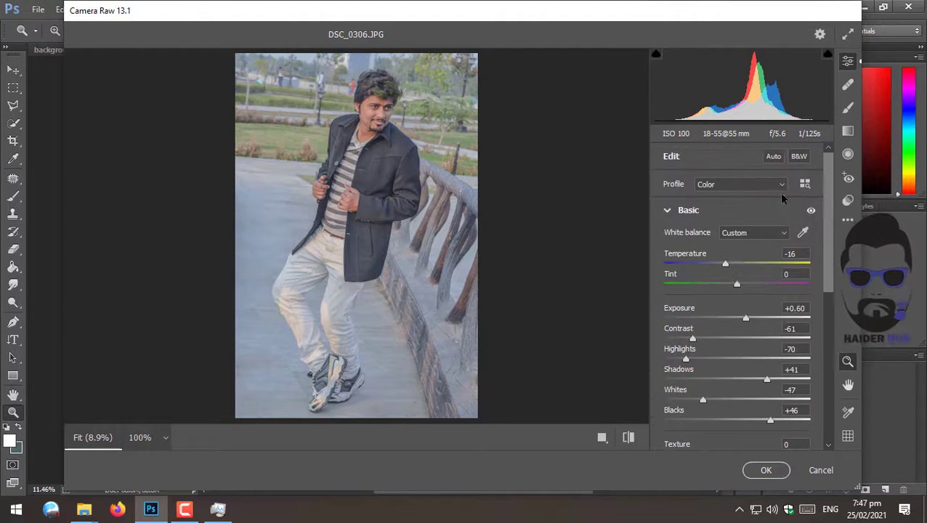
pyautogui.scroll(-1, 829, 268)
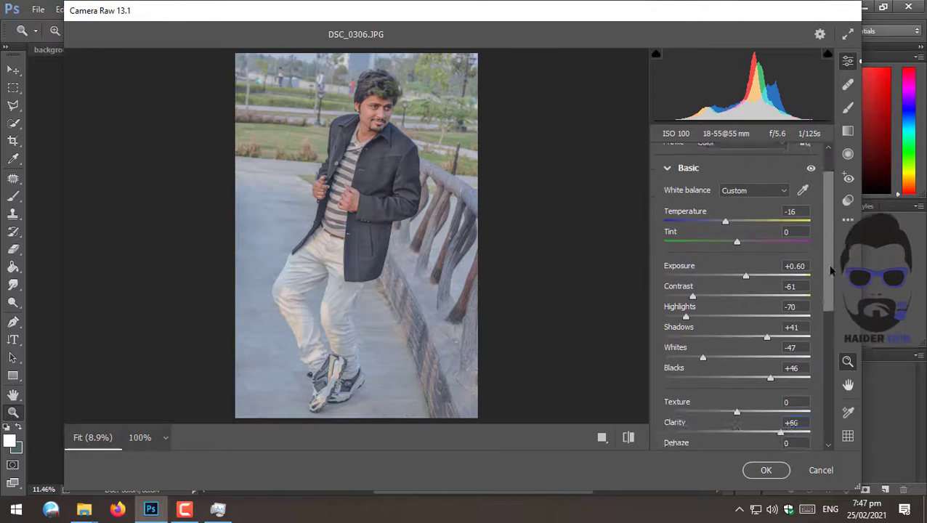
pyautogui.scroll(1, 720, 213)
pyautogui.click(720, 211)
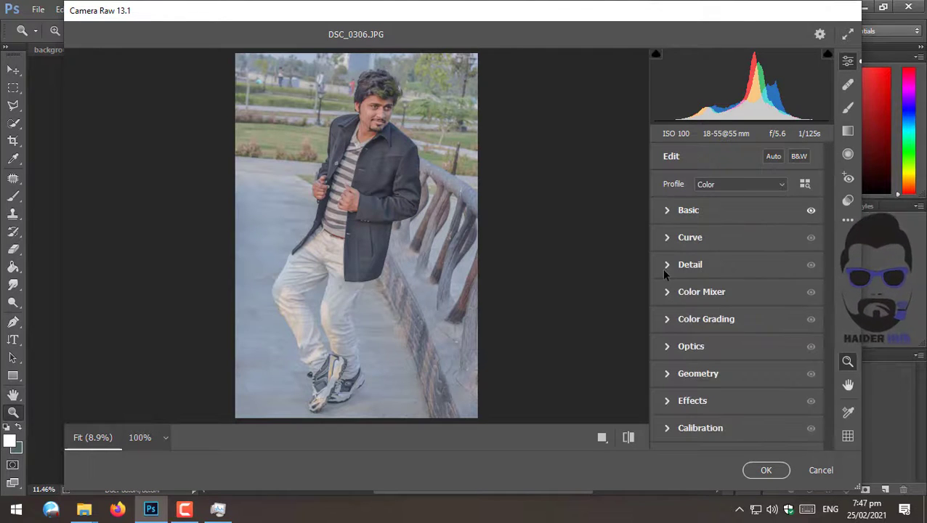
pyautogui.click(687, 265)
pyautogui.click(670, 324)
pyautogui.moveTo(674, 323); pyautogui.dragTo(683, 321)
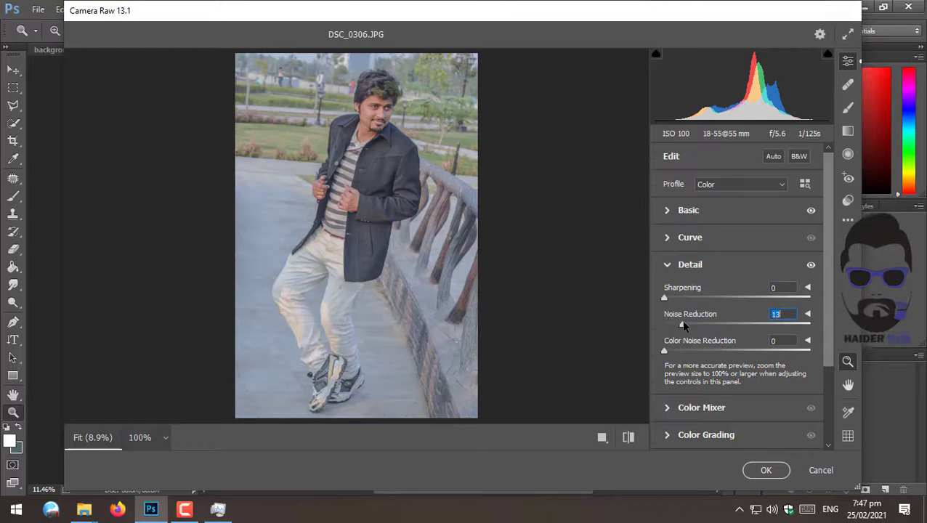
# - In Color Mixer Luminance, raise Oranges to +17 and Reds to +36 while viewing the face at 100%
pyautogui.scroll(-3, 707, 324)
pyautogui.click(672, 302)
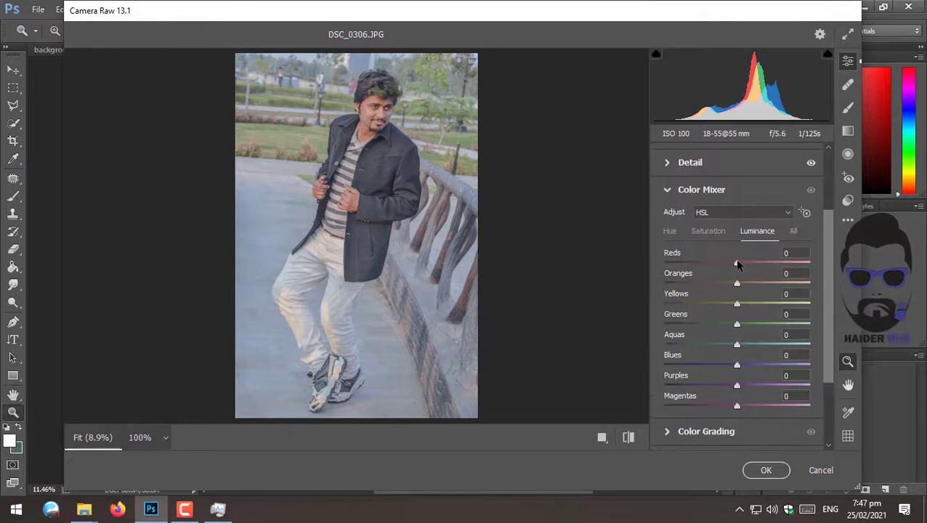
pyautogui.click(379, 89)
pyautogui.scroll(-3, 416, 310)
pyautogui.scroll(-1, 416, 304)
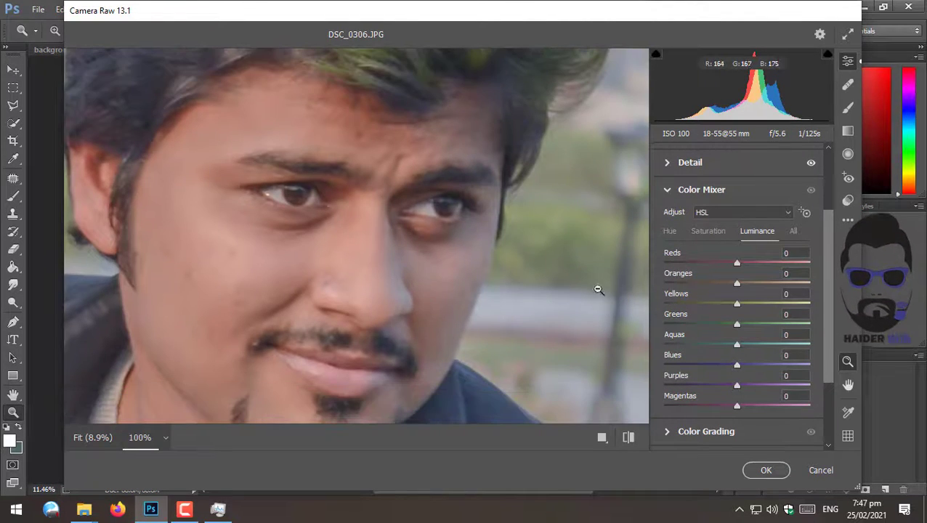
pyautogui.moveTo(736, 282); pyautogui.dragTo(749, 298)
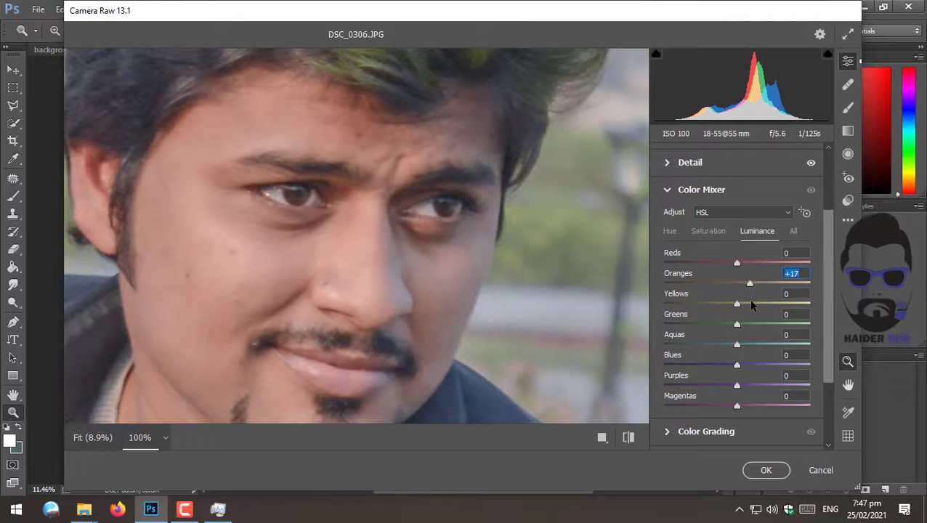
pyautogui.moveTo(737, 262)
pyautogui.mouseDown()
pyautogui.moveTo(711, 261)
pyautogui.moveTo(753, 270)
pyautogui.mouseUp()
# - Review the whole image at fit view and apply the Camera Raw Filter
pyautogui.scroll(-1, 761, 300)
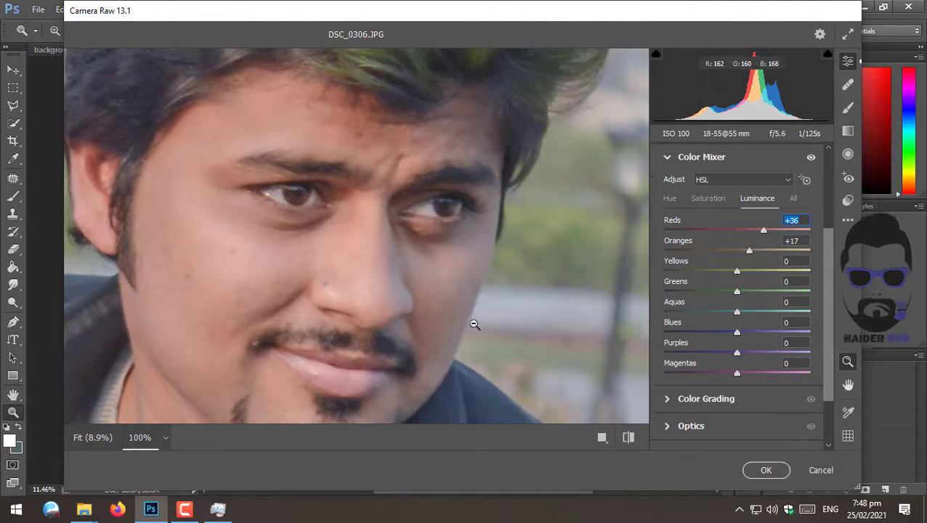
pyautogui.click(107, 438)
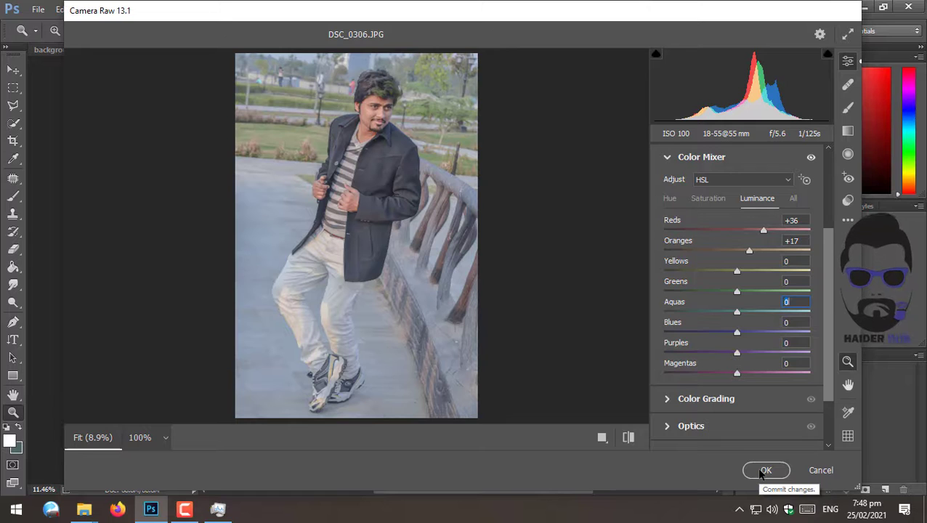
pyautogui.scroll(-2, 720, 254)
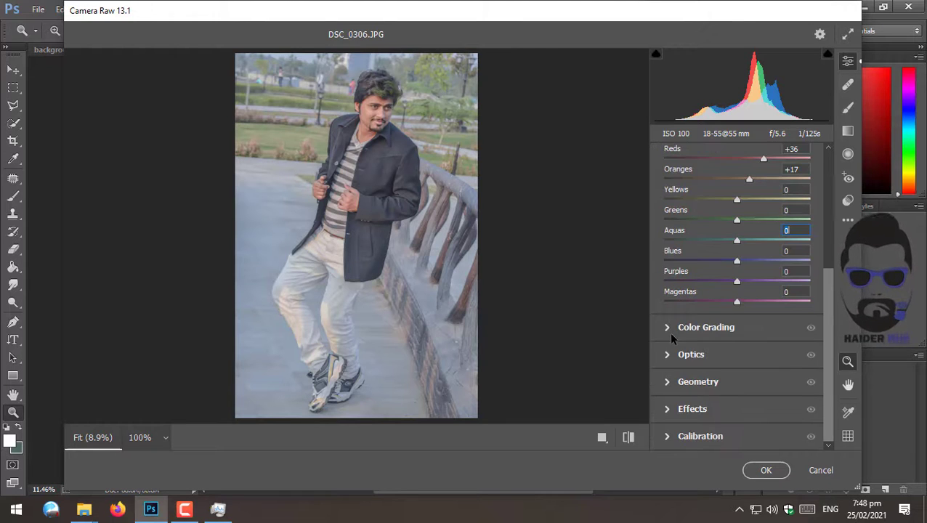
pyautogui.scroll(4, 697, 336)
pyautogui.scroll(-3, 708, 335)
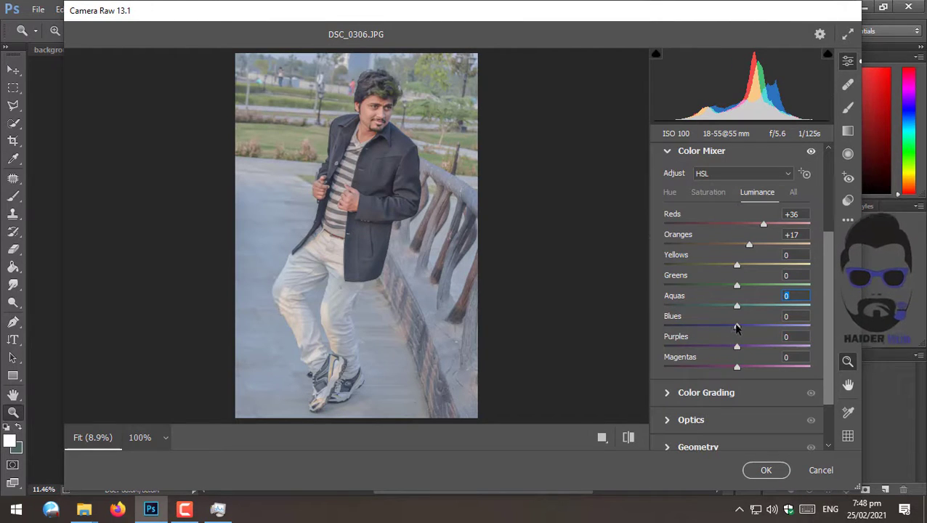
pyautogui.click(767, 471)
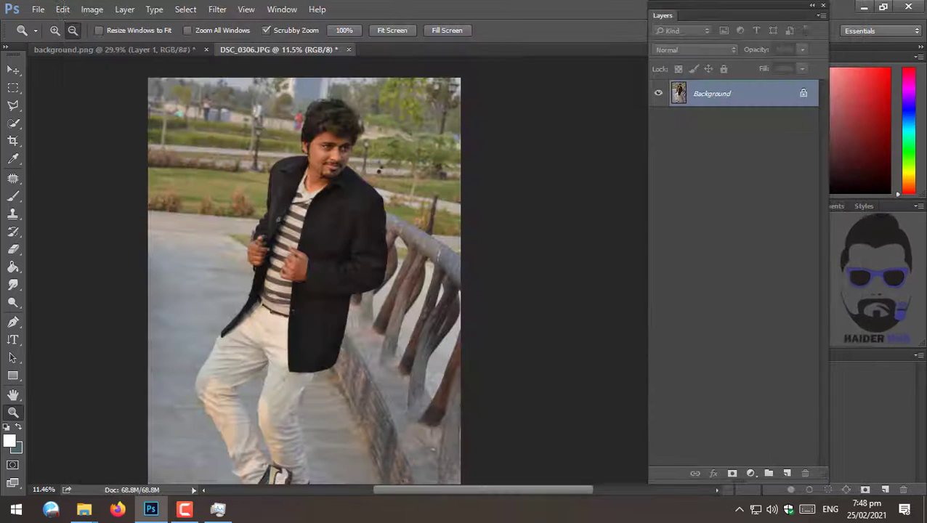
# - Select the man's head, jacket and trousers with the Quick Selection tool
pyautogui.moveTo(346, 136)
pyautogui.mouseDown()
pyautogui.moveTo(401, 185)
pyautogui.moveTo(386, 225)
pyautogui.mouseUp()
pyautogui.press('w')
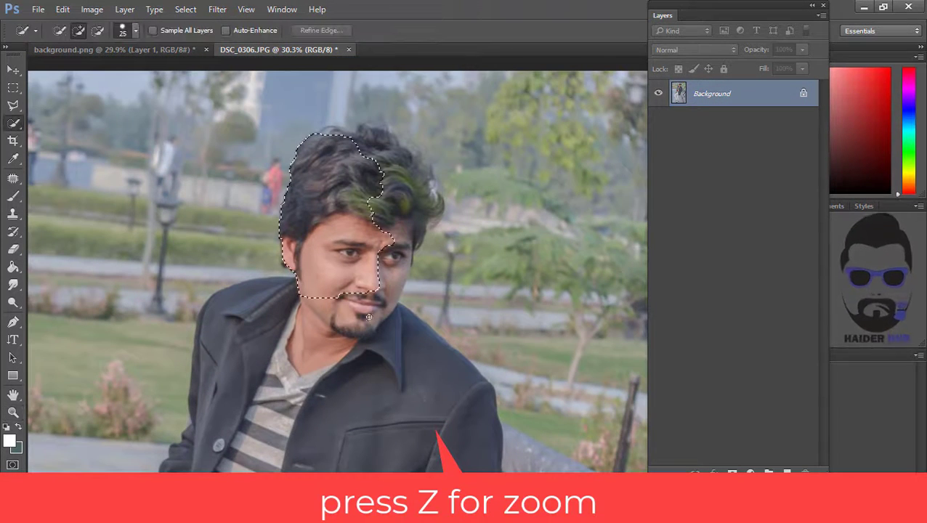
pyautogui.moveTo(369, 317)
pyautogui.mouseDown()
pyautogui.moveTo(349, 420)
pyautogui.moveTo(383, 182)
pyautogui.mouseUp()
pyautogui.moveTo(361, 132); pyautogui.dragTo(324, 295)
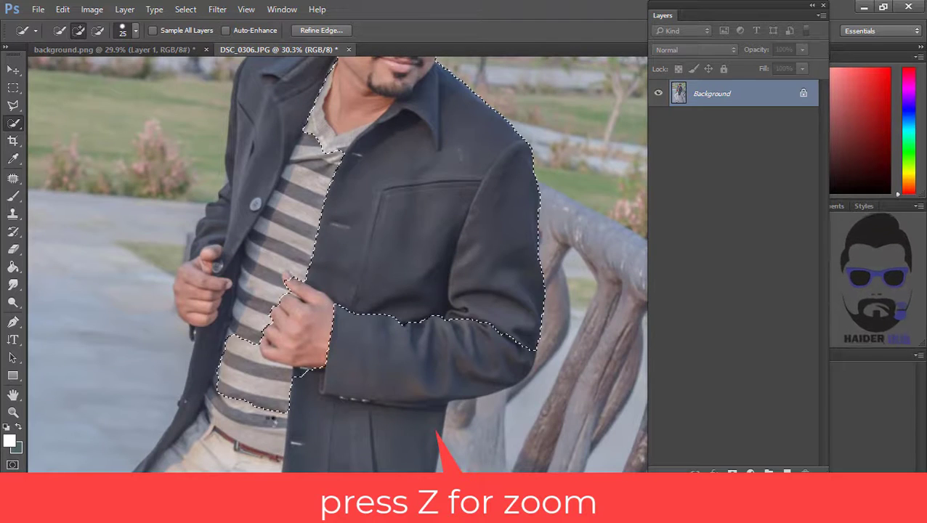
pyautogui.moveTo(258, 441)
pyautogui.mouseDown()
pyautogui.moveTo(374, 91)
pyautogui.moveTo(322, 196)
pyautogui.mouseUp()
pyautogui.moveTo(367, 167)
pyautogui.mouseDown()
pyautogui.moveTo(335, 377)
pyautogui.moveTo(309, 415)
pyautogui.moveTo(360, 109)
pyautogui.mouseUp()
pyautogui.keyDown('alt'); pyautogui.click(354, 191); pyautogui.keyUp('alt')
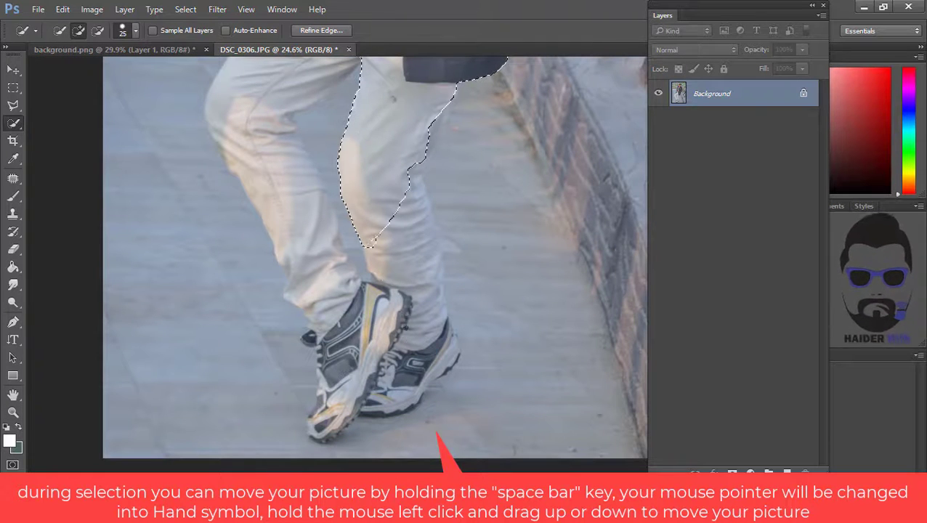
pyautogui.moveTo(405, 329)
pyautogui.mouseDown()
pyautogui.moveTo(344, 397)
pyautogui.moveTo(329, 377)
pyautogui.moveTo(269, 116)
pyautogui.moveTo(266, 105)
pyautogui.moveTo(278, 115)
pyautogui.moveTo(287, 97)
pyautogui.moveTo(267, 312)
pyautogui.moveTo(249, 366)
pyautogui.moveTo(282, 238)
pyautogui.mouseUp()
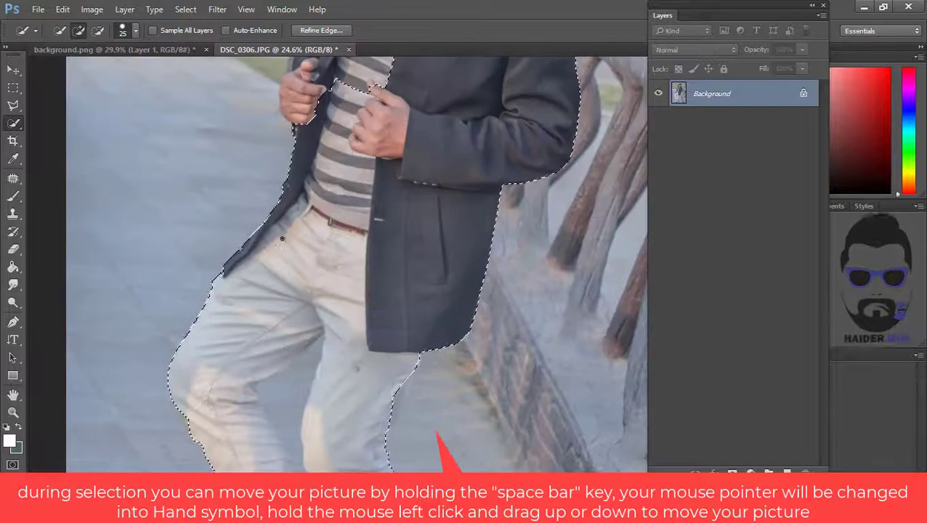
pyautogui.moveTo(354, 104)
pyautogui.mouseDown()
pyautogui.moveTo(284, 317)
pyautogui.moveTo(274, 406)
pyautogui.moveTo(291, 334)
pyautogui.moveTo(261, 305)
pyautogui.moveTo(282, 269)
pyautogui.mouseUp()
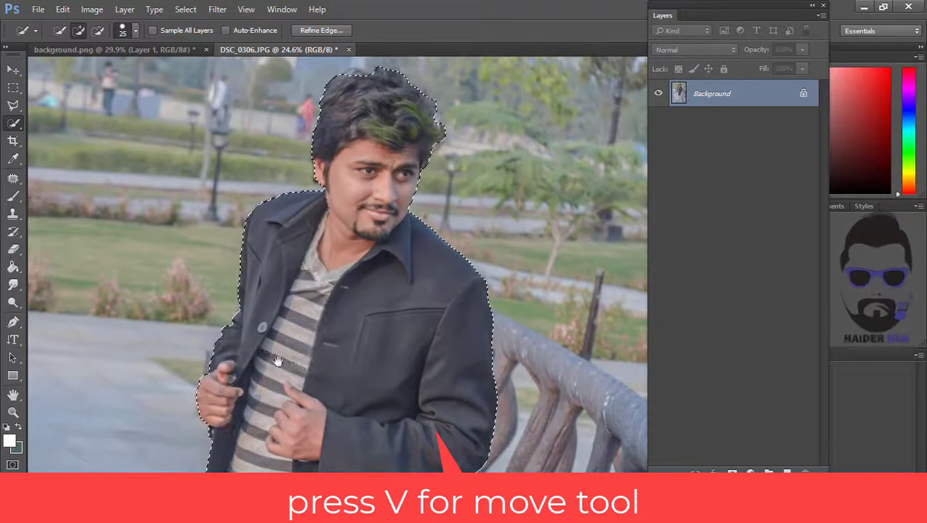
# - Extend the selection over the stray strands of the man's hair and around his face
pyautogui.moveTo(278, 362); pyautogui.dragTo(226, 514)
pyautogui.moveTo(337, 226); pyautogui.dragTo(428, 276)
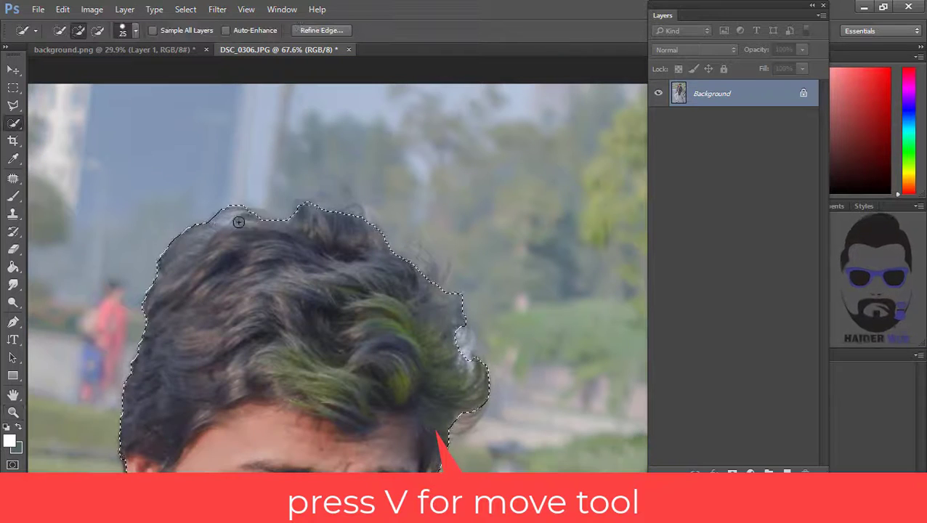
pyautogui.moveTo(238, 222)
pyautogui.mouseDown()
pyautogui.moveTo(307, 213)
pyautogui.moveTo(218, 110)
pyautogui.mouseUp()
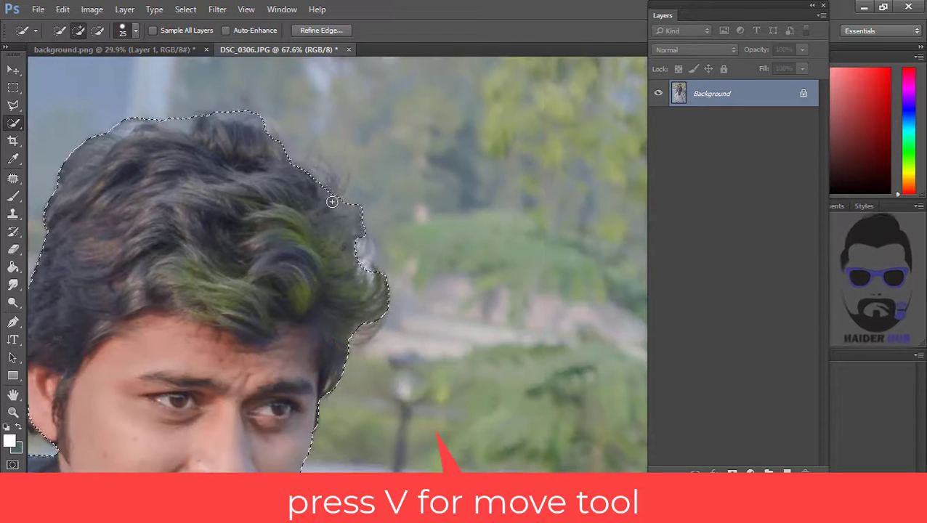
pyautogui.moveTo(337, 349)
pyautogui.mouseDown()
pyautogui.moveTo(344, 230)
pyautogui.moveTo(491, 236)
pyautogui.mouseUp()
pyautogui.click(371, 218)
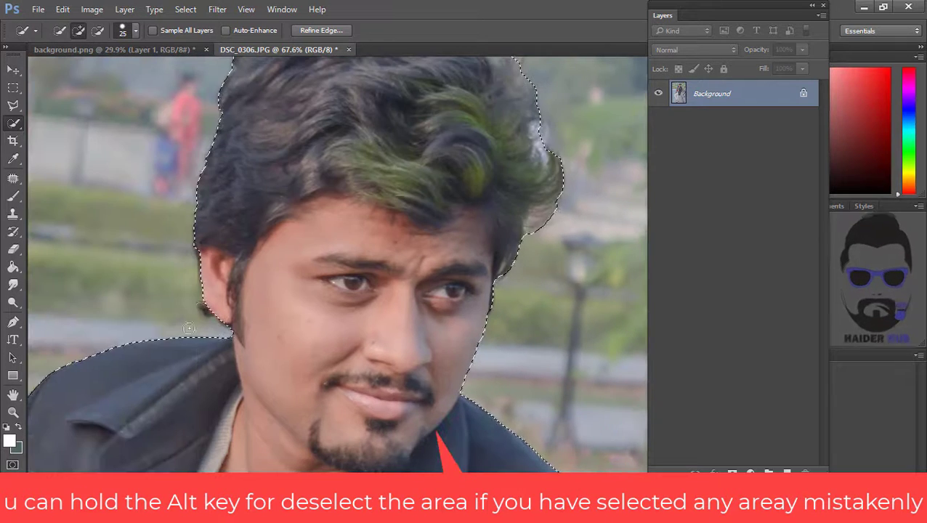
pyautogui.click(209, 308)
pyautogui.moveTo(256, 368); pyautogui.dragTo(261, 218)
# - Refine the Quick Selection along the man's trouser legs, adding the missed fabric areas
pyautogui.press('z')
pyautogui.moveTo(338, 334); pyautogui.dragTo(364, 192)
pyautogui.moveTo(236, 418); pyautogui.dragTo(272, 116)
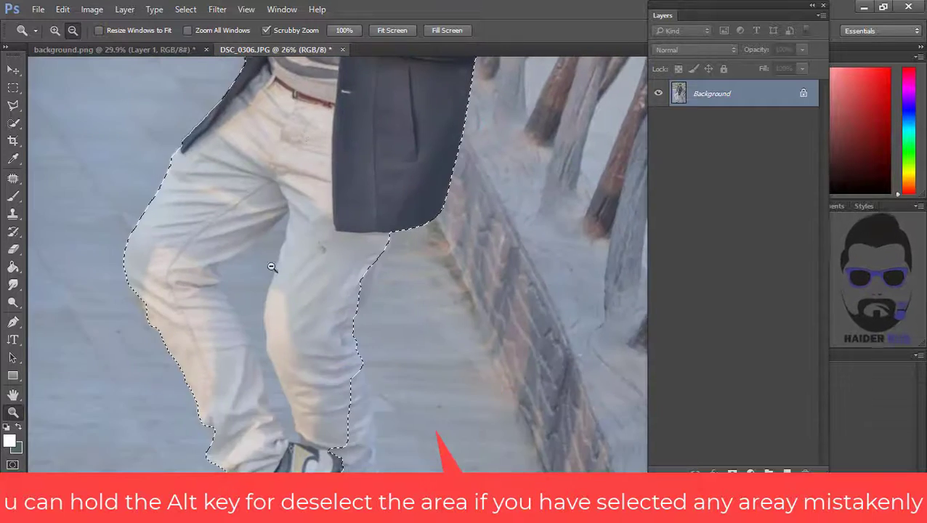
pyautogui.moveTo(276, 269); pyautogui.dragTo(327, 259)
pyautogui.press('w')
pyautogui.moveTo(285, 235); pyautogui.dragTo(281, 246)
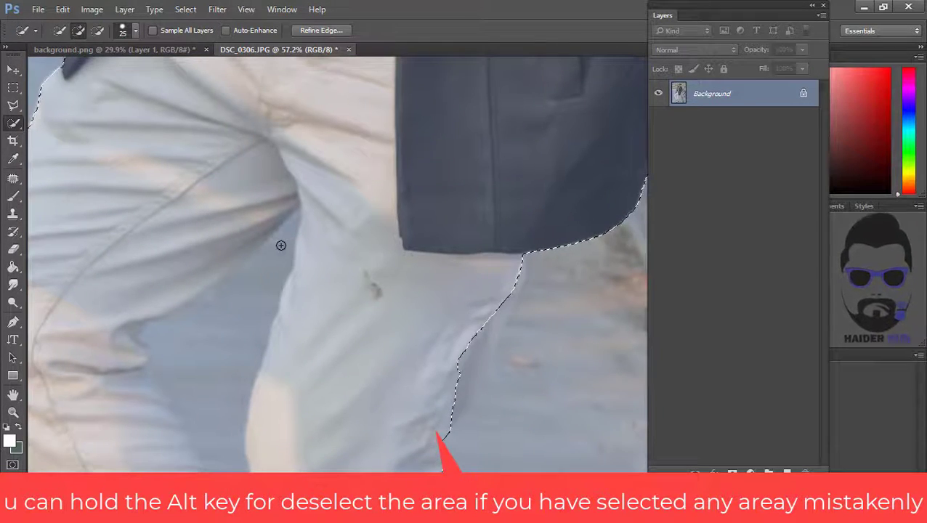
pyautogui.moveTo(266, 280)
pyautogui.mouseDown()
pyautogui.moveTo(189, 380)
pyautogui.moveTo(202, 394)
pyautogui.moveTo(211, 169)
pyautogui.mouseUp()
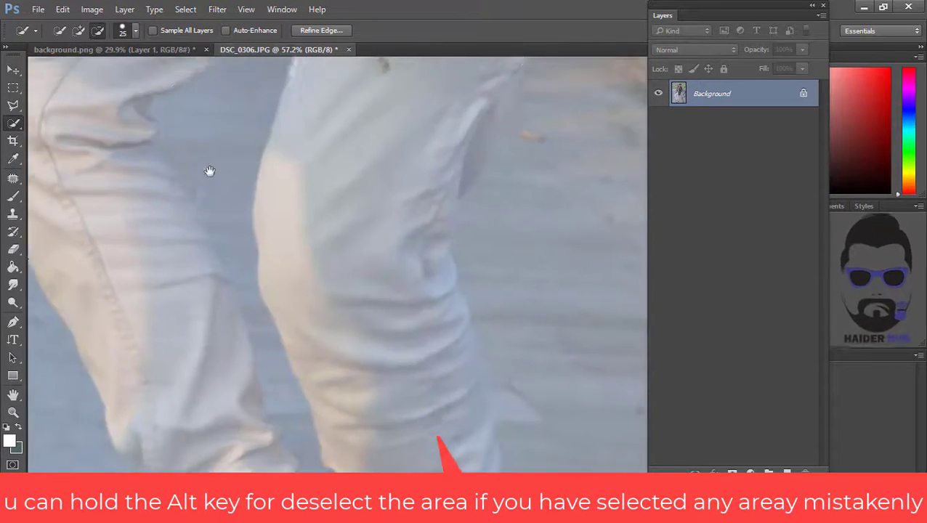
pyautogui.moveTo(346, 381); pyautogui.dragTo(296, 161)
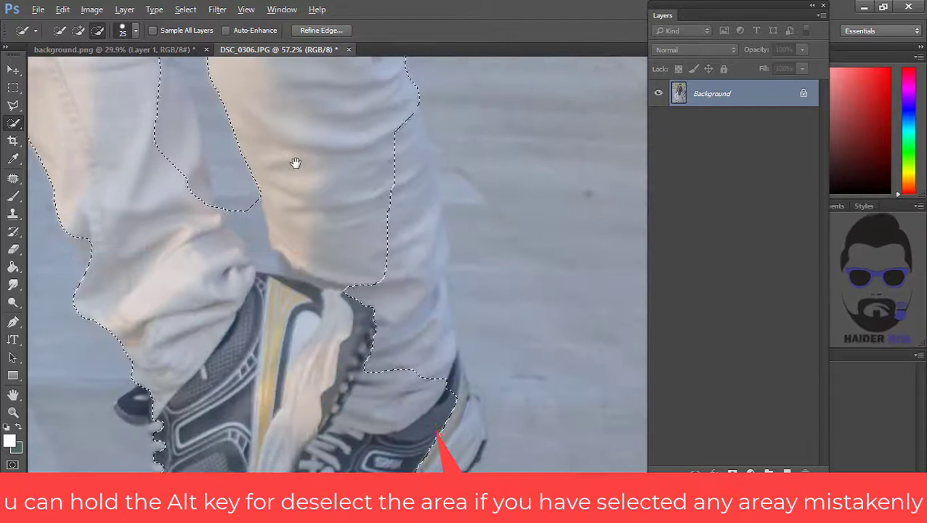
pyautogui.moveTo(252, 276)
pyautogui.mouseDown()
pyautogui.moveTo(201, 203)
pyautogui.moveTo(190, 155)
pyautogui.moveTo(187, 230)
pyautogui.mouseUp()
pyautogui.scroll(5, 186, 229)
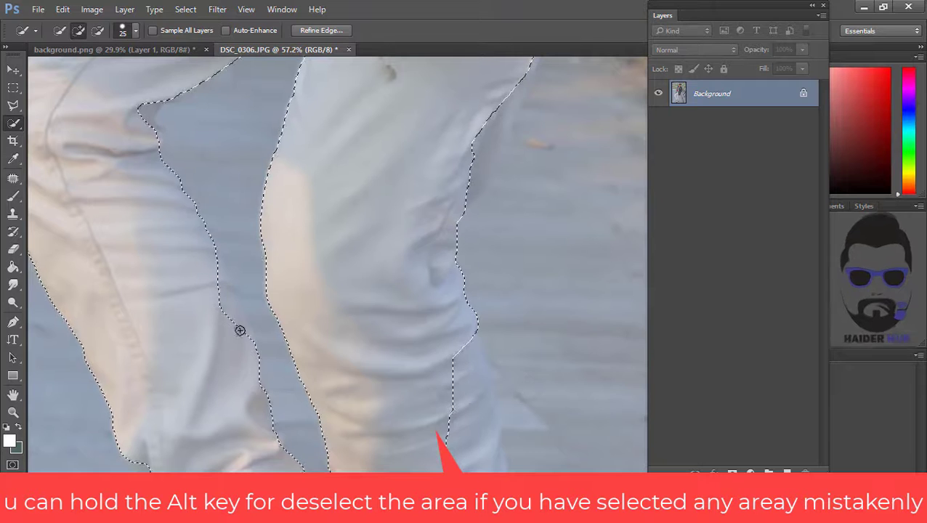
pyautogui.moveTo(222, 289); pyautogui.dragTo(225, 286)
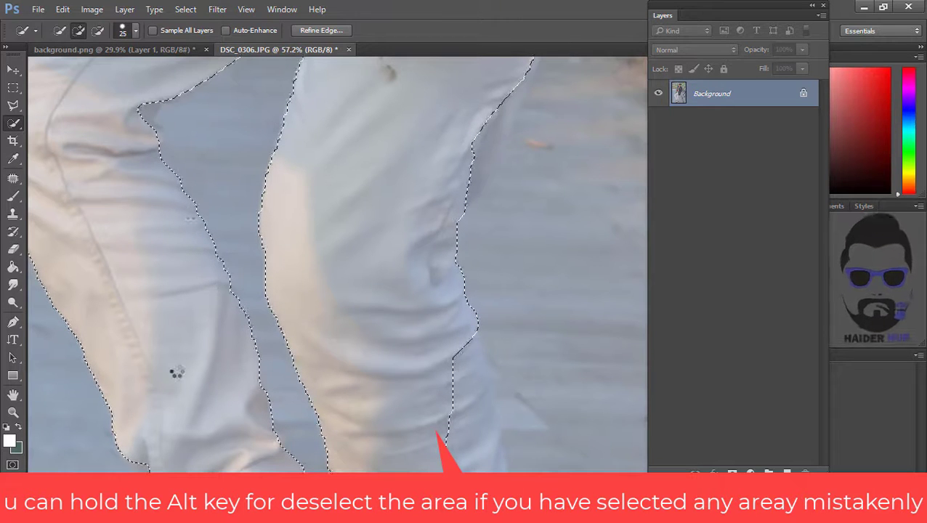
# - Correct the selection edges between the legs and below the jacket hem, removing stray ground
pyautogui.scroll(5, 178, 373)
pyautogui.moveTo(178, 373)
pyautogui.mouseDown()
pyautogui.moveTo(145, 288)
pyautogui.moveTo(157, 305)
pyautogui.moveTo(172, 291)
pyautogui.moveTo(168, 269)
pyautogui.moveTo(193, 269)
pyautogui.moveTo(193, 285)
pyautogui.moveTo(171, 292)
pyautogui.moveTo(199, 300)
pyautogui.moveTo(172, 279)
pyautogui.moveTo(156, 304)
pyautogui.mouseUp()
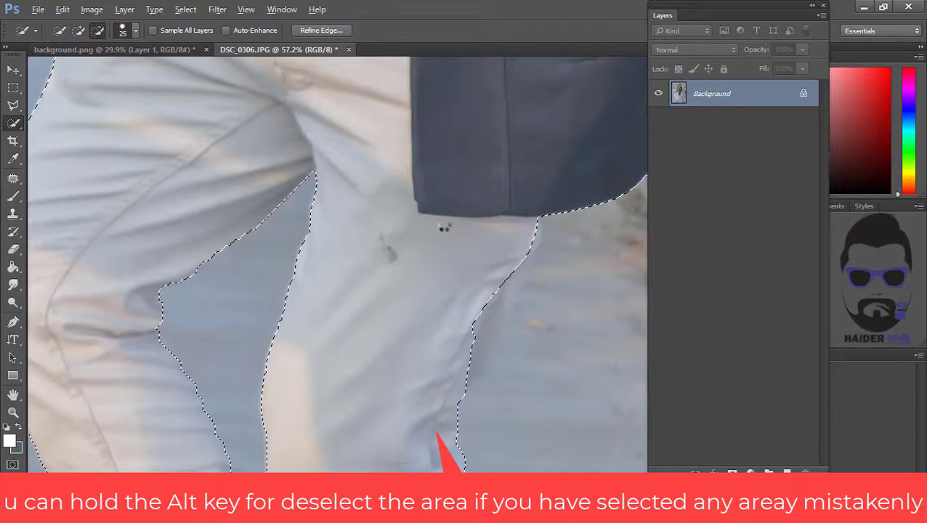
pyautogui.moveTo(437, 277); pyautogui.dragTo(296, 265)
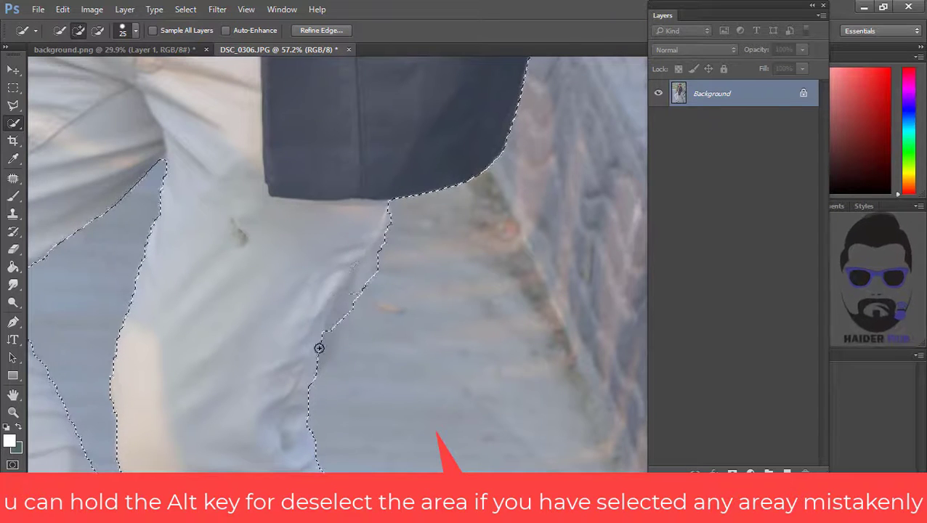
pyautogui.moveTo(306, 310)
pyautogui.mouseDown()
pyautogui.moveTo(396, 269)
pyautogui.moveTo(377, 275)
pyautogui.mouseUp()
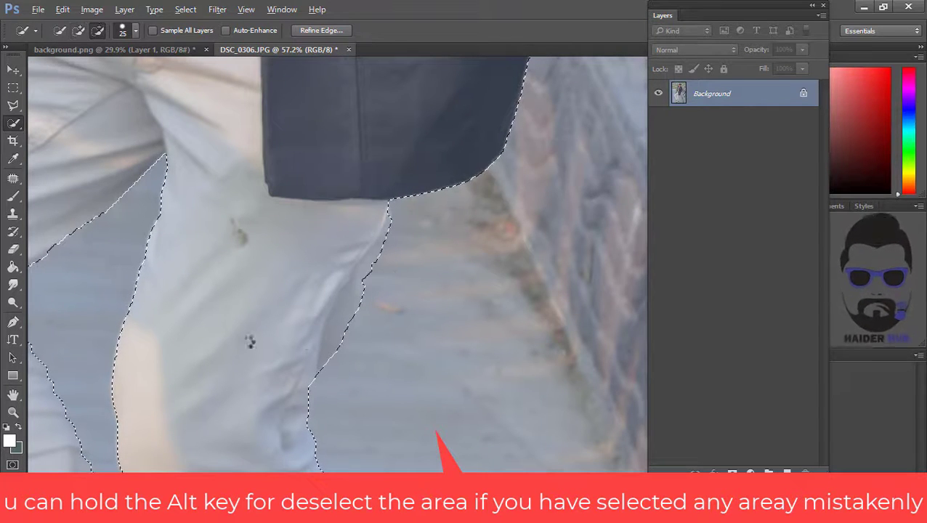
pyautogui.moveTo(194, 273); pyautogui.dragTo(403, 199)
pyautogui.click(216, 209)
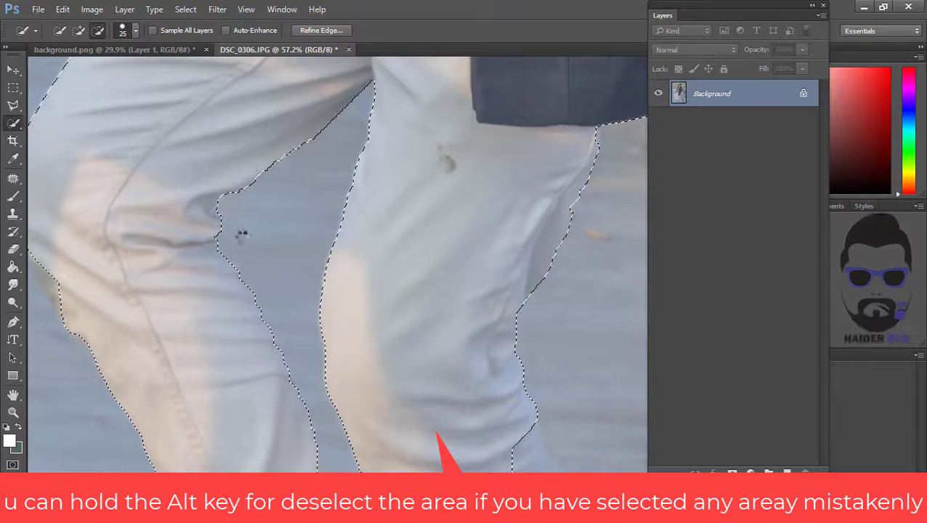
pyautogui.moveTo(143, 266); pyautogui.dragTo(319, 294)
pyautogui.moveTo(221, 292); pyautogui.dragTo(240, 335)
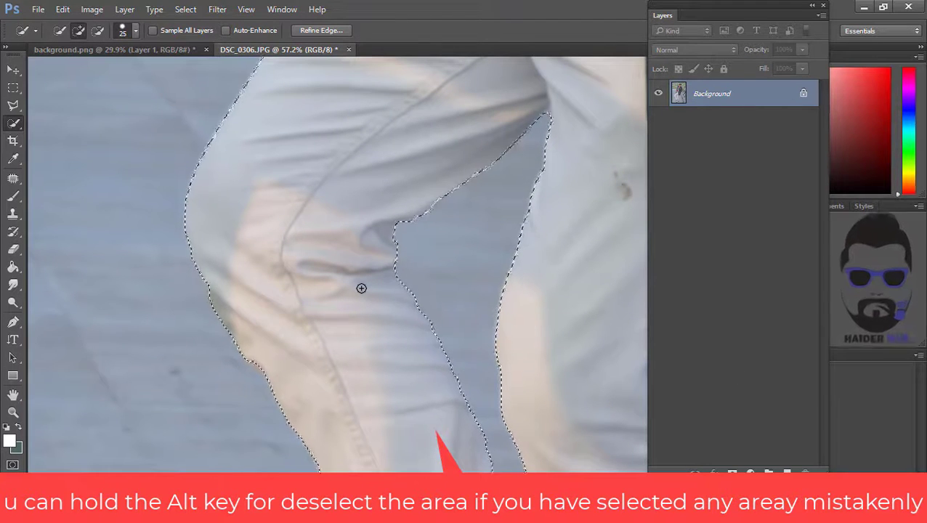
pyautogui.moveTo(347, 451); pyautogui.dragTo(178, 69)
pyautogui.moveTo(326, 417); pyautogui.dragTo(270, 237)
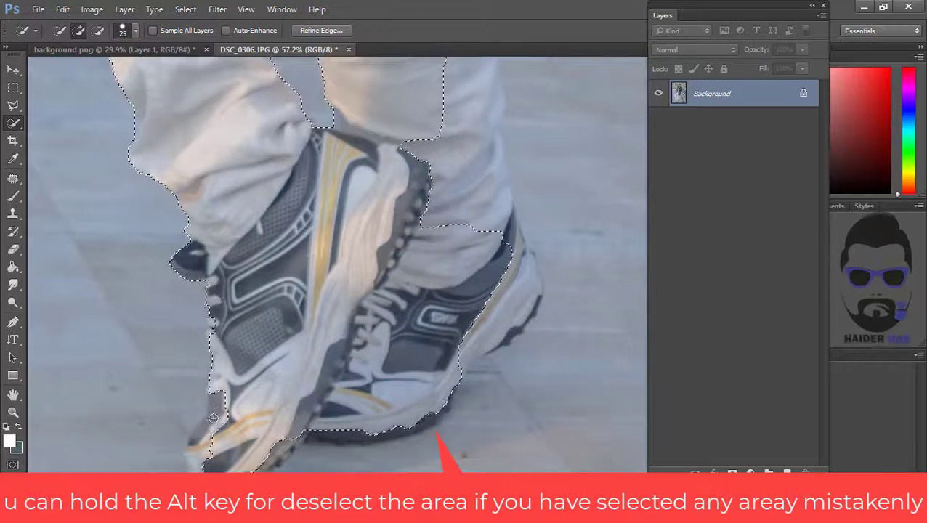
# - Refine the selection around both shoes and the lower trouser hems
pyautogui.scroll(-3, 222, 349)
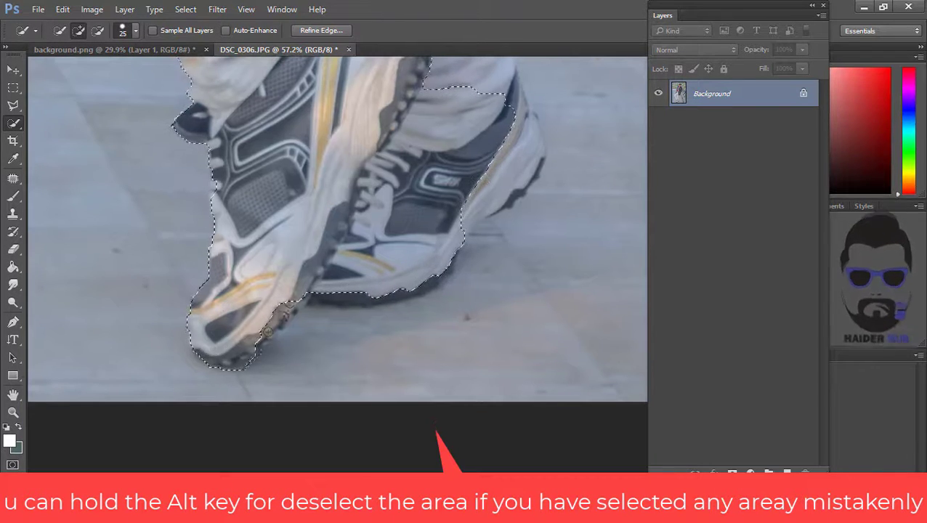
pyautogui.moveTo(268, 332); pyautogui.dragTo(293, 299)
pyautogui.moveTo(317, 378); pyautogui.dragTo(210, 408)
pyautogui.moveTo(143, 389); pyautogui.dragTo(132, 398)
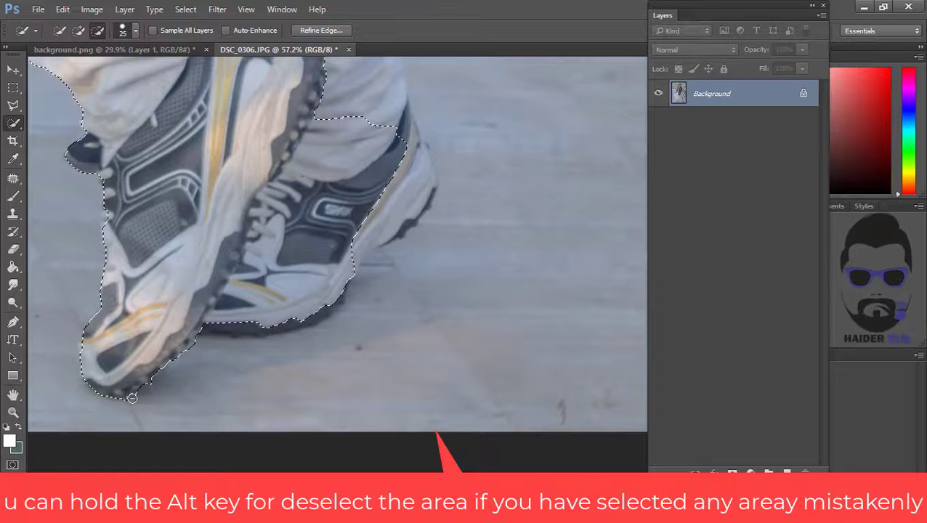
pyautogui.moveTo(259, 297); pyautogui.dragTo(195, 308)
pyautogui.moveTo(151, 338)
pyautogui.mouseDown()
pyautogui.moveTo(244, 332)
pyautogui.moveTo(278, 305)
pyautogui.mouseUp()
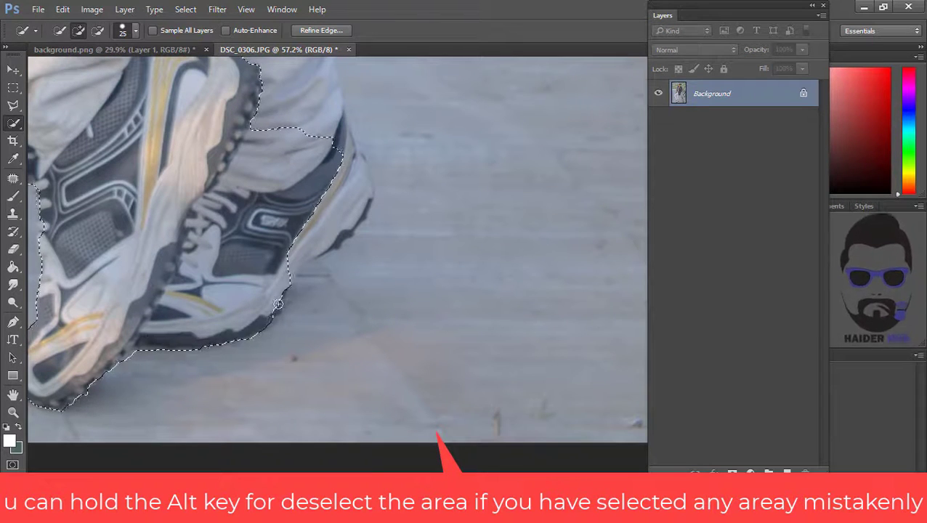
pyautogui.moveTo(151, 359); pyautogui.dragTo(133, 355)
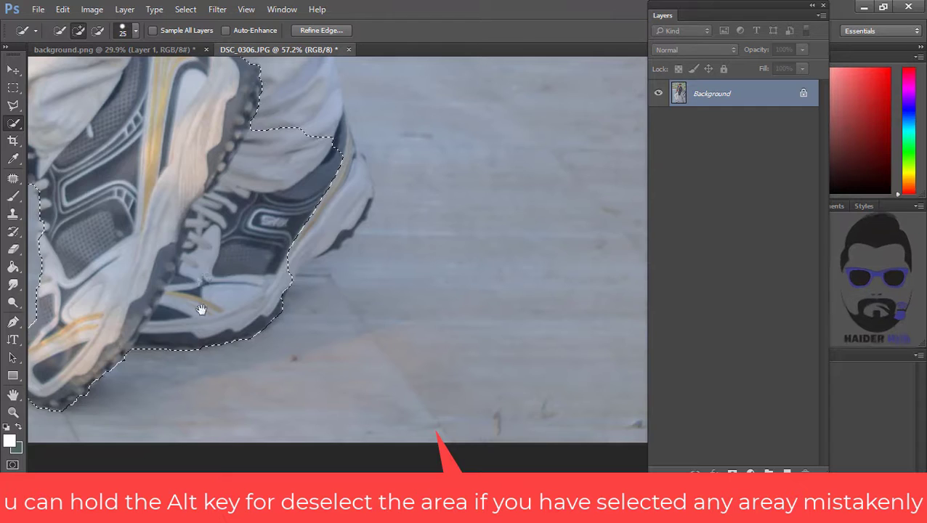
pyautogui.moveTo(201, 309); pyautogui.dragTo(60, 433)
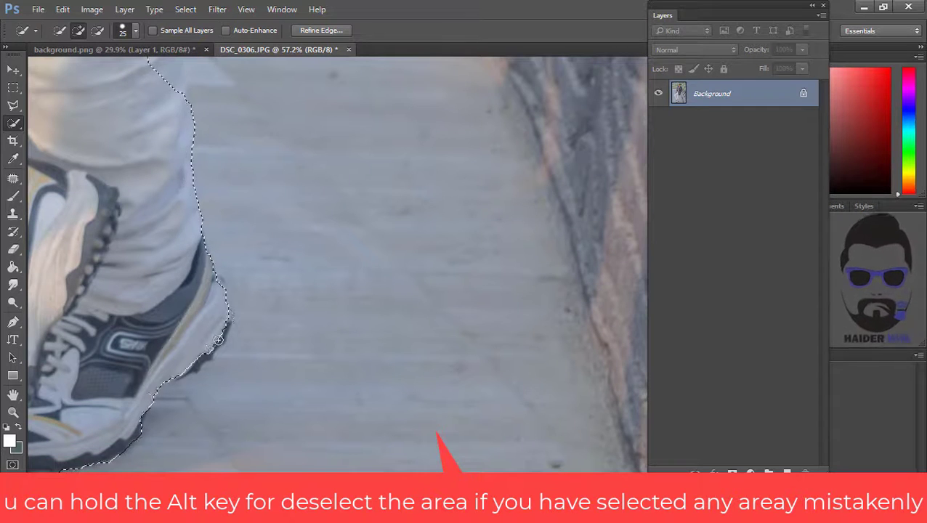
pyautogui.moveTo(187, 370); pyautogui.dragTo(148, 385)
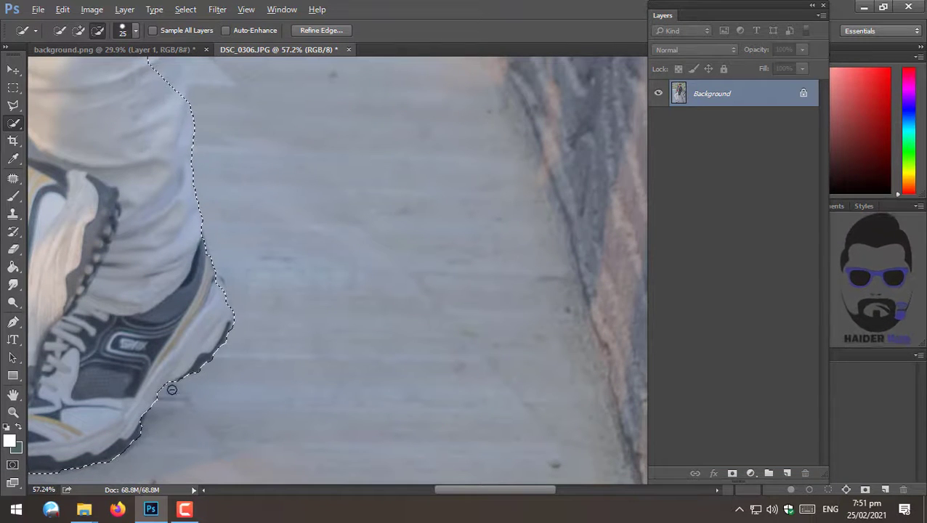
pyautogui.moveTo(229, 311); pyautogui.dragTo(242, 290)
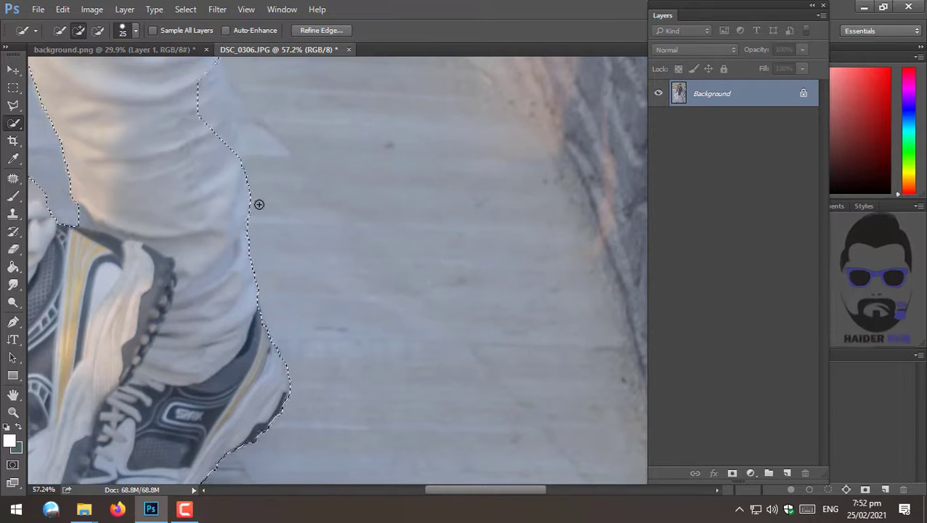
pyautogui.moveTo(259, 205); pyautogui.dragTo(325, 426)
pyautogui.moveTo(269, 273); pyautogui.dragTo(315, 311)
pyautogui.moveTo(334, 391); pyautogui.dragTo(326, 359)
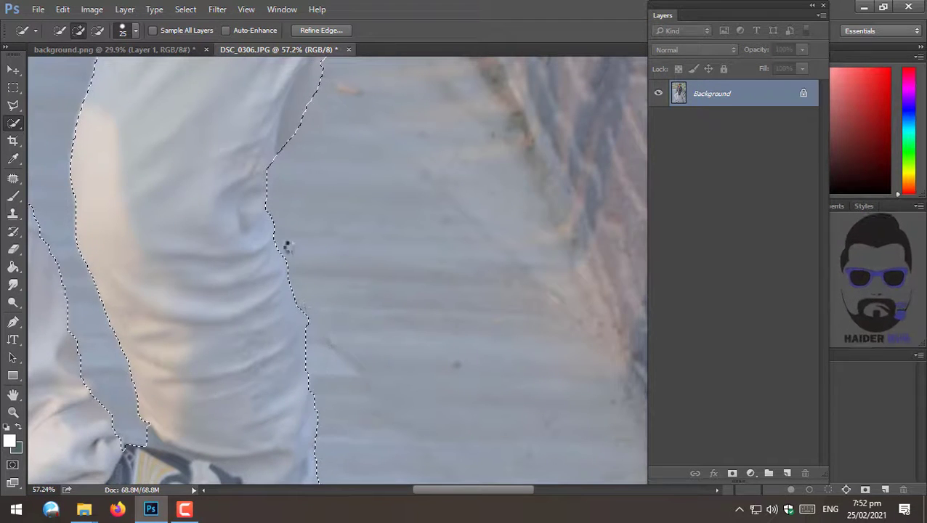
pyautogui.moveTo(279, 196)
pyautogui.mouseDown()
pyautogui.moveTo(263, 250)
pyautogui.moveTo(348, 508)
pyautogui.mouseUp()
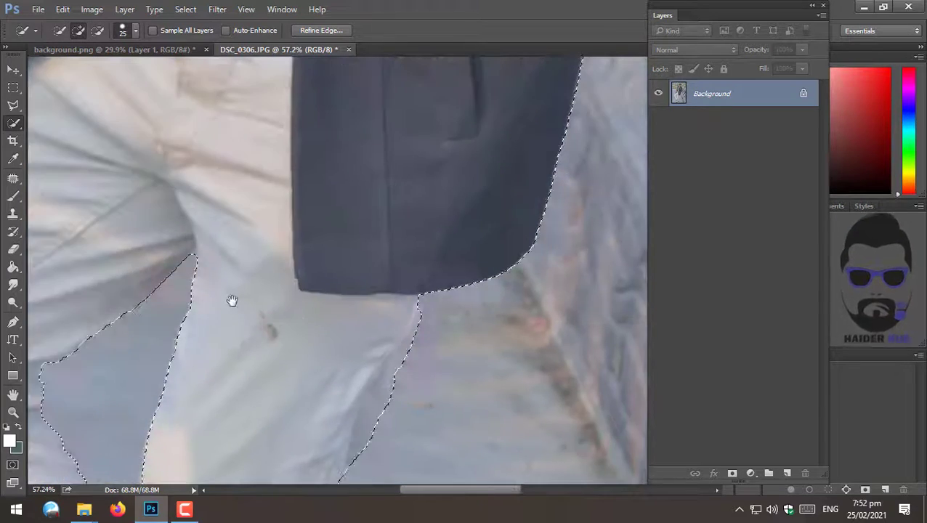
# - Add a layer mask from the selection to cut the man out of his photo's background
pyautogui.hotkey('alt', 'space')
pyautogui.moveTo(244, 219); pyautogui.dragTo(149, 219)
pyautogui.moveTo(261, 112); pyautogui.dragTo(274, 410)
pyautogui.moveTo(345, 252)
pyautogui.mouseDown()
pyautogui.moveTo(395, 253)
pyautogui.moveTo(412, 271)
pyautogui.mouseUp()
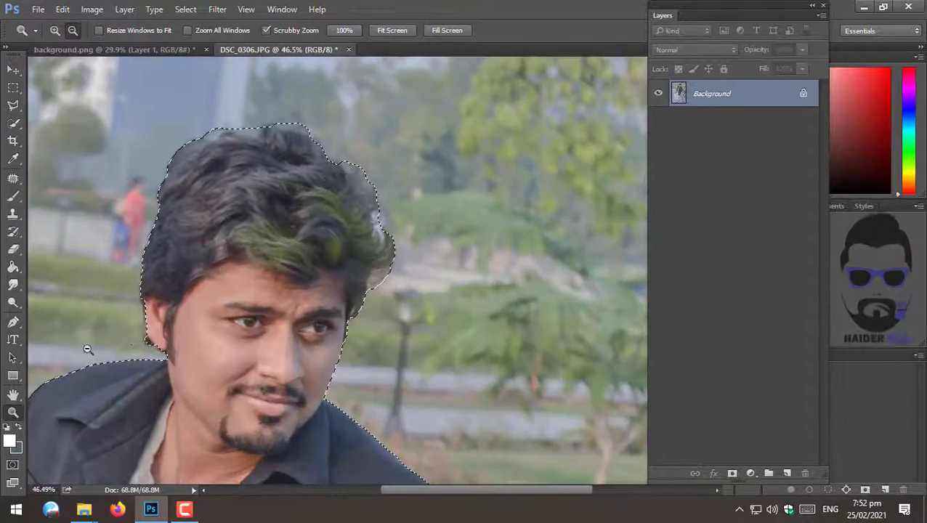
pyautogui.moveTo(135, 322); pyautogui.dragTo(163, 290)
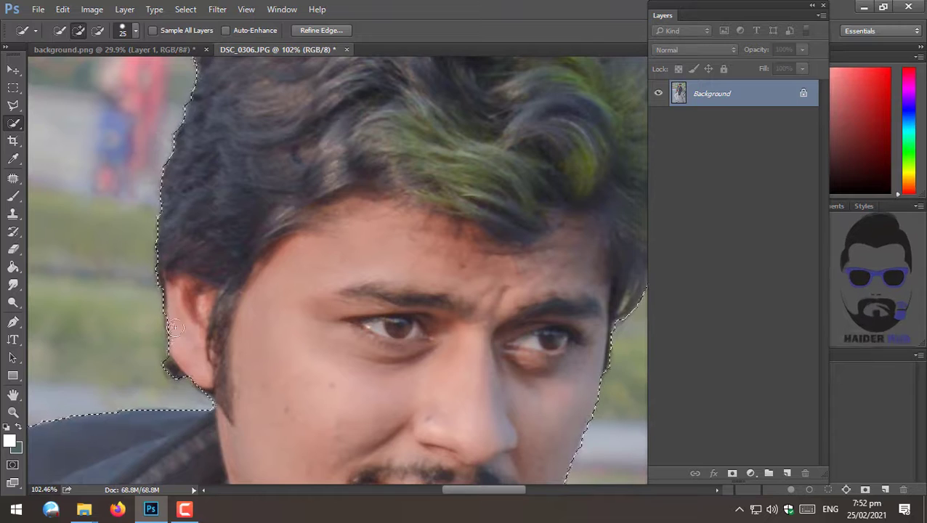
pyautogui.hotkey('alt', 'space')
pyautogui.moveTo(378, 211); pyautogui.dragTo(290, 218)
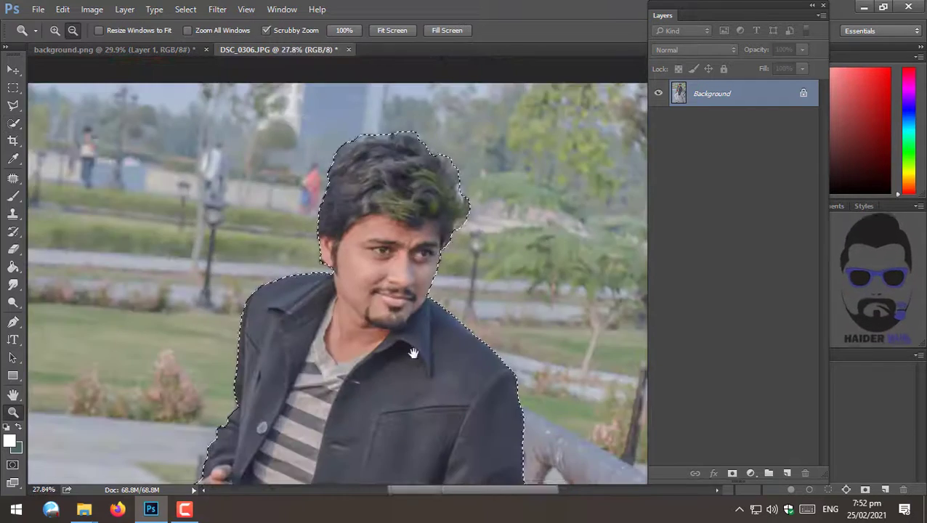
pyautogui.moveTo(412, 352); pyautogui.dragTo(327, 77)
pyautogui.click(732, 473)
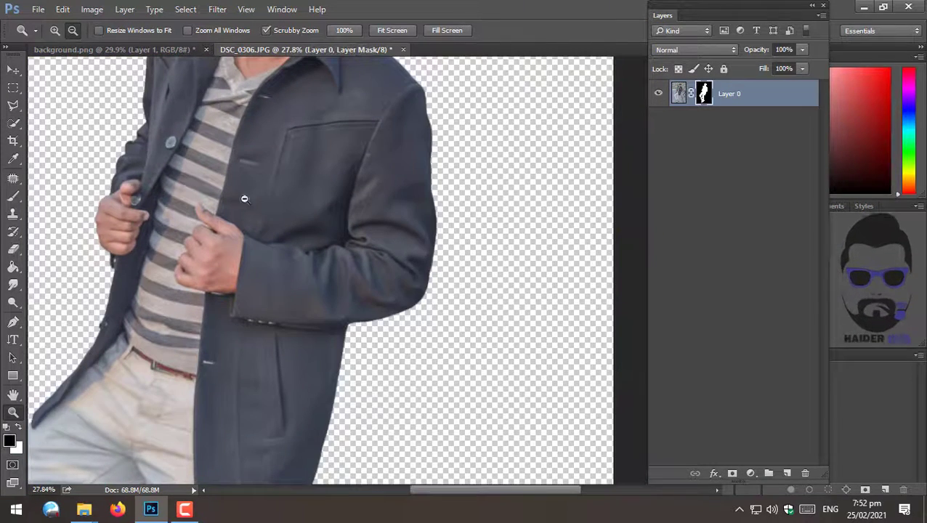
# - Move the masked man into the background.png document and place his layer at the top of the stack
pyautogui.moveTo(192, 190); pyautogui.dragTo(312, 402)
pyautogui.press('v')
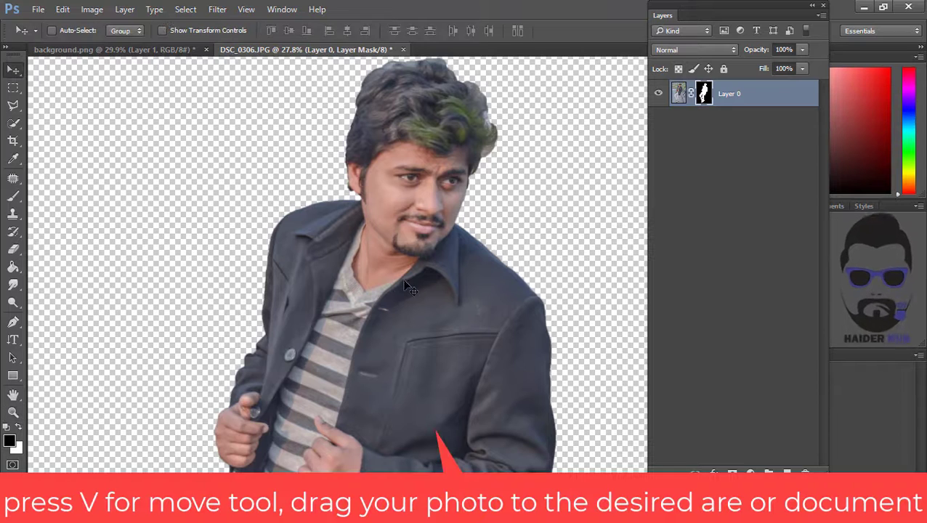
pyautogui.moveTo(366, 247); pyautogui.dragTo(361, 197)
pyautogui.press('x')
pyautogui.moveTo(749, 109); pyautogui.dragTo(743, 87)
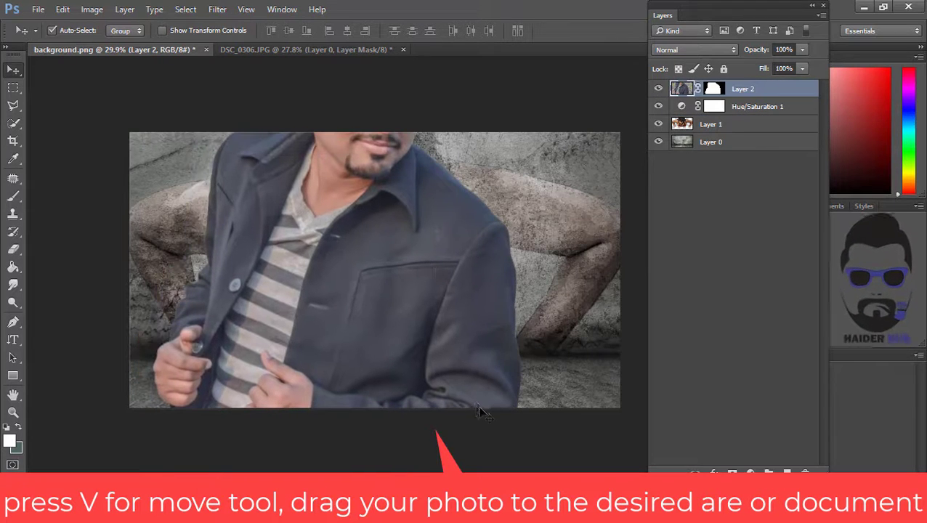
# - Free-transform the man down to about 22% and position him standing at the right of the wall
pyautogui.hotkey('ctrl', 't')
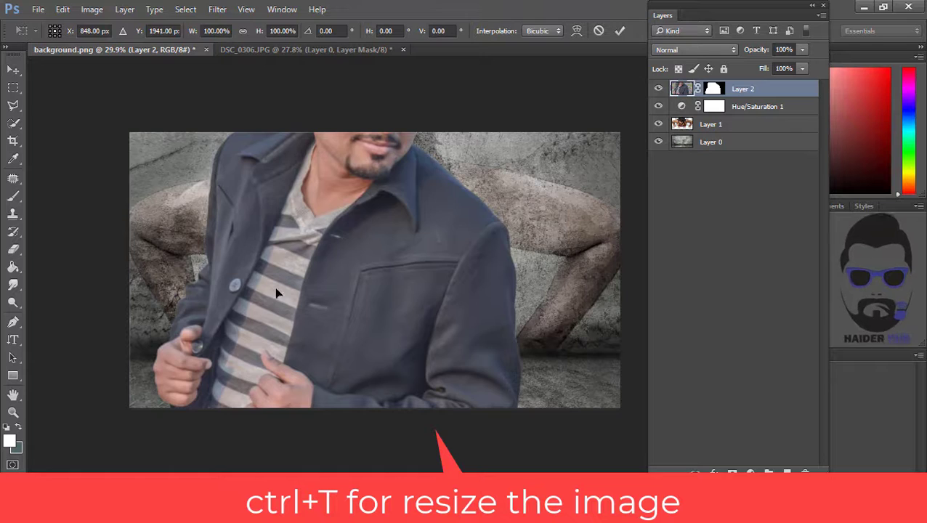
pyautogui.moveTo(276, 293); pyautogui.dragTo(319, 309)
pyautogui.moveTo(220, 247); pyautogui.dragTo(326, 322)
pyautogui.moveTo(401, 415); pyautogui.dragTo(484, 178)
pyautogui.moveTo(354, 123); pyautogui.dragTo(391, 176)
pyautogui.moveTo(490, 304); pyautogui.dragTo(505, 252)
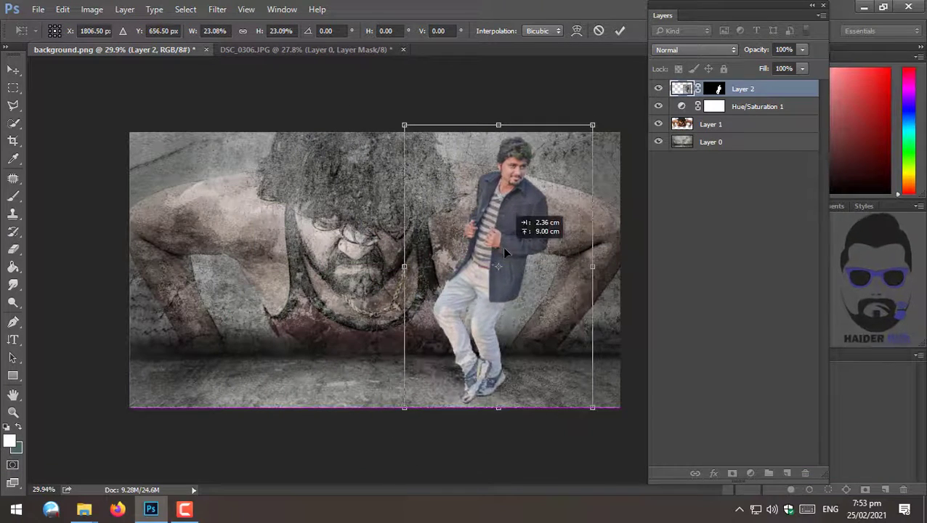
pyautogui.moveTo(404, 125); pyautogui.dragTo(413, 141)
pyautogui.moveTo(512, 274); pyautogui.dragTo(485, 302)
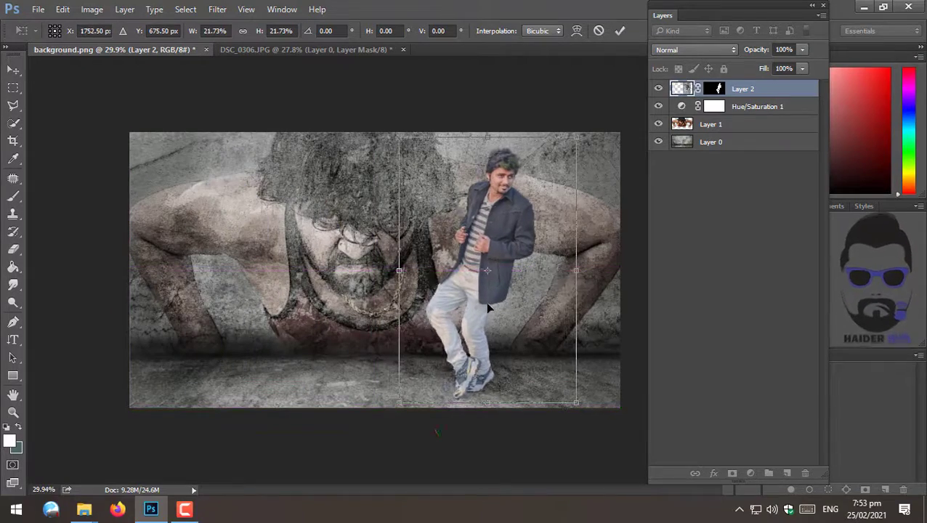
pyautogui.doubleClick(486, 302)
# - Close DSC_0306.JPG without saving changes
pyautogui.press('z')
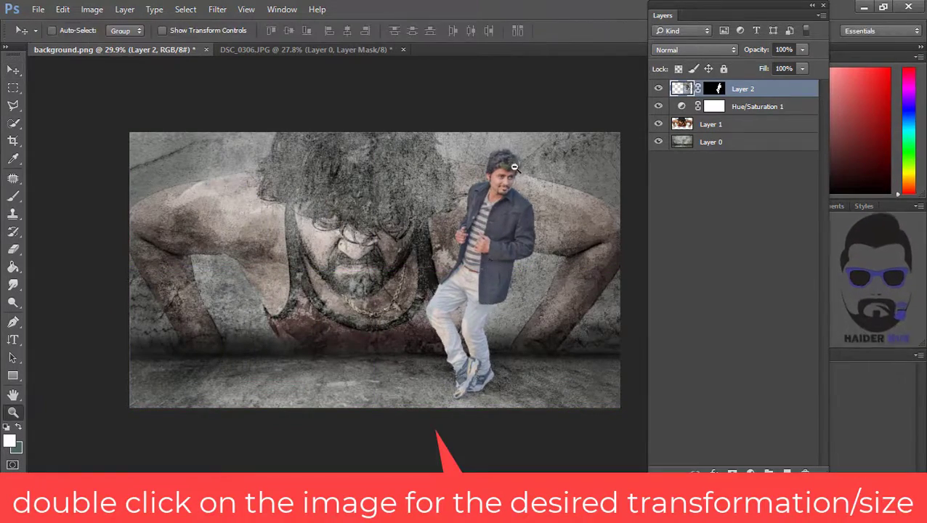
pyautogui.moveTo(510, 170); pyautogui.dragTo(545, 179)
pyautogui.moveTo(490, 199); pyautogui.dragTo(319, 227)
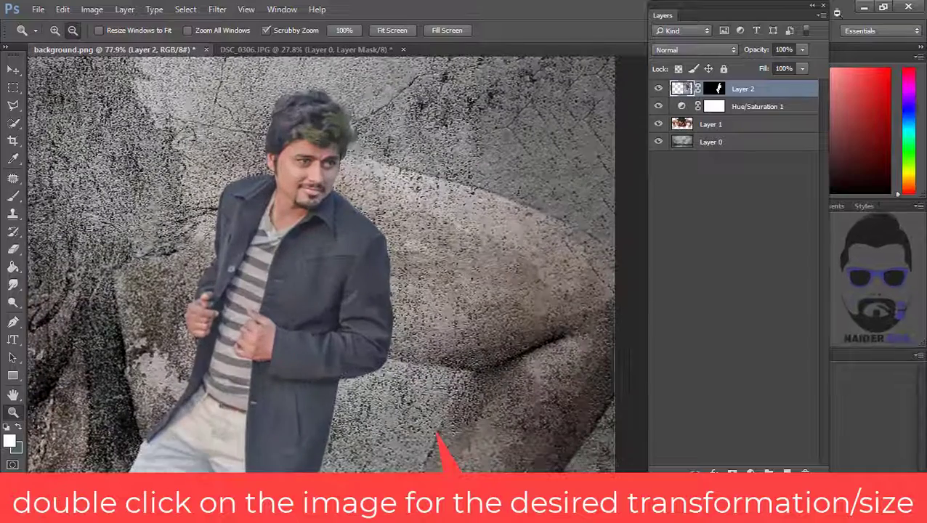
pyautogui.click(404, 49)
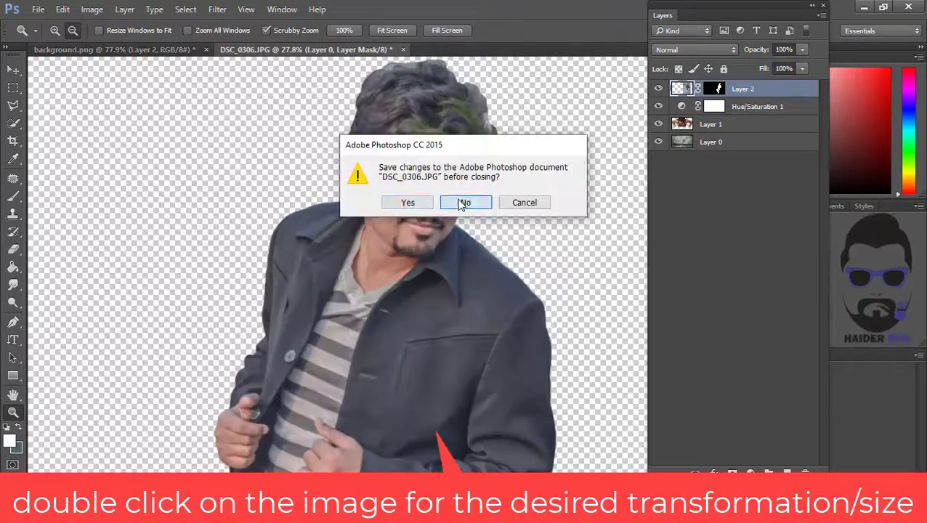
pyautogui.click(465, 203)
# - Apply Brightness/Contrast to the man's layer with Contrast set to 56
pyautogui.moveTo(294, 292); pyautogui.dragTo(265, 309)
pyautogui.moveTo(303, 368); pyautogui.dragTo(324, 327)
pyautogui.click(91, 9)
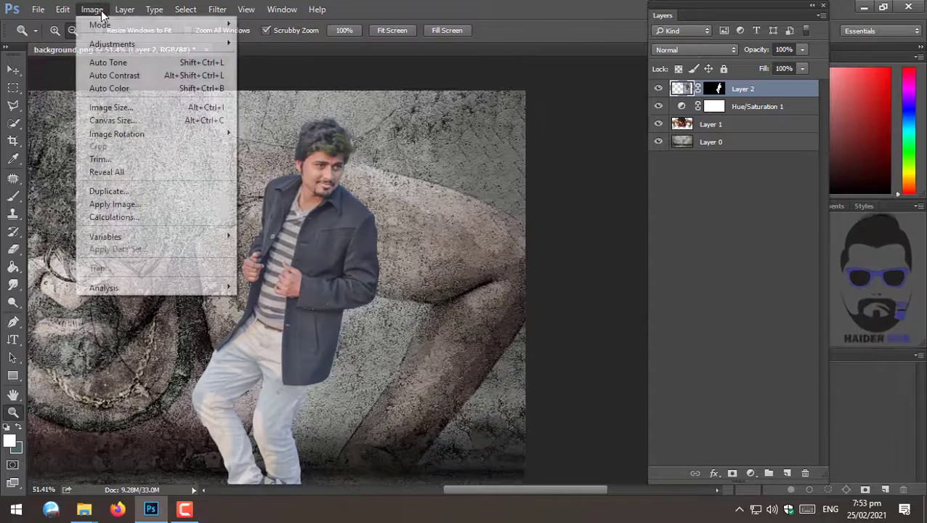
pyautogui.moveTo(109, 43)
pyautogui.click(255, 48)
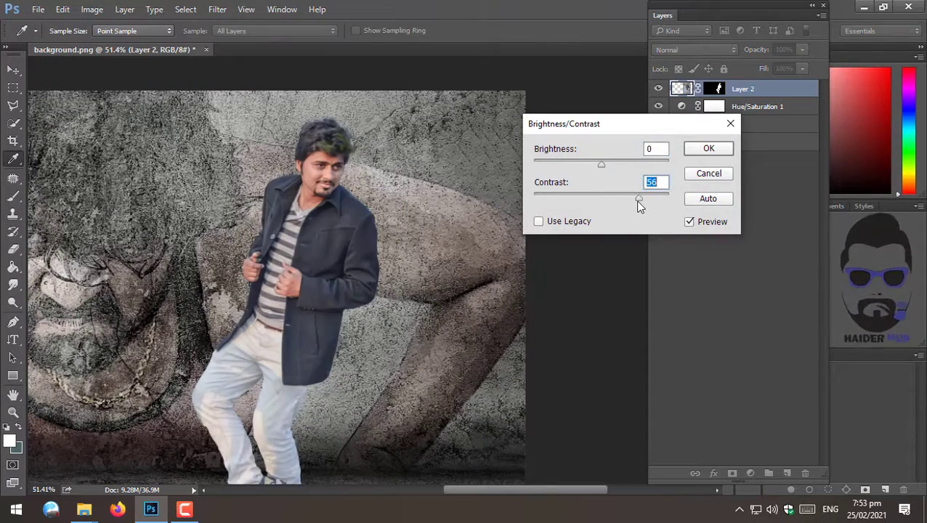
pyautogui.click(704, 152)
# - Open Refine Mask on the man's layer mask and set the refine brush size to 10
pyautogui.press('z')
pyautogui.moveTo(368, 257); pyautogui.dragTo(418, 237)
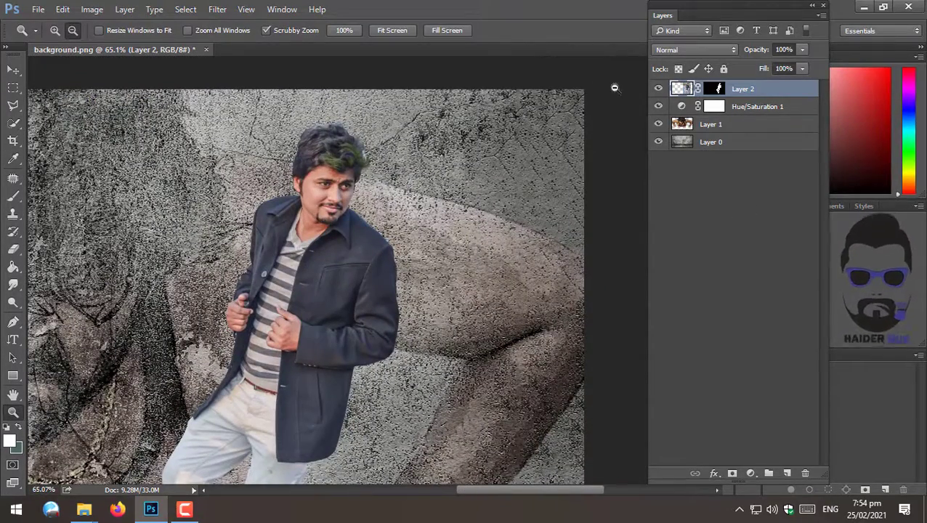
pyautogui.rightClick(716, 89)
pyautogui.click(759, 198)
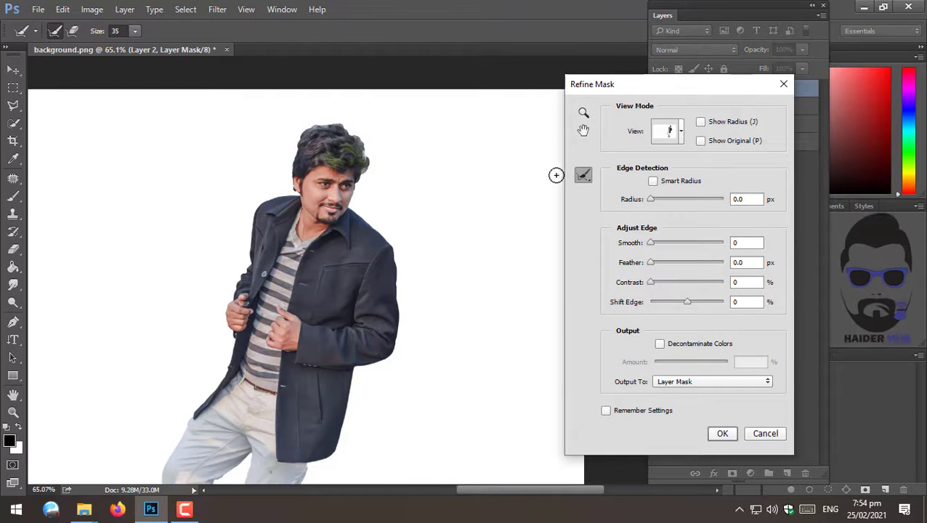
pyautogui.click(134, 32)
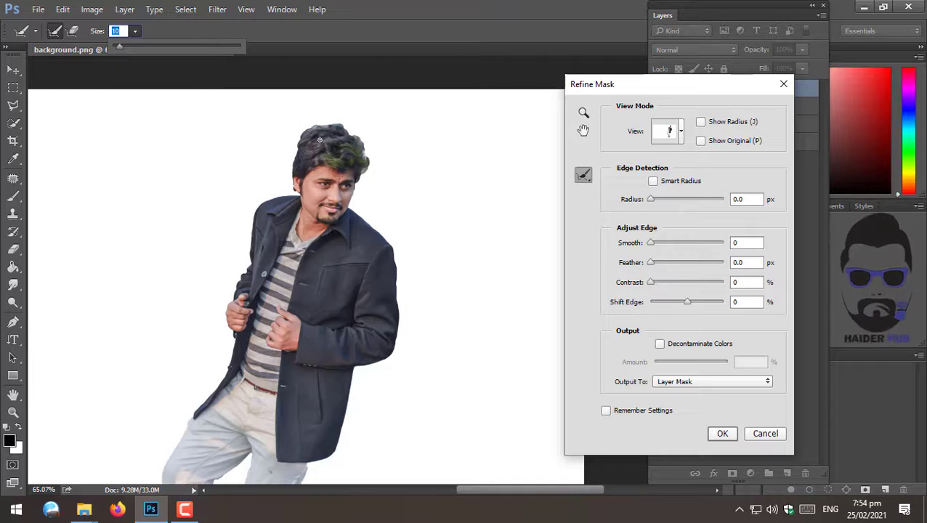
pyautogui.moveTo(300, 142); pyautogui.dragTo(330, 125)
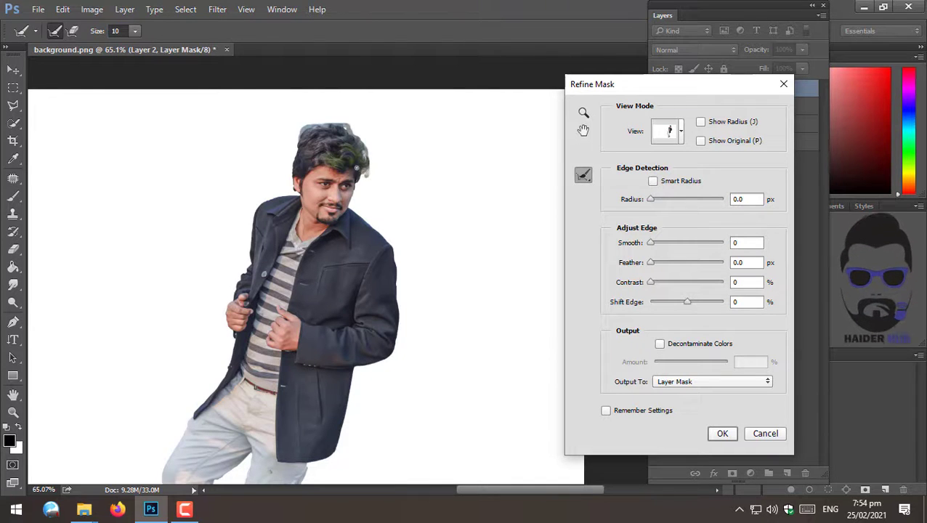
# - Brush the refine tool along the edges of the man's hair to improve the mask
pyautogui.hotkey('ctrl', 'space')
pyautogui.moveTo(372, 148)
pyautogui.mouseDown()
pyautogui.moveTo(427, 186)
pyautogui.moveTo(459, 248)
pyautogui.mouseUp()
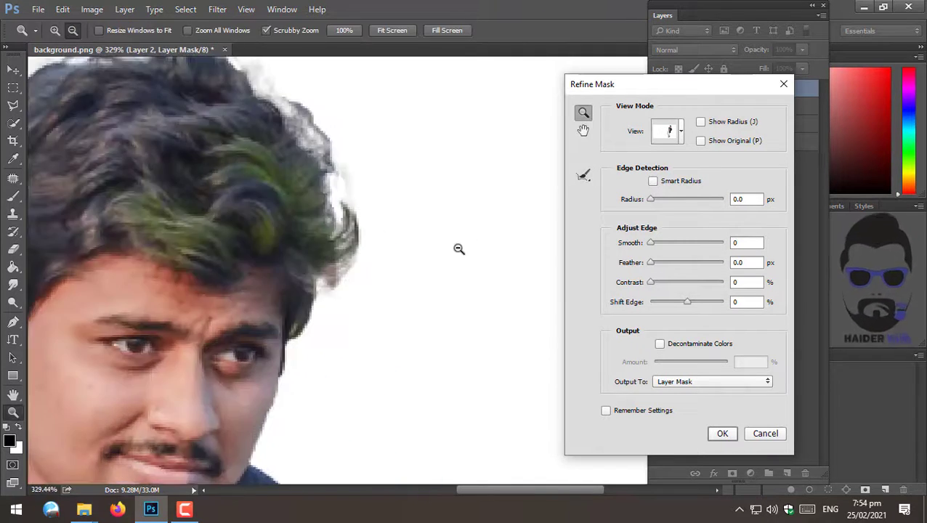
pyautogui.moveTo(291, 375); pyautogui.dragTo(294, 326)
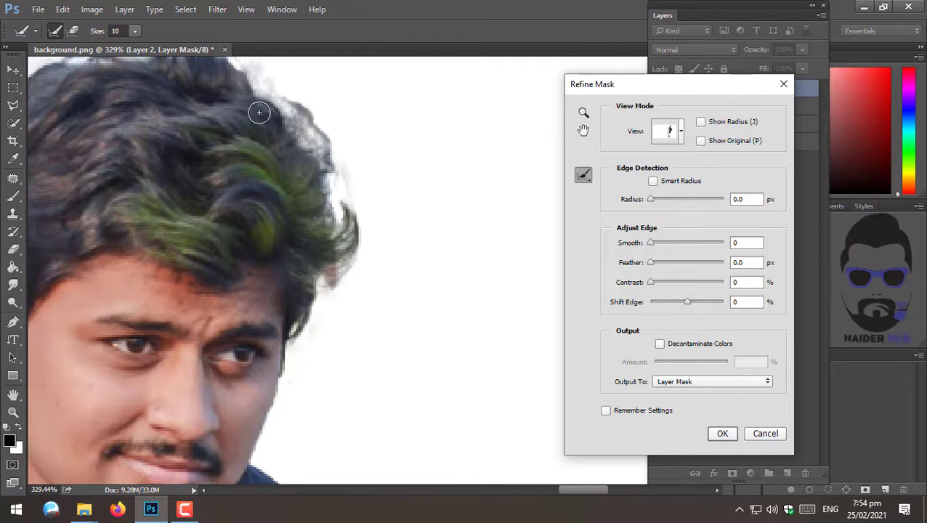
pyautogui.press('space')
pyautogui.moveTo(259, 207); pyautogui.dragTo(451, 408)
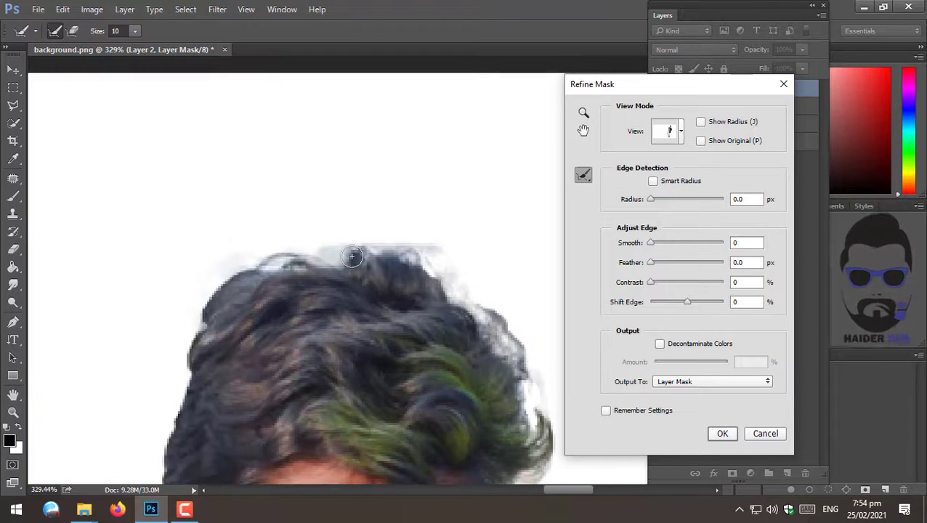
pyautogui.press('space')
pyautogui.moveTo(232, 385); pyautogui.dragTo(241, 223)
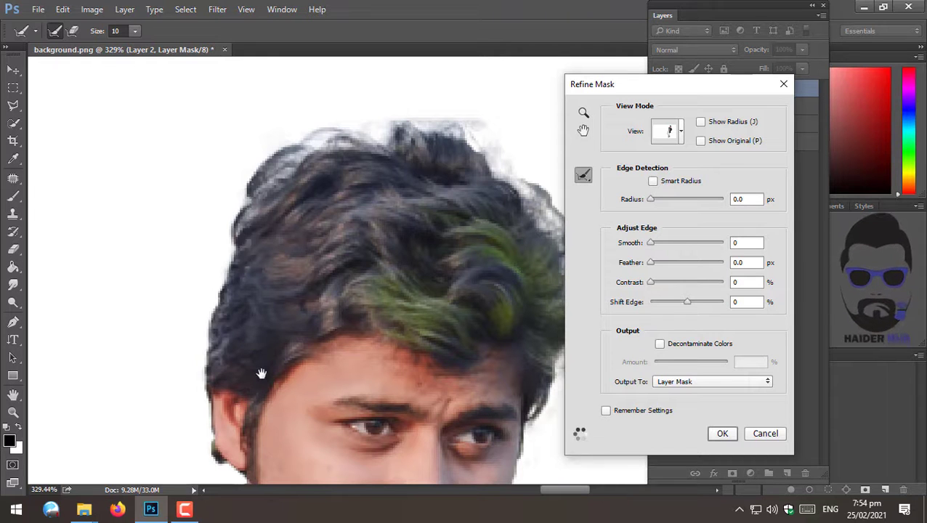
pyautogui.moveTo(242, 415); pyautogui.dragTo(227, 291)
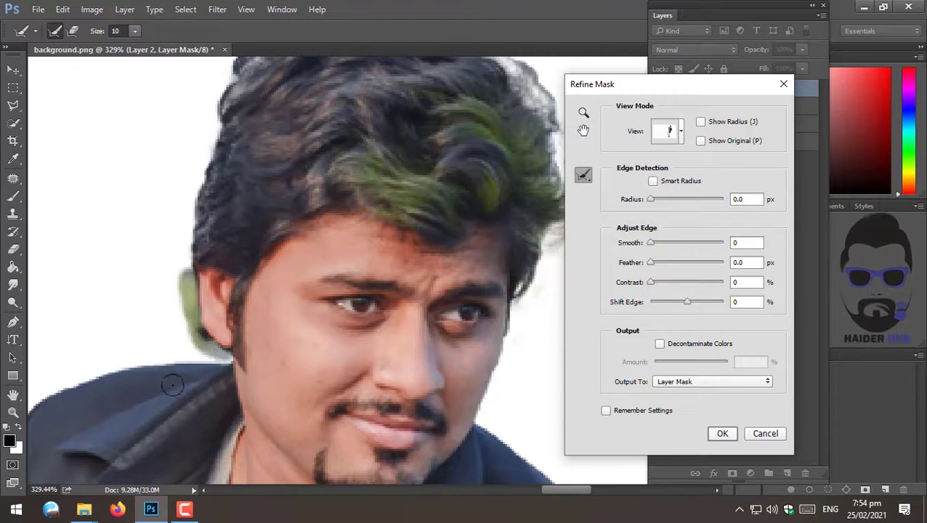
# - Brush the refine tool along the edges of the jacket, trousers and shoes
pyautogui.scroll(-10, 172, 385)
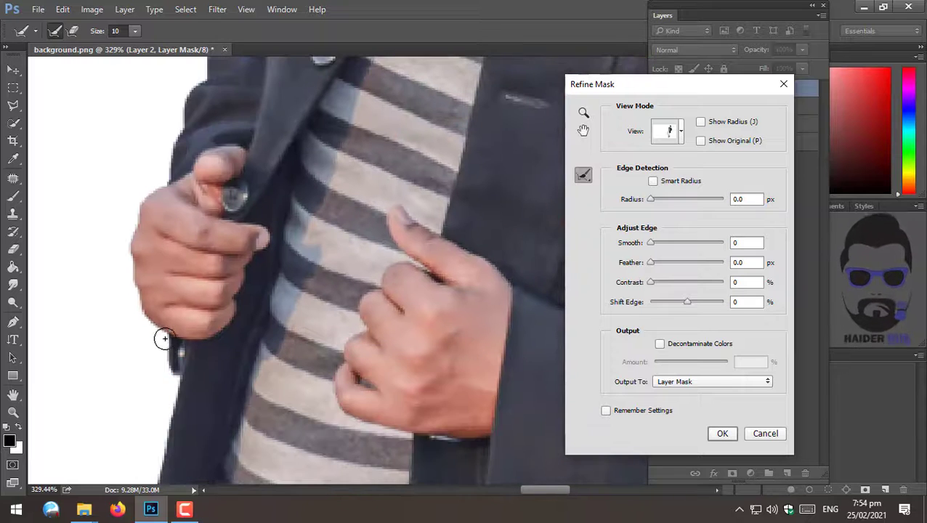
pyautogui.scroll(-5, 290, 147)
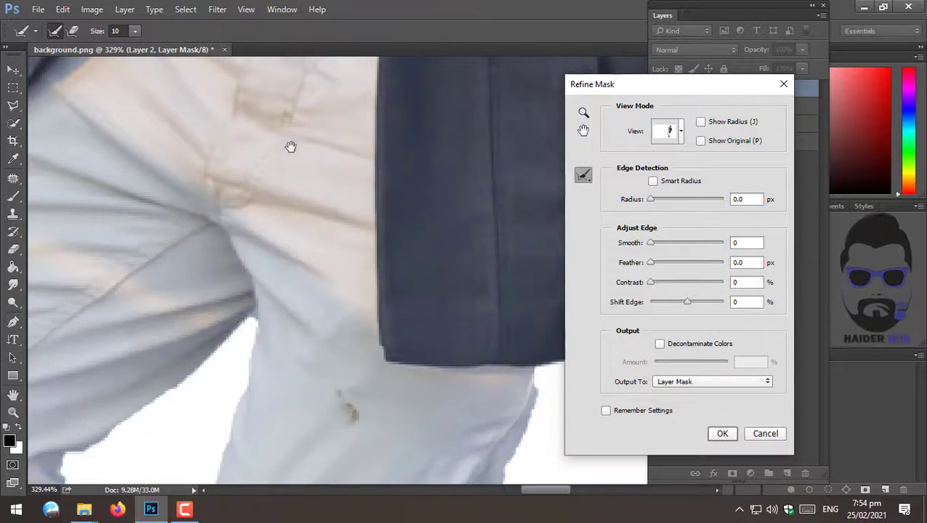
pyautogui.moveTo(180, 379); pyautogui.dragTo(294, 237)
pyautogui.moveTo(192, 314); pyautogui.dragTo(161, 321)
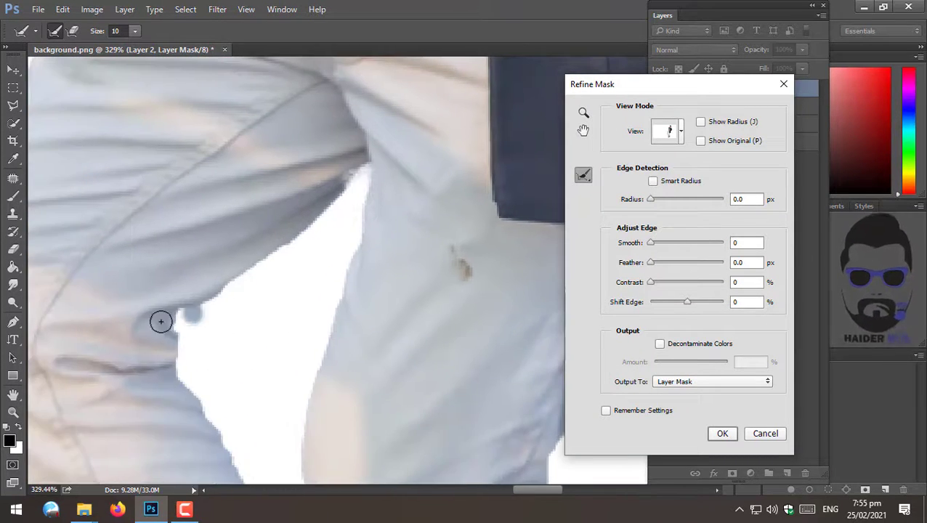
pyautogui.moveTo(282, 443); pyautogui.dragTo(272, 109)
pyautogui.moveTo(350, 338); pyautogui.dragTo(271, 124)
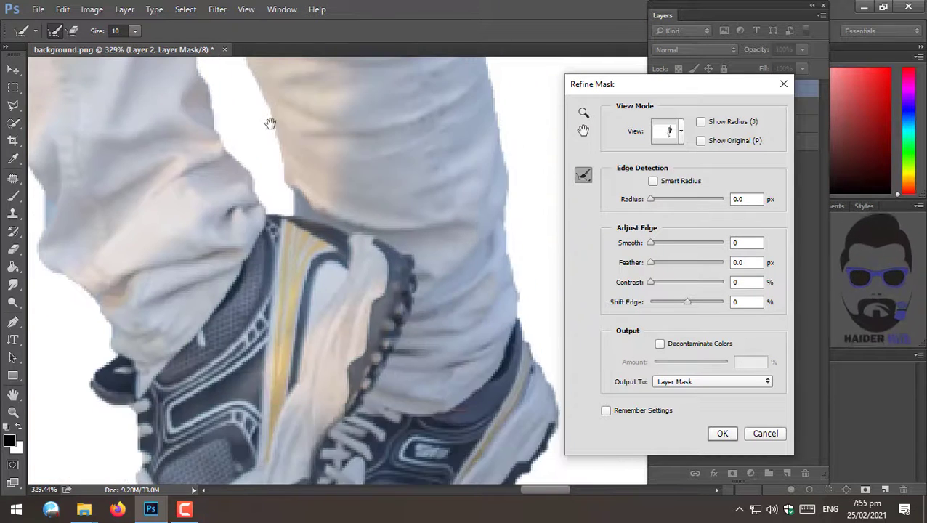
pyautogui.moveTo(444, 456)
pyautogui.mouseDown()
pyautogui.moveTo(346, 223)
pyautogui.moveTo(335, 248)
pyautogui.mouseUp()
pyautogui.moveTo(264, 443); pyautogui.dragTo(269, 381)
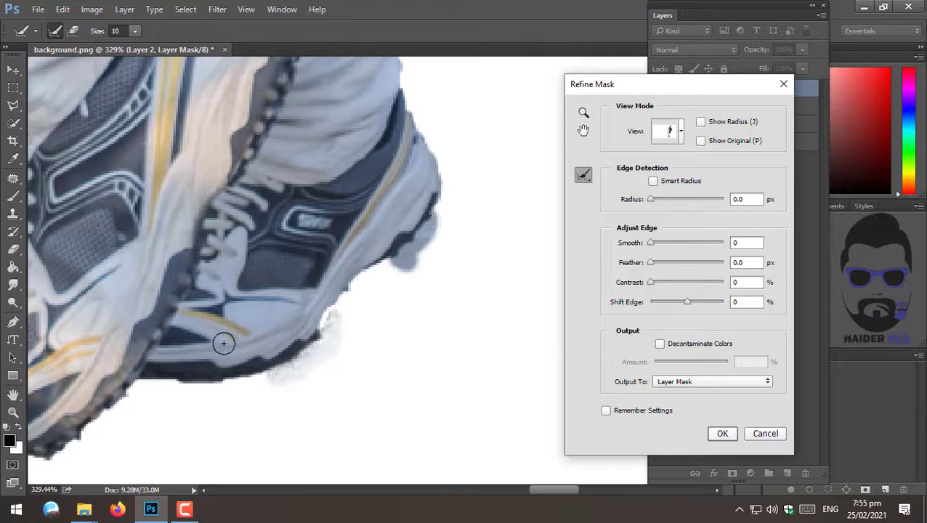
pyautogui.moveTo(132, 405); pyautogui.dragTo(260, 329)
pyautogui.moveTo(182, 379)
pyautogui.mouseDown()
pyautogui.moveTo(222, 363)
pyautogui.moveTo(266, 311)
pyautogui.mouseUp()
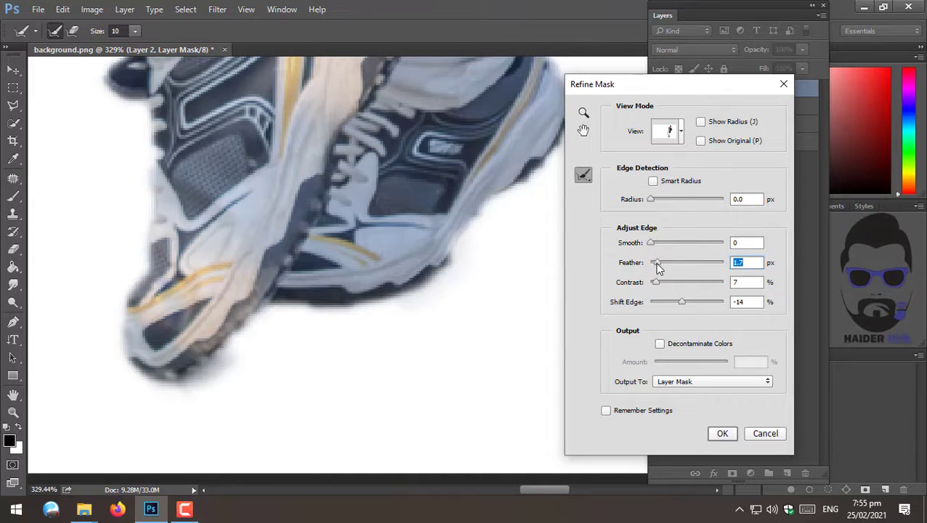
# - Set Smooth 10, Feather 0.7 px, Contrast 7% and a negative Shift Edge, then apply the refined mask
pyautogui.moveTo(651, 242); pyautogui.dragTo(656, 248)
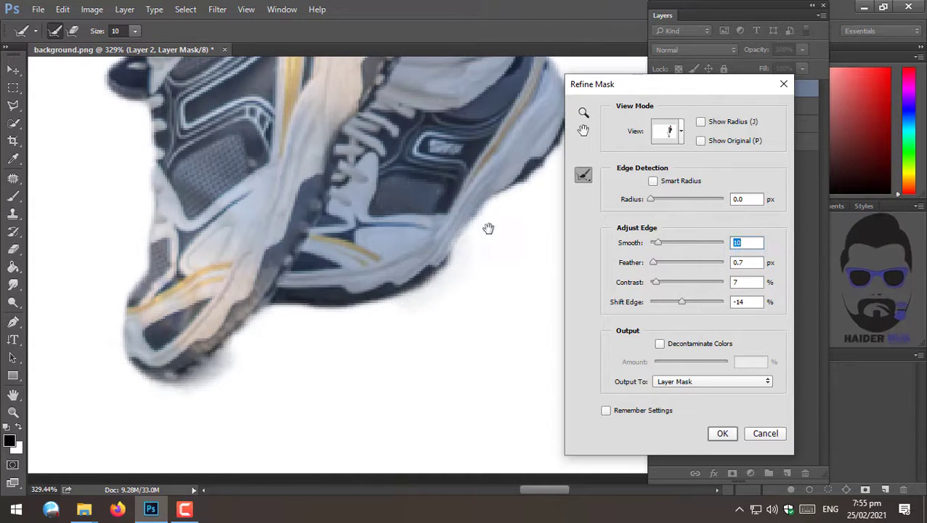
pyautogui.moveTo(488, 230); pyautogui.dragTo(356, 383)
pyautogui.moveTo(681, 305); pyautogui.dragTo(657, 283)
pyautogui.click(729, 434)
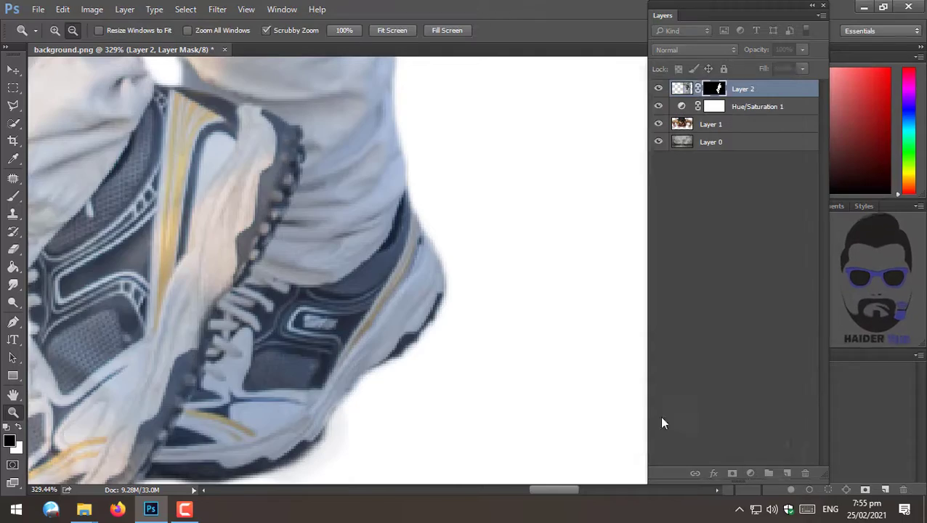
# - Apply the layer mask permanently to the man's layer
pyautogui.moveTo(319, 266); pyautogui.dragTo(396, 393)
pyautogui.moveTo(459, 247); pyautogui.dragTo(379, 255)
pyautogui.moveTo(524, 249); pyautogui.dragTo(544, 264)
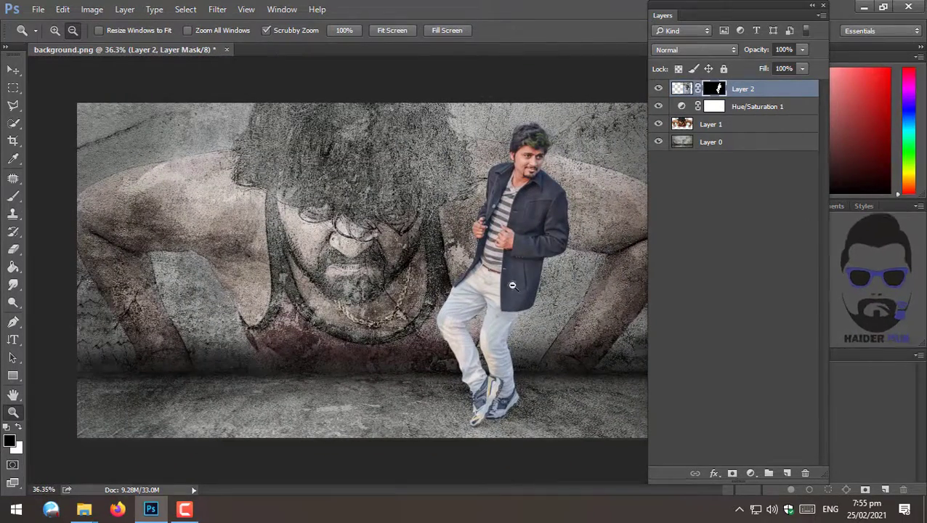
pyautogui.hotkey('ctrl', 'j')
pyautogui.hotkey('ctrl', 'z')
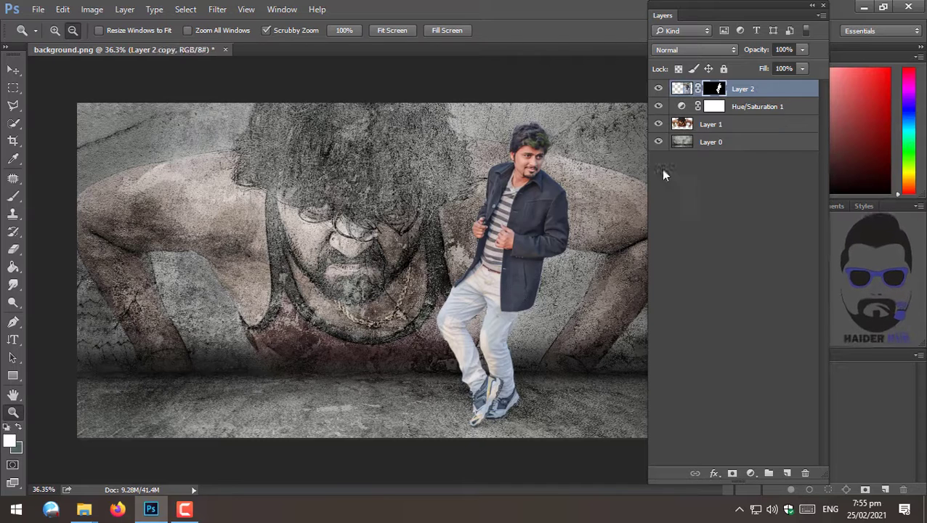
pyautogui.rightClick(709, 90)
pyautogui.click(734, 134)
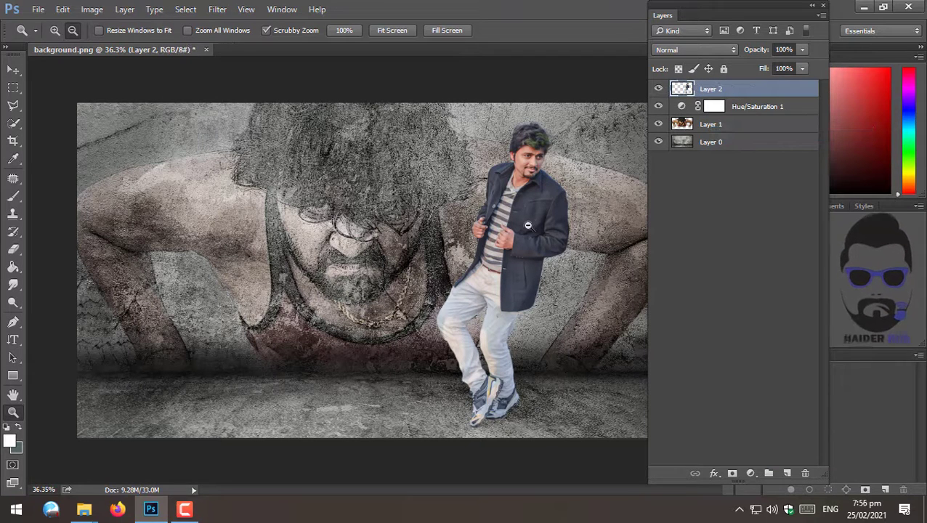
# - Duplicate the man's layer and fill the copy's silhouette with black
pyautogui.hotkey('ctrl', 'j')
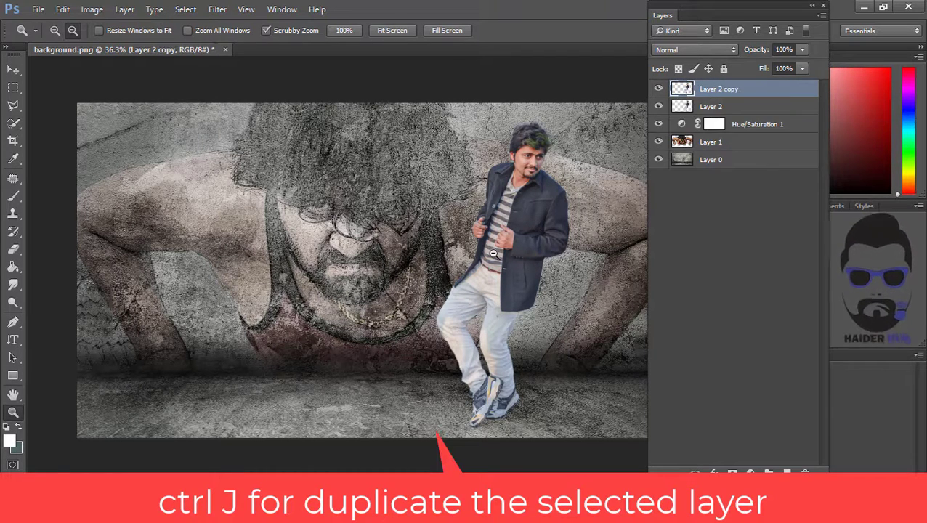
pyautogui.hotkey('ctrl', 'a')
pyautogui.press('v')
pyautogui.press('Up')
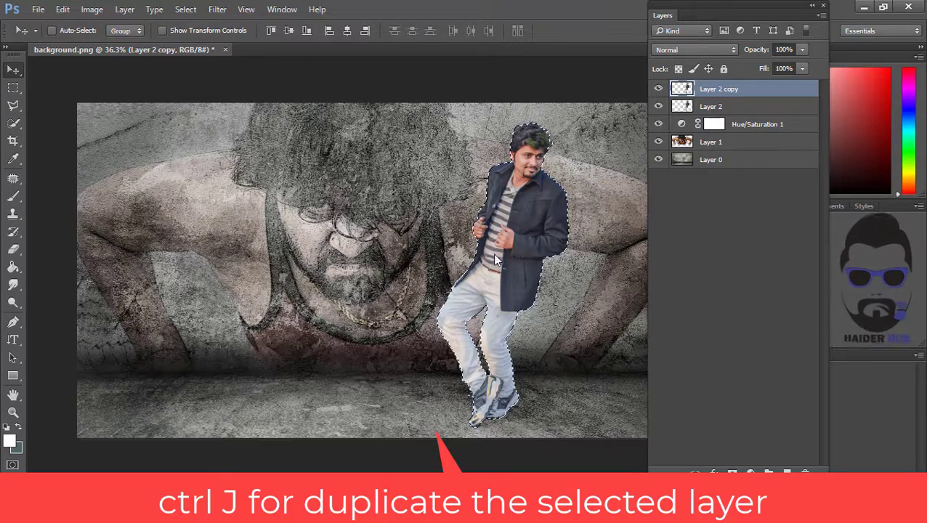
pyautogui.click(9, 429)
pyautogui.hotkey('alt', 'BackSpace')
# - Deselect and move the black silhouette layer below the man's layer
pyautogui.press('m')
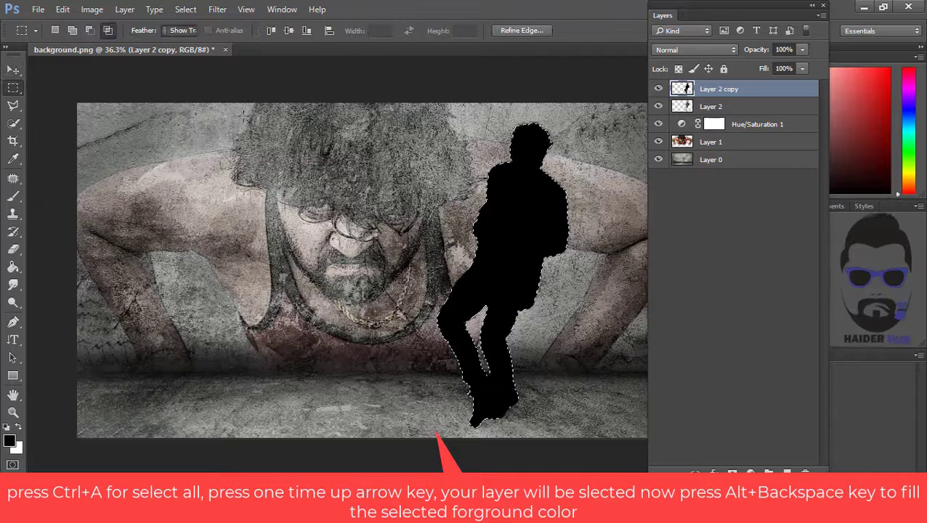
pyautogui.hotkey('ctrl', 'd')
pyautogui.moveTo(702, 127); pyautogui.dragTo(702, 116)
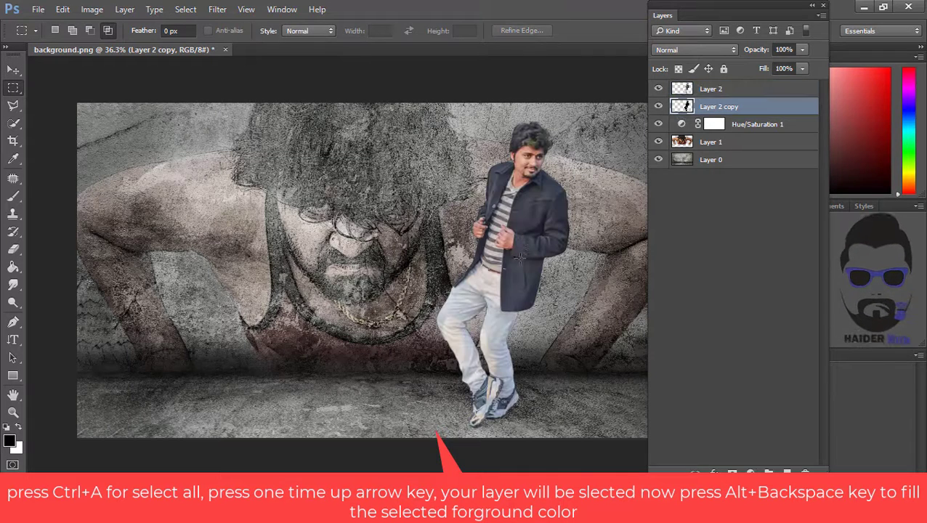
# - Distort the silhouette so its top leans toward the right across the wall
pyautogui.hotkey('ctrl', 't')
pyautogui.rightClick(538, 192)
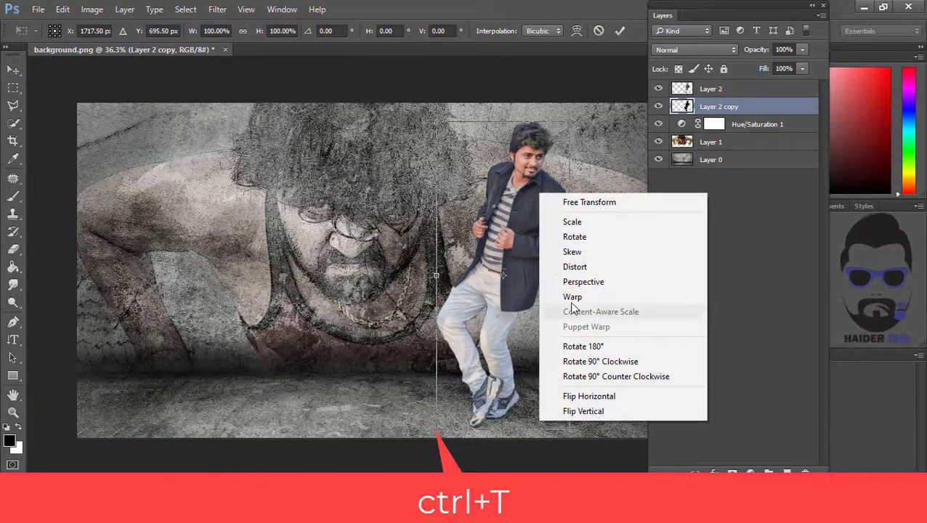
pyautogui.click(586, 257)
pyautogui.moveTo(569, 122); pyautogui.dragTo(614, 183)
pyautogui.moveTo(437, 122); pyautogui.dragTo(459, 130)
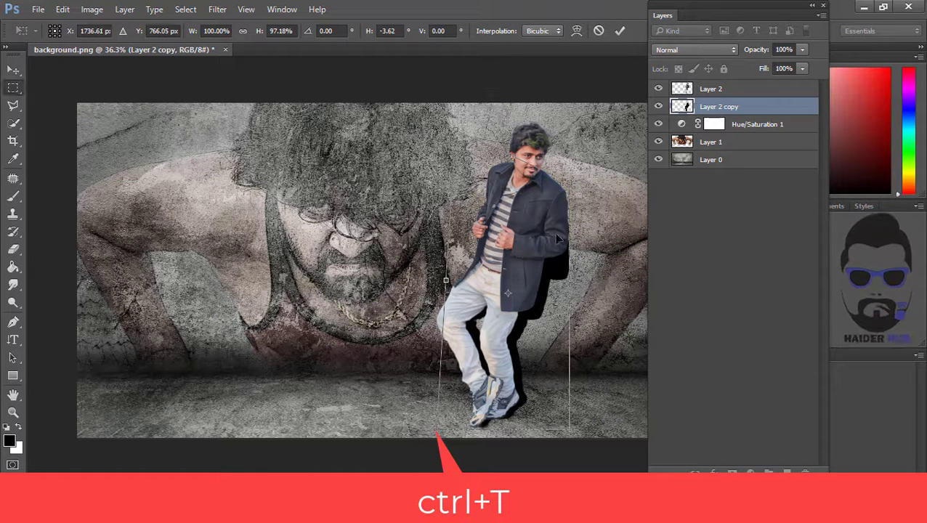
pyautogui.press('Return')
# - Distort and warp the silhouette into a shadow cast on the wall behind the man, then commit it
pyautogui.hotkey('ctrl', 't')
pyautogui.rightClick(536, 206)
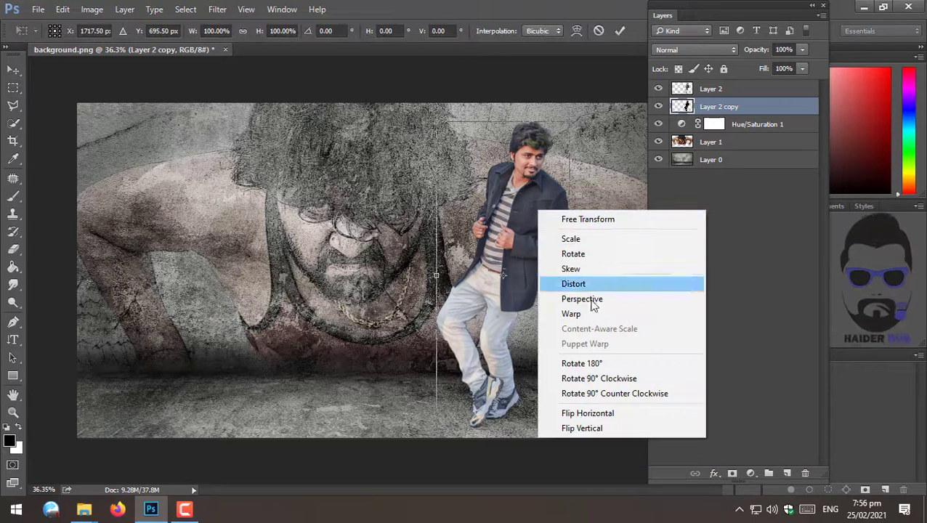
pyautogui.click(591, 300)
pyautogui.rightClick(535, 176)
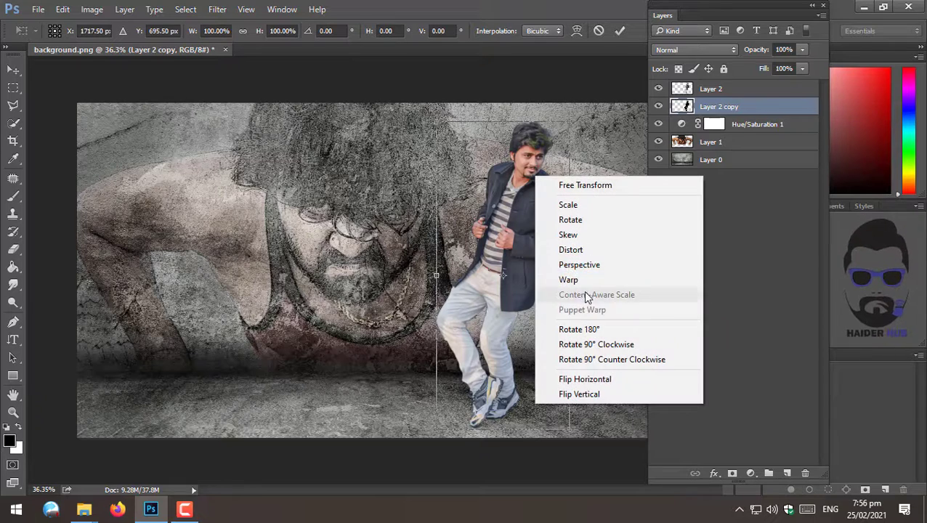
pyautogui.click(586, 253)
pyautogui.moveTo(570, 122); pyautogui.dragTo(632, 195)
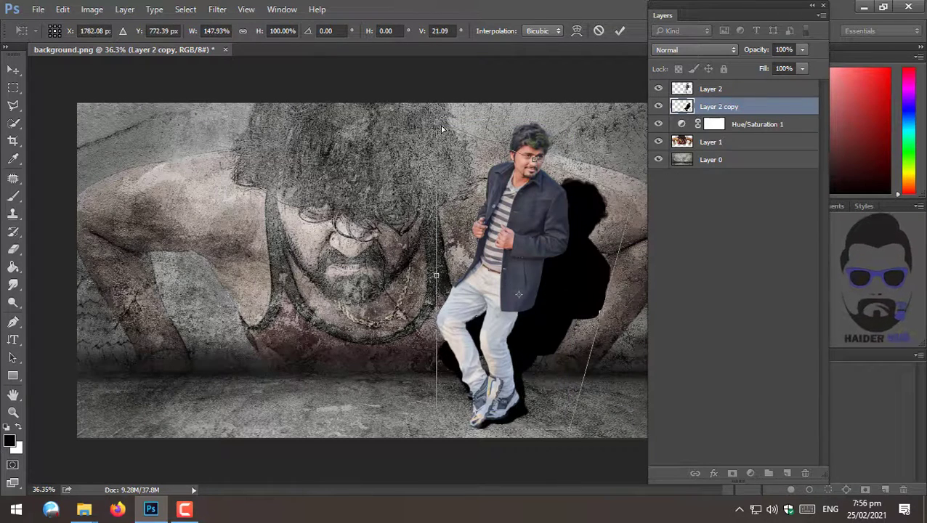
pyautogui.moveTo(441, 130); pyautogui.dragTo(594, 243)
pyautogui.moveTo(573, 202); pyautogui.dragTo(595, 163)
pyautogui.rightClick(588, 244)
pyautogui.click(620, 349)
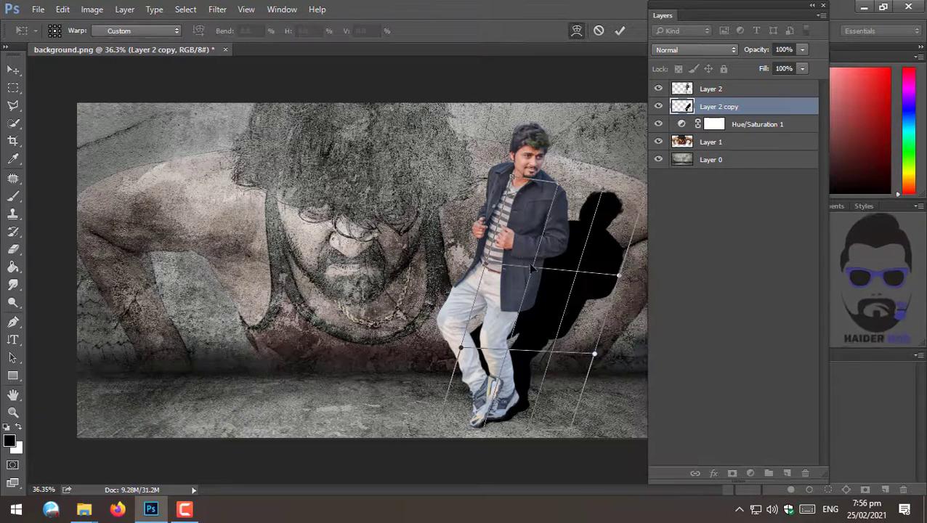
pyautogui.moveTo(544, 278); pyautogui.dragTo(599, 197)
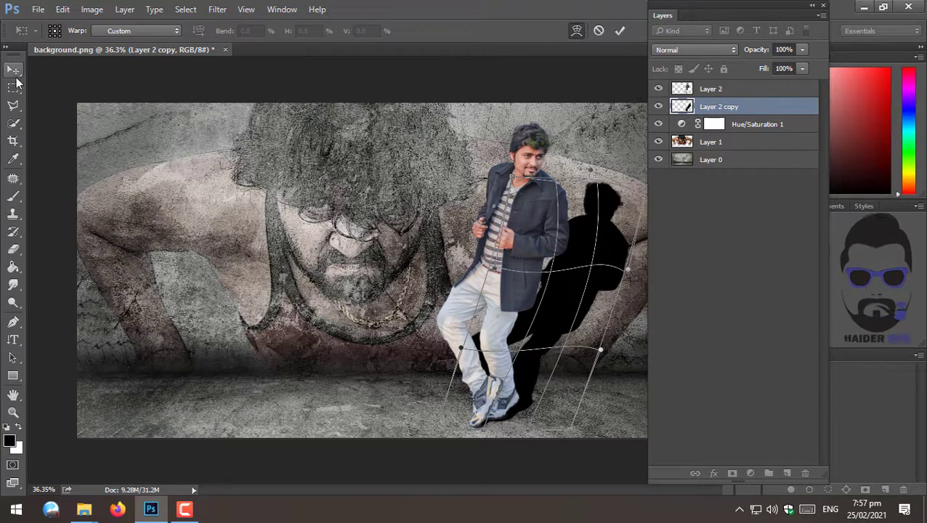
pyautogui.click(15, 72)
pyautogui.press('Return')
# - Apply a Gaussian Blur to the shadow layer to soften its edges
pyautogui.click(212, 12)
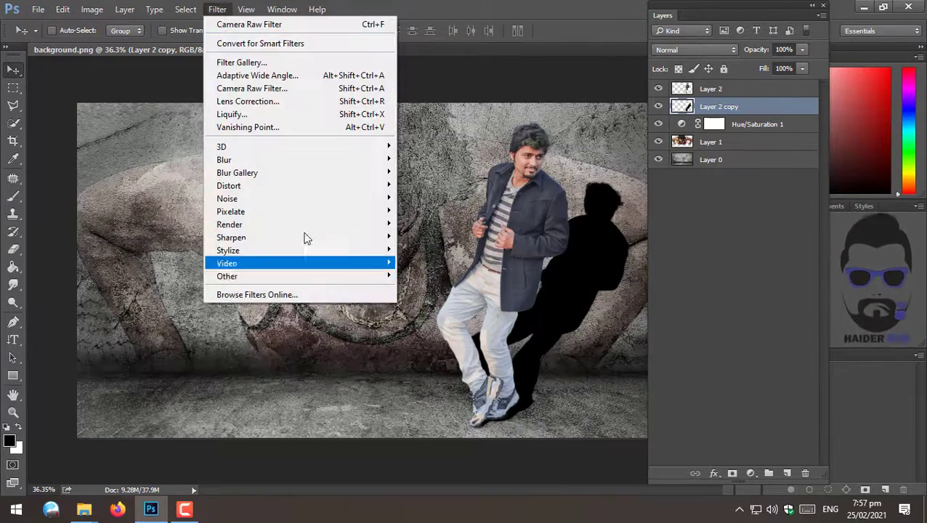
pyautogui.moveTo(266, 159)
pyautogui.click(450, 208)
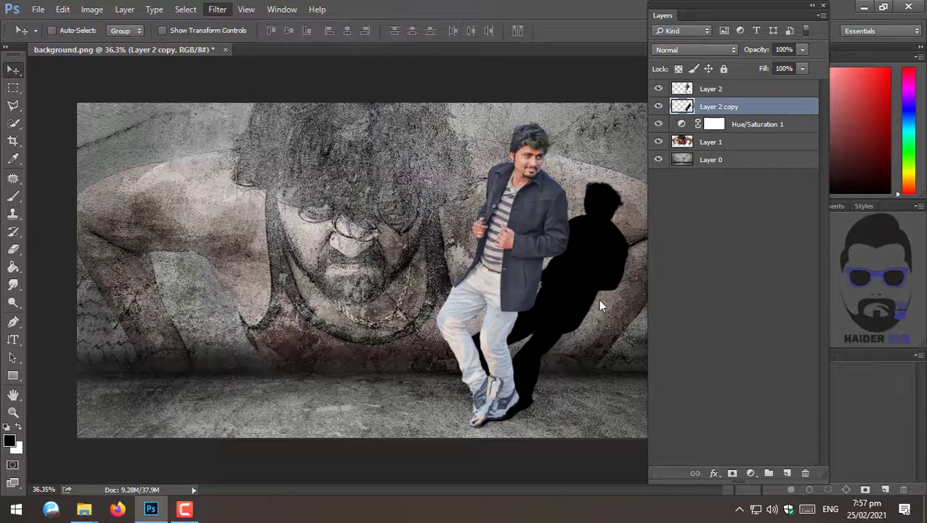
pyautogui.moveTo(530, 103); pyautogui.dragTo(239, 151)
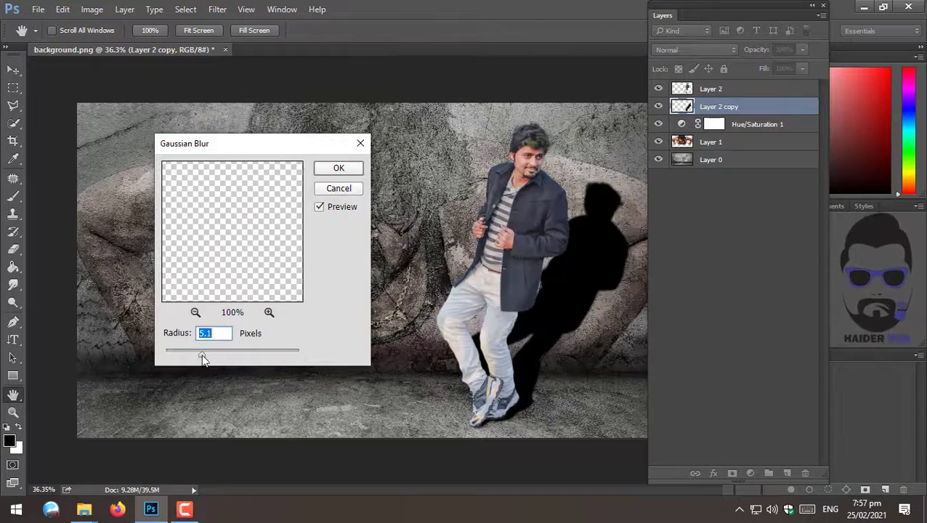
pyautogui.moveTo(265, 232); pyautogui.dragTo(168, 186)
pyautogui.moveTo(227, 358); pyautogui.dragTo(231, 355)
pyautogui.click(351, 169)
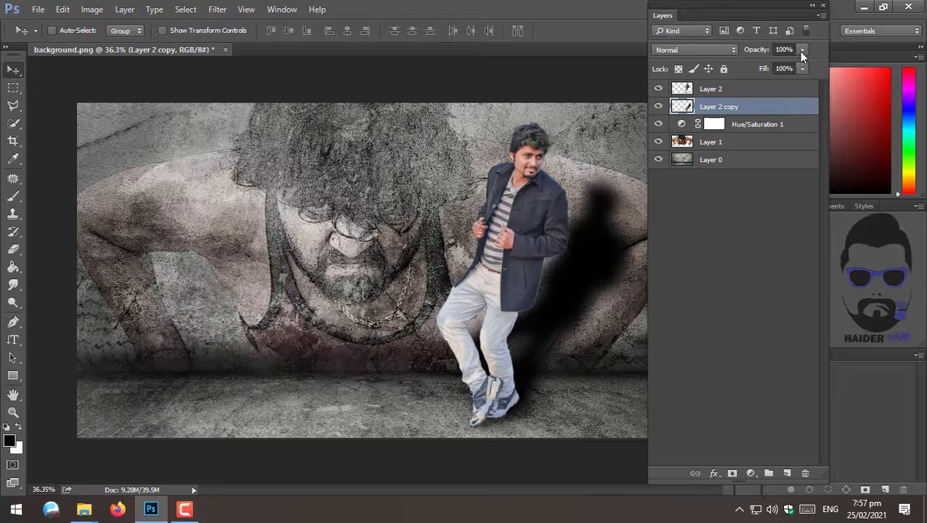
# - Set the shadow layer's blend mode to Overlay
pyautogui.click(694, 49)
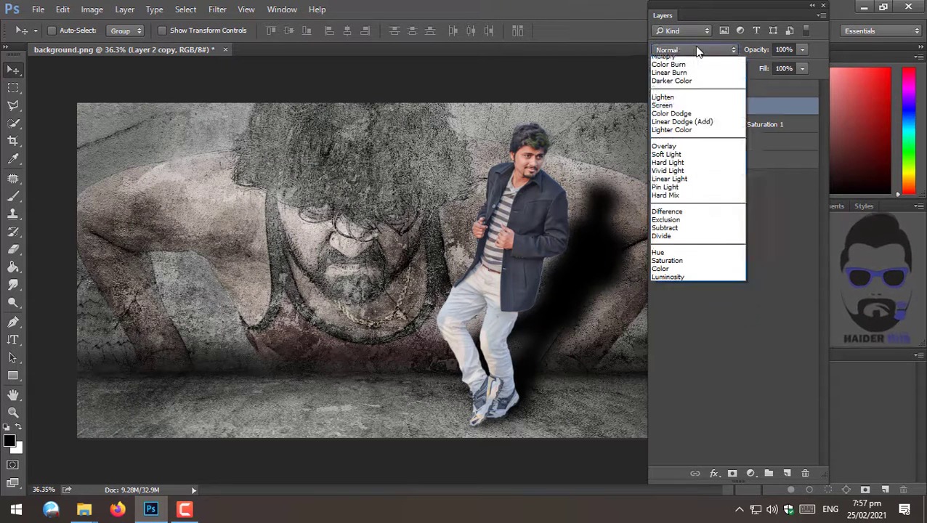
pyautogui.click(685, 186)
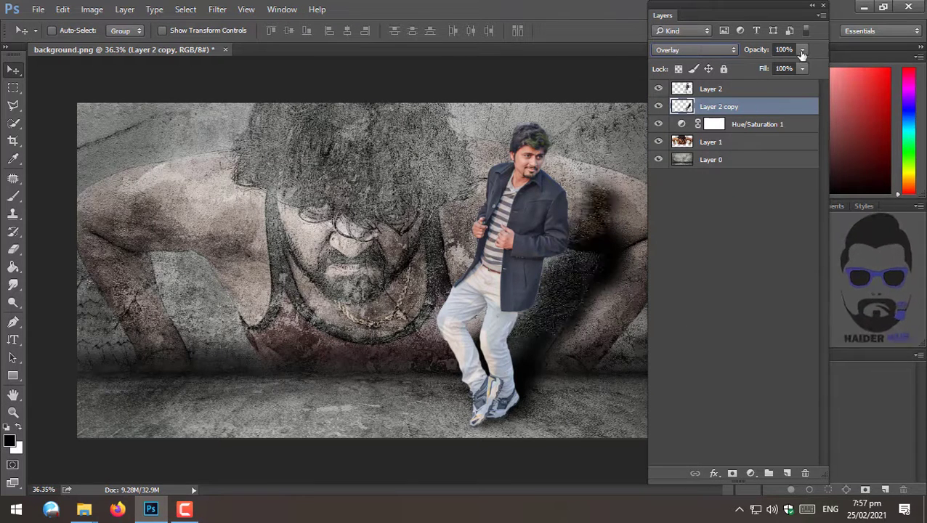
pyautogui.moveTo(782, 64); pyautogui.dragTo(784, 68)
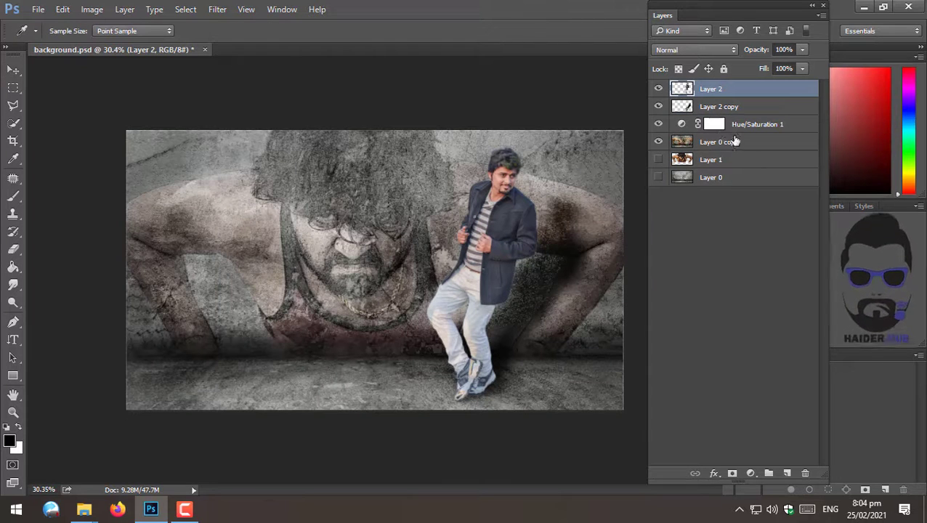
# - Merge the visible layers into a new layer and apply a wide spot Lighting Effect centred on the wall with intensity 22
pyautogui.hotkey('ctrl', 'shift', 'e')
pyautogui.click(217, 9)
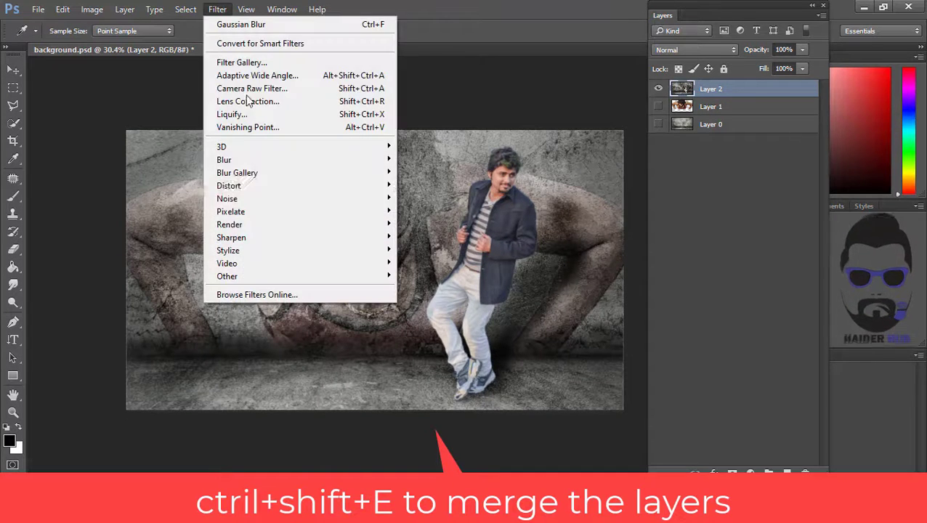
pyautogui.moveTo(293, 171)
pyautogui.moveTo(320, 224)
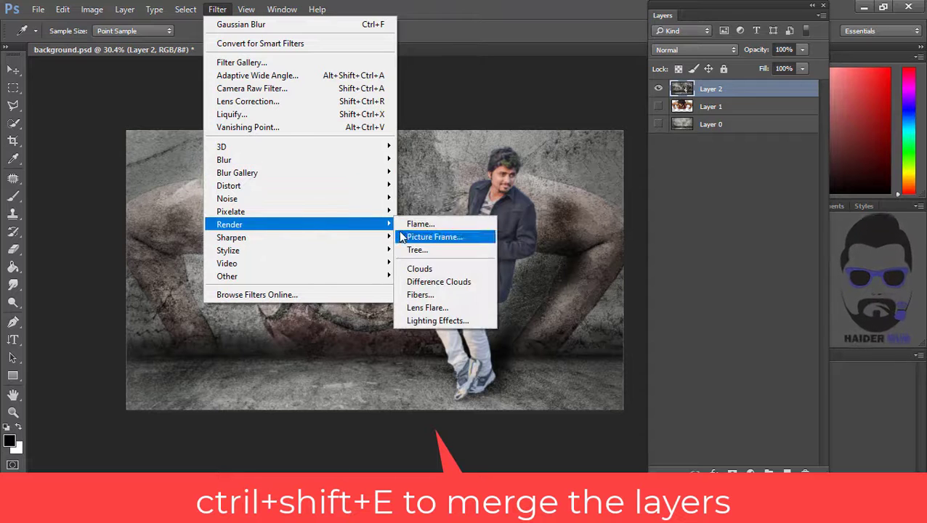
pyautogui.click(436, 324)
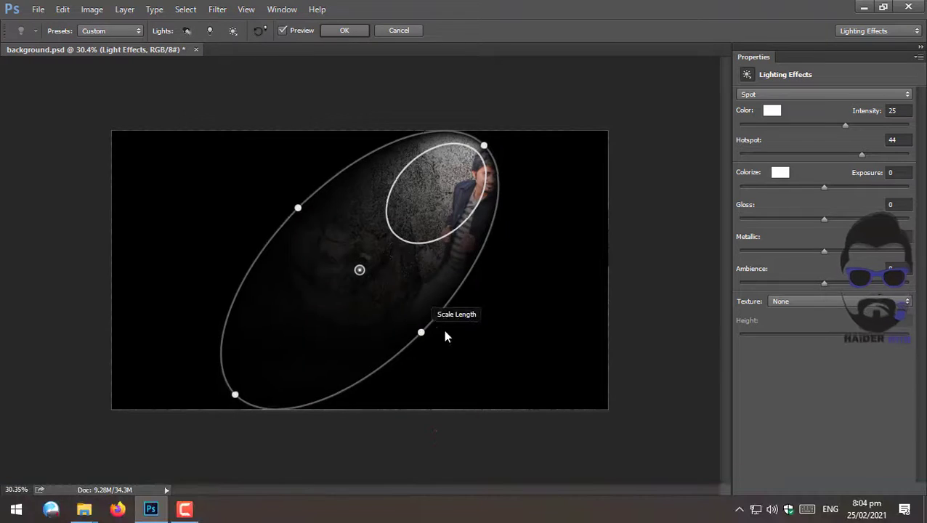
pyautogui.moveTo(443, 330); pyautogui.dragTo(615, 327)
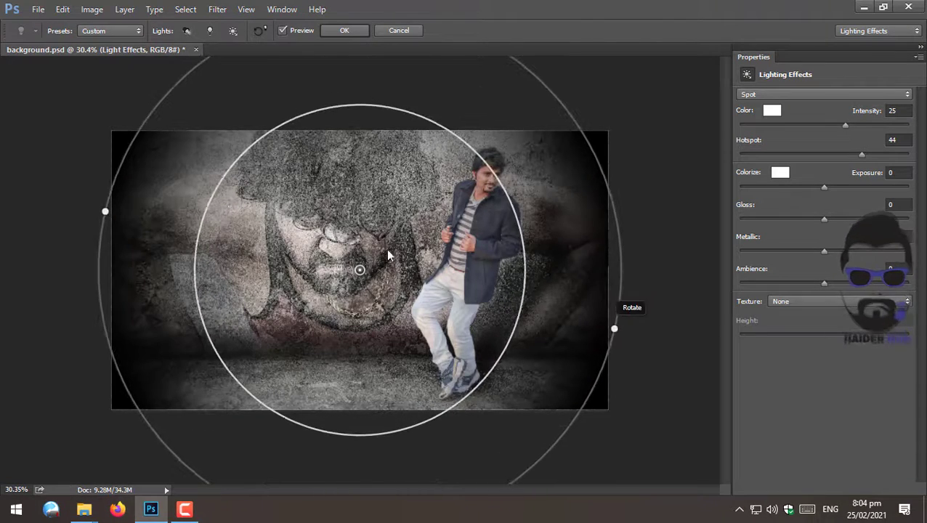
pyautogui.moveTo(364, 275); pyautogui.dragTo(381, 260)
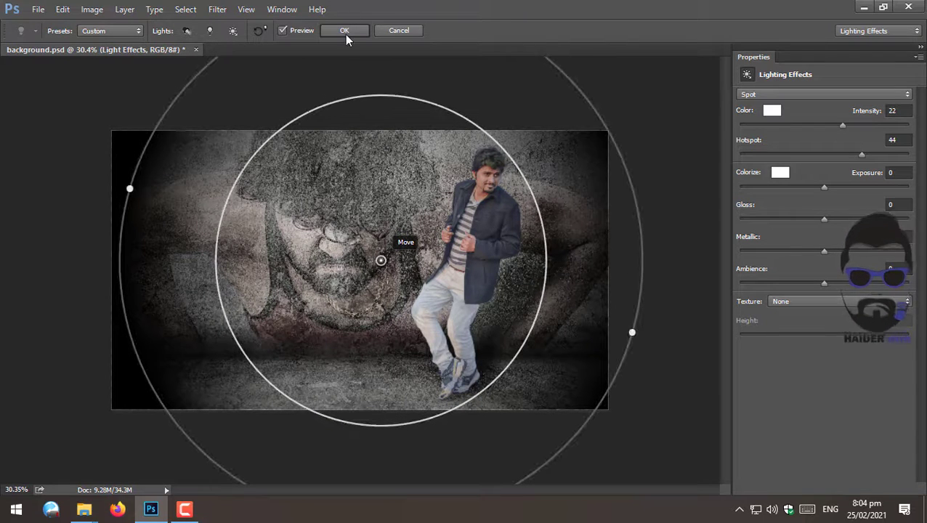
pyautogui.click(826, 188)
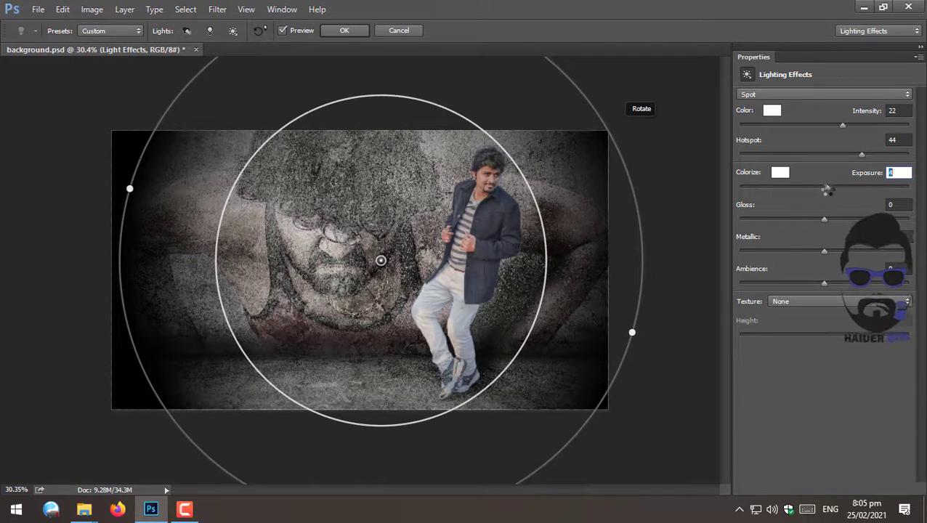
pyautogui.click(346, 32)
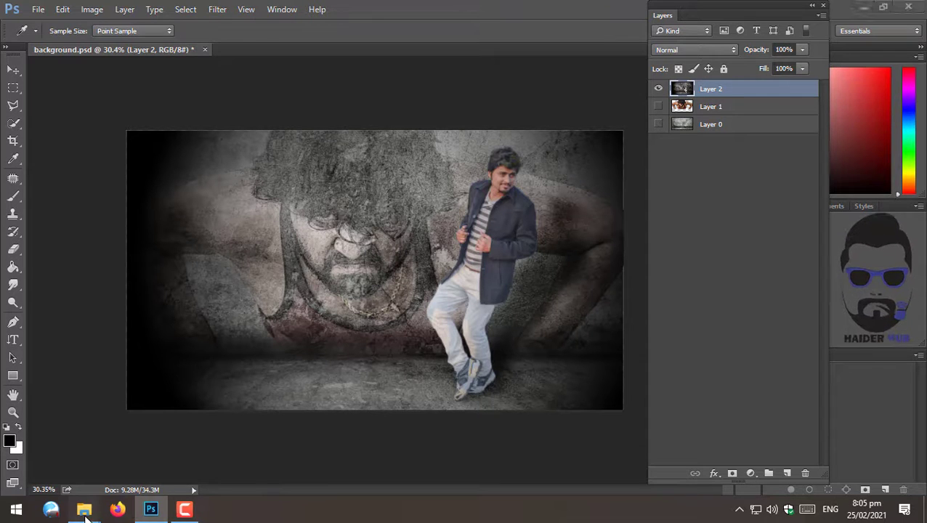
# - Switch to File Explorer and open the Haider Hub New folder containing the logo PNG files
pyautogui.moveTo(84, 513)
pyautogui.moveTo(206, 451)
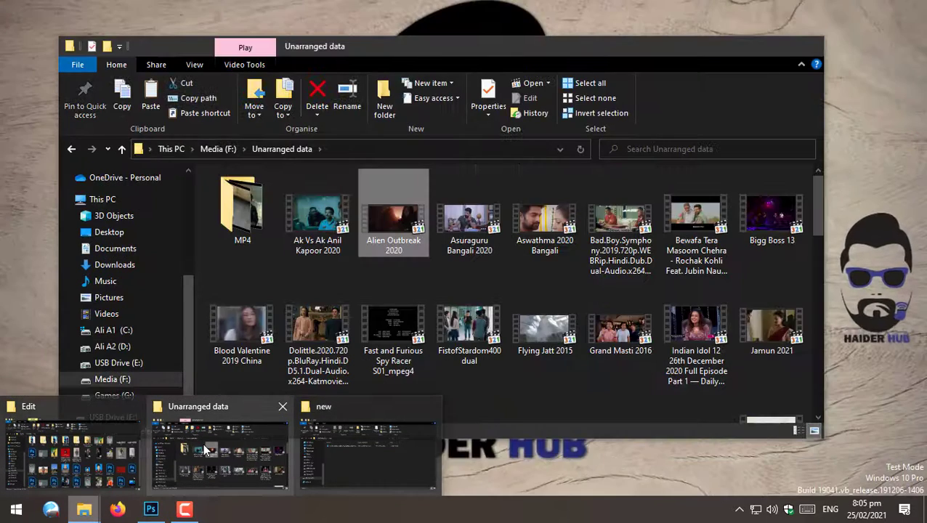
pyautogui.click(73, 454)
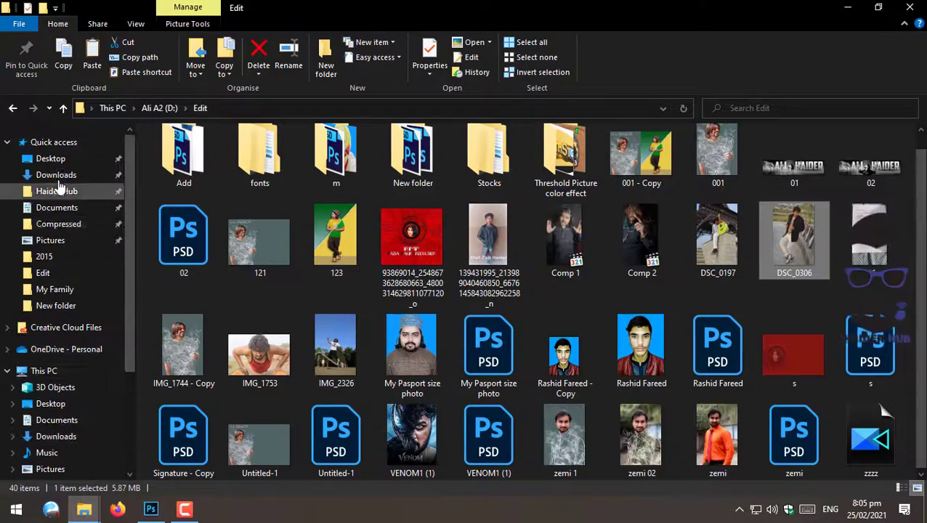
pyautogui.click(60, 190)
pyautogui.click(420, 173)
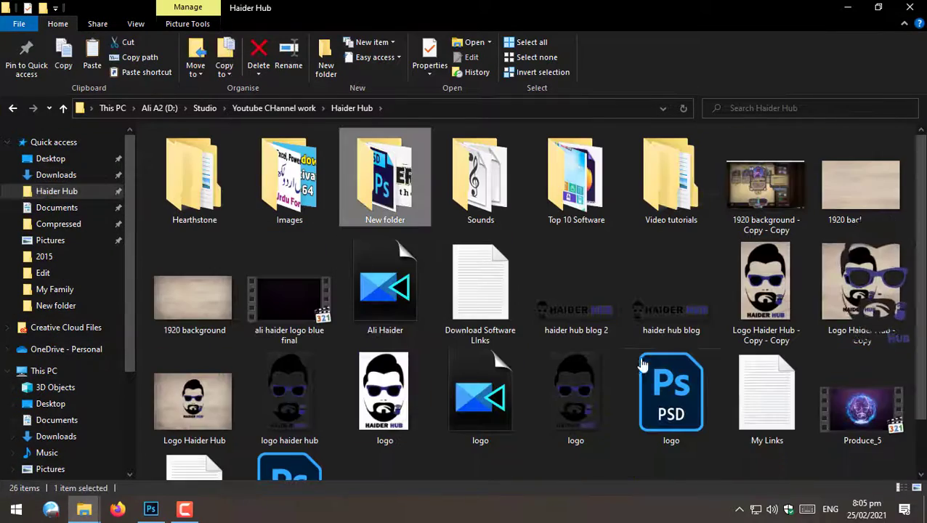
pyautogui.scroll(-1, 641, 393)
pyautogui.scroll(1, 638, 434)
pyautogui.click(644, 415)
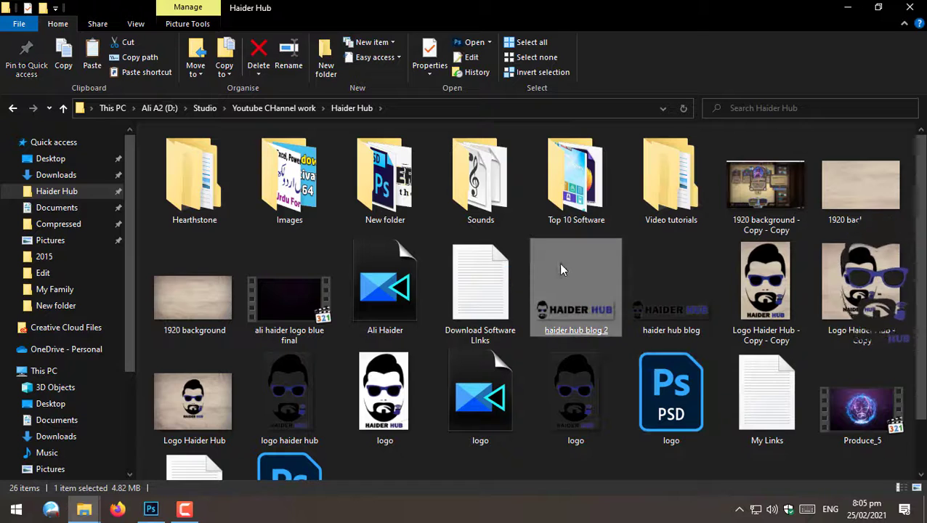
pyautogui.doubleClick(385, 178)
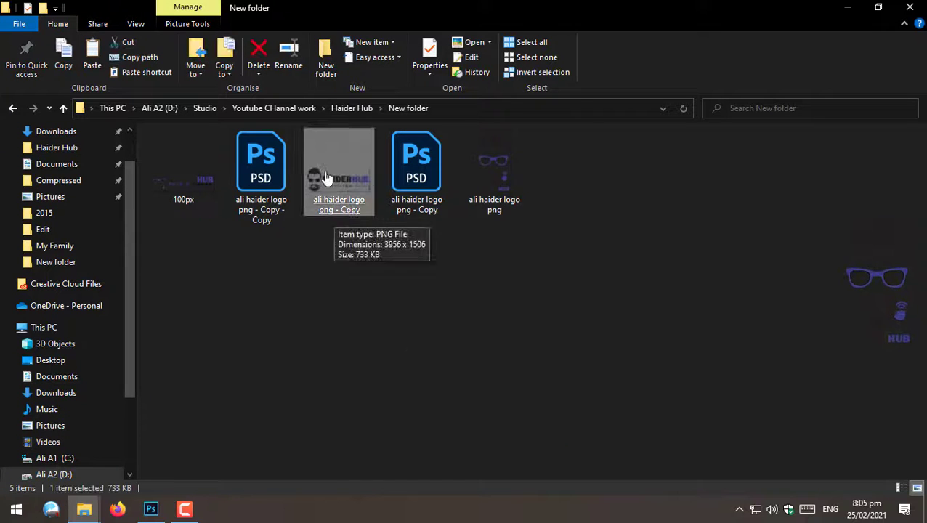
# - Place the ali haider logo png - Copy image into the composition near the bottom left and commit it
pyautogui.click(151, 509)
pyautogui.moveTo(306, 350); pyautogui.dragTo(306, 350)
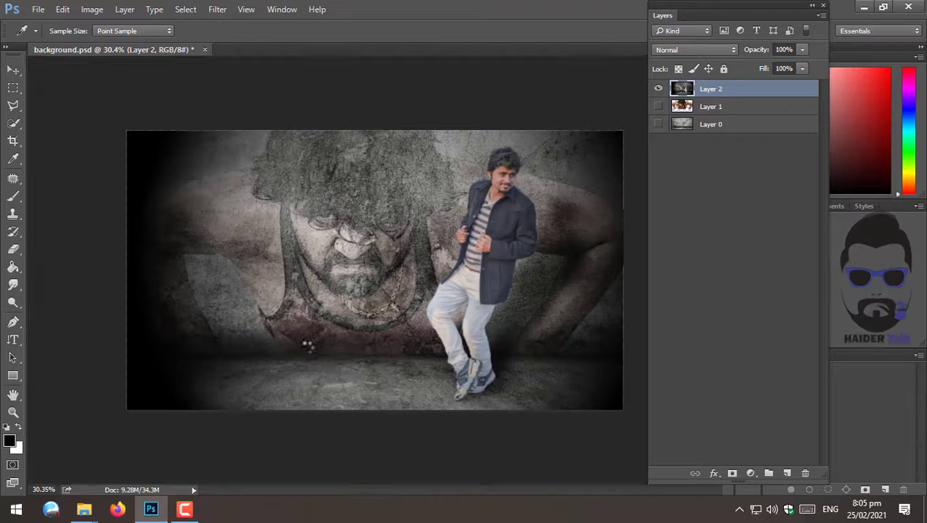
pyautogui.moveTo(355, 266); pyautogui.dragTo(303, 383)
pyautogui.scroll(4, 354, 409)
pyautogui.scroll(-2, 354, 409)
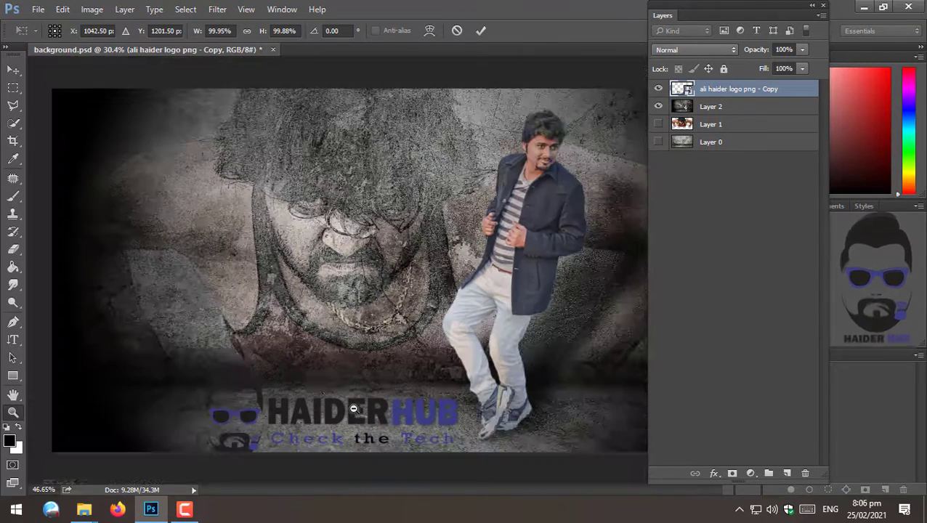
pyautogui.scroll(-3, 317, 387)
pyautogui.press('Return')
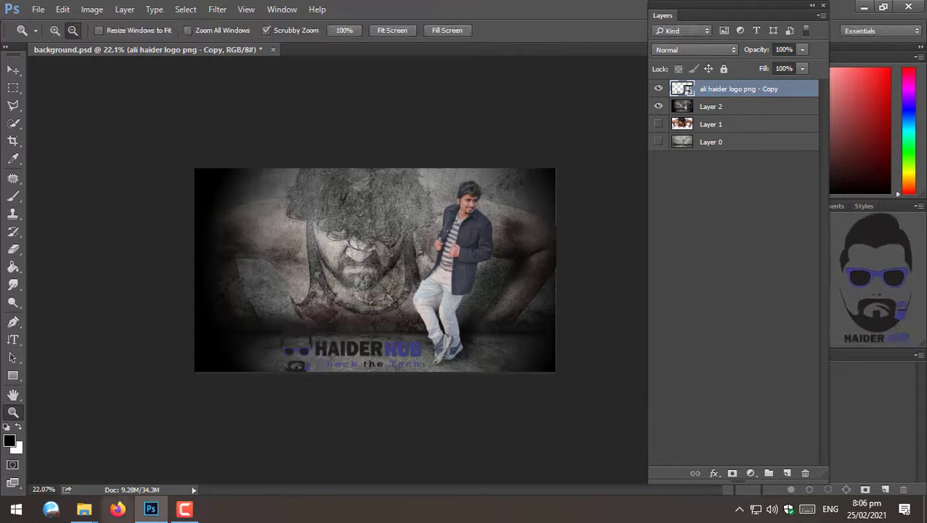
# - Move the logo and scale it down on the floor area in front of the wall
pyautogui.press('v')
pyautogui.moveTo(317, 354); pyautogui.dragTo(346, 354)
pyautogui.press('z')
pyautogui.scroll(10, 348, 357)
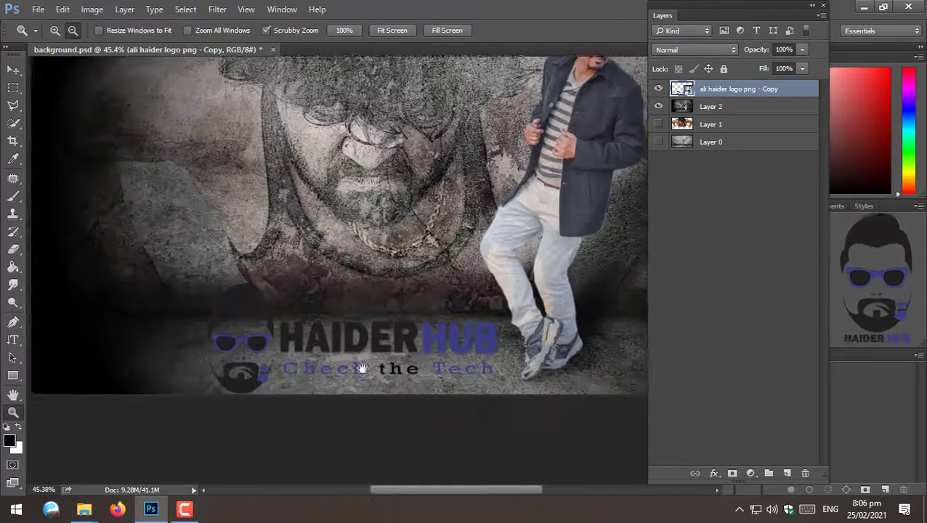
pyautogui.hotkey('ctrl', 't')
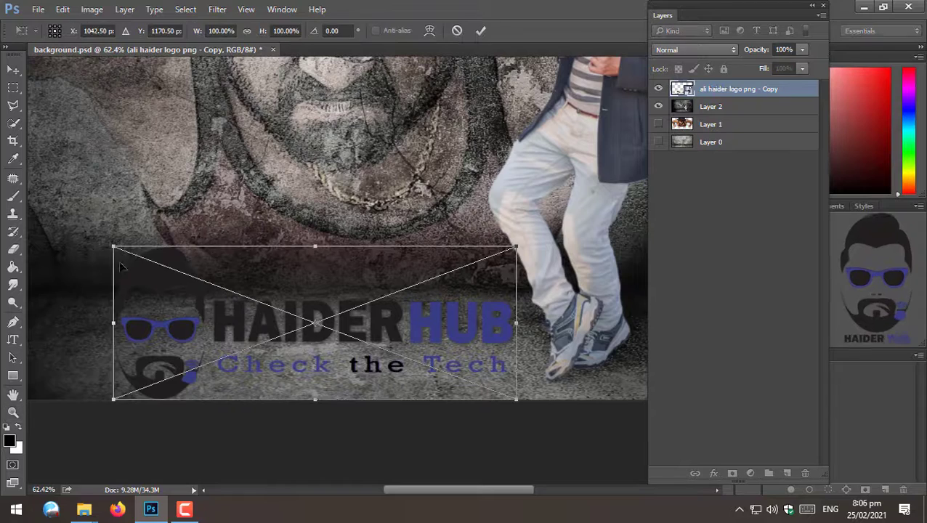
pyautogui.moveTo(116, 247); pyautogui.dragTo(226, 291)
pyautogui.moveTo(224, 343); pyautogui.dragTo(118, 343)
pyautogui.moveTo(122, 290); pyautogui.dragTo(152, 302)
pyautogui.press('z')
# - Set the logo layer's blend mode to Overlay
pyautogui.click(676, 51)
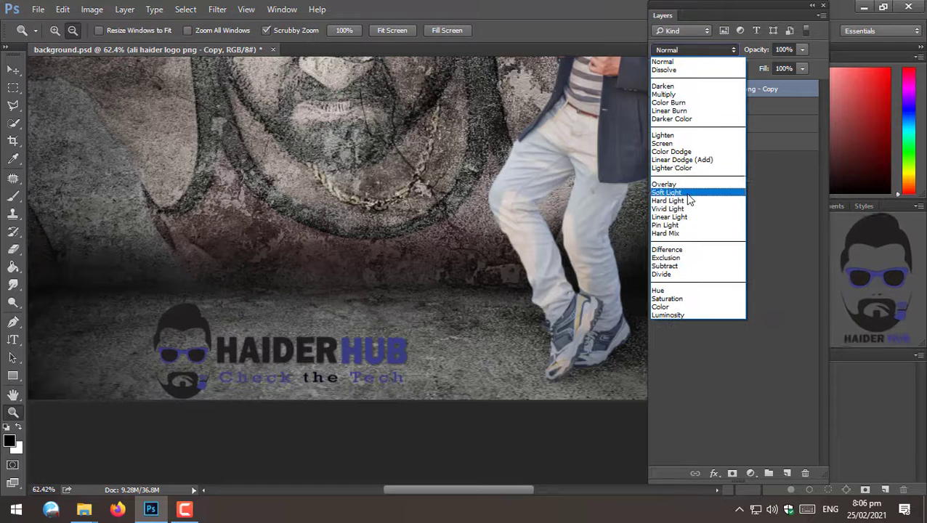
pyautogui.click(676, 183)
# - Distort the logo into a floor perspective, narrowing its top edge, commit it and save the document
pyautogui.hotkey('ctrl', 't')
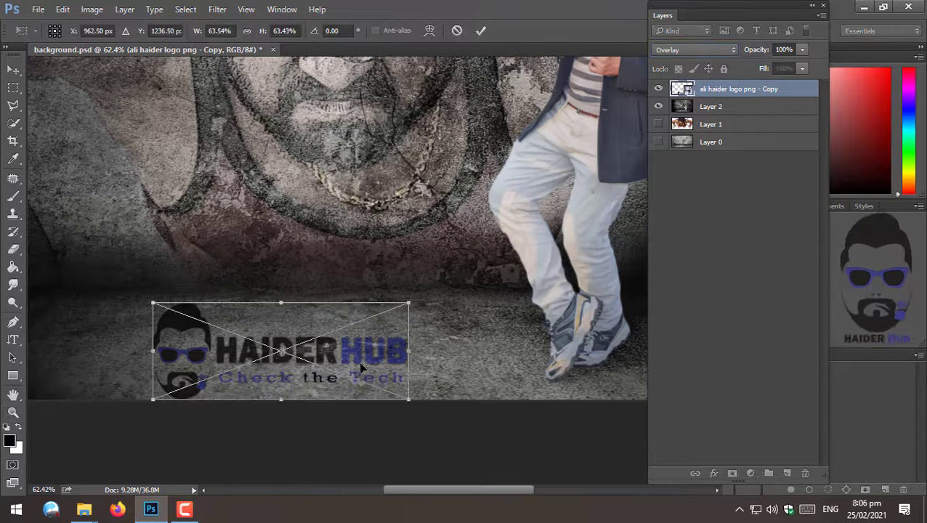
pyautogui.rightClick(361, 149)
pyautogui.click(421, 254)
pyautogui.moveTo(405, 309); pyautogui.dragTo(375, 296)
pyautogui.moveTo(155, 304); pyautogui.dragTo(200, 298)
pyautogui.moveTo(404, 405); pyautogui.dragTo(429, 406)
pyautogui.moveTo(154, 405); pyautogui.dragTo(143, 404)
pyautogui.press('Return')
pyautogui.keyDown('alt'); pyautogui.click(421, 298); pyautogui.keyUp('alt')
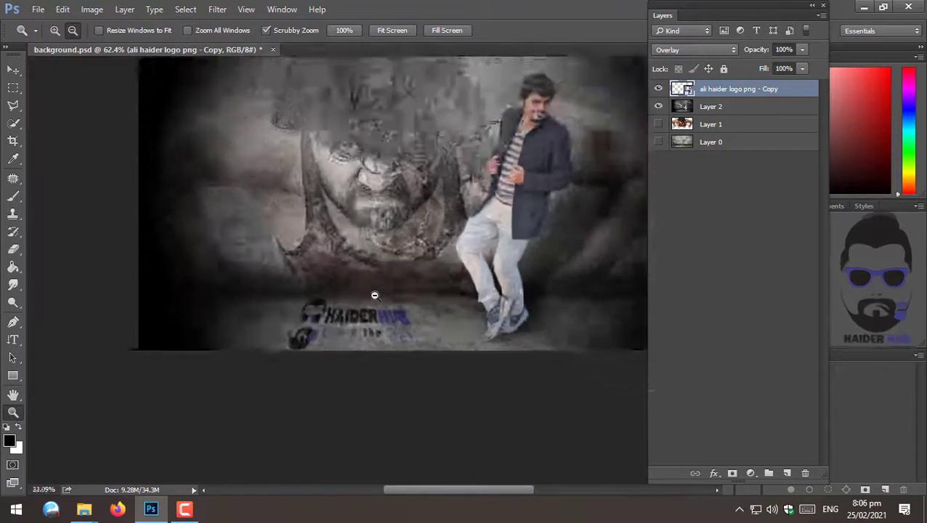
pyautogui.hotkey('ctrl', 's')
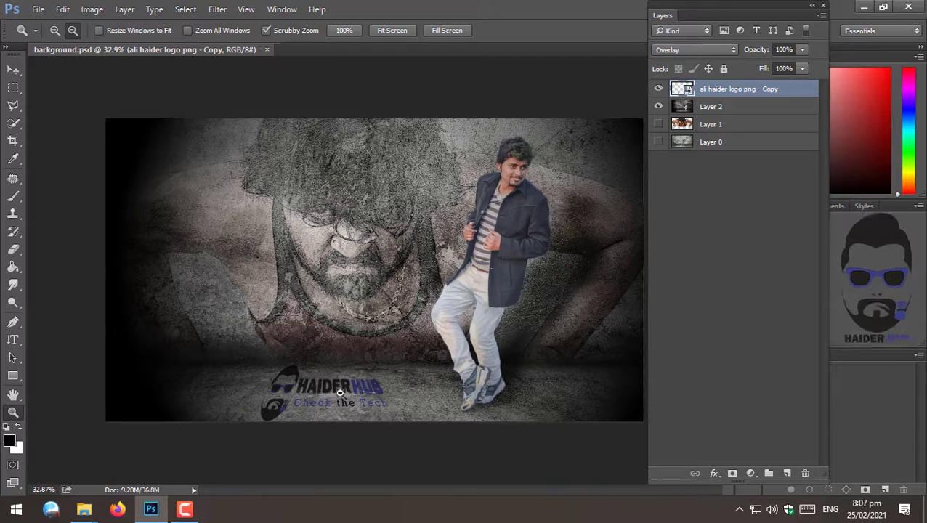
# - Widen the logo's perspective at the bottom left and nudge the logo slightly right
pyautogui.hotkey('ctrl', 't')
pyautogui.moveTo(269, 393); pyautogui.dragTo(235, 394)
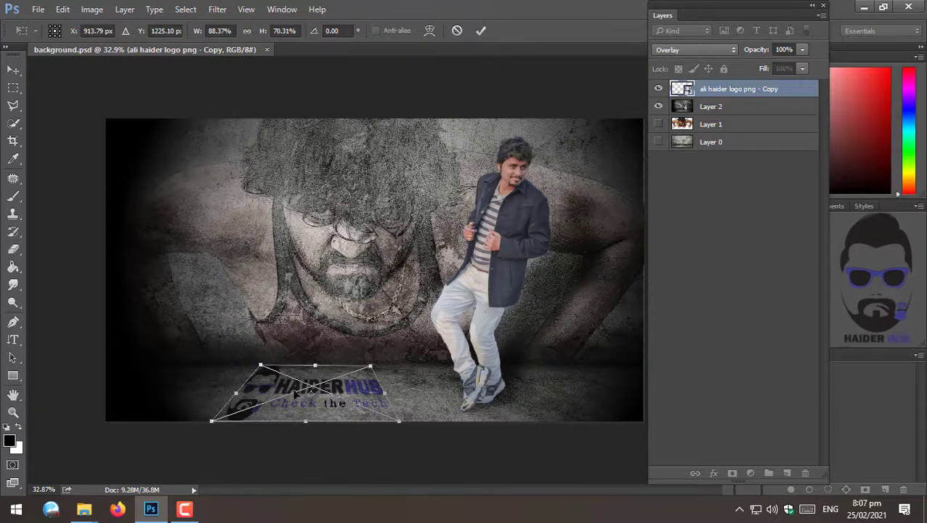
pyautogui.press('Return')
pyautogui.press('v')
pyautogui.moveTo(320, 402); pyautogui.dragTo(338, 400)
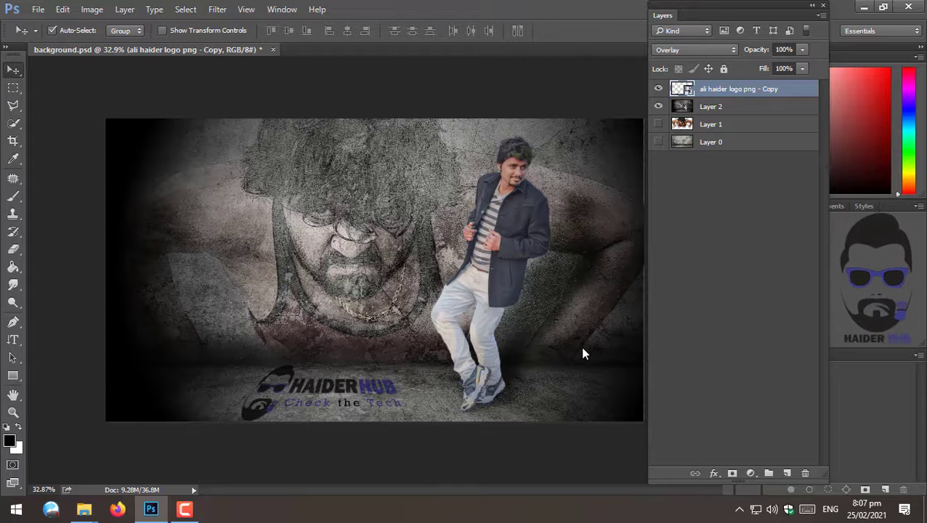
# - Save a copy as a JPEG named hq with High quality
pyautogui.hotkey('ctrl', 'shift', 's')
pyautogui.click(423, 285)
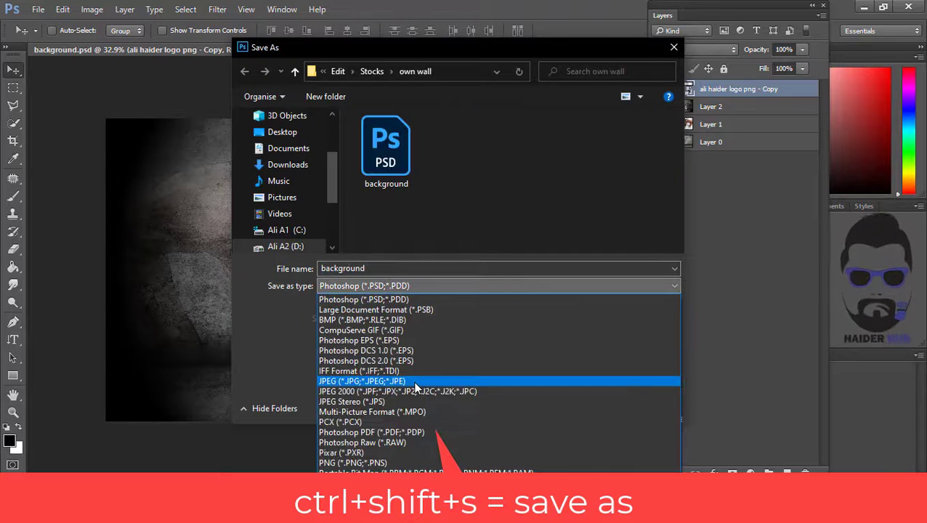
pyautogui.click(414, 381)
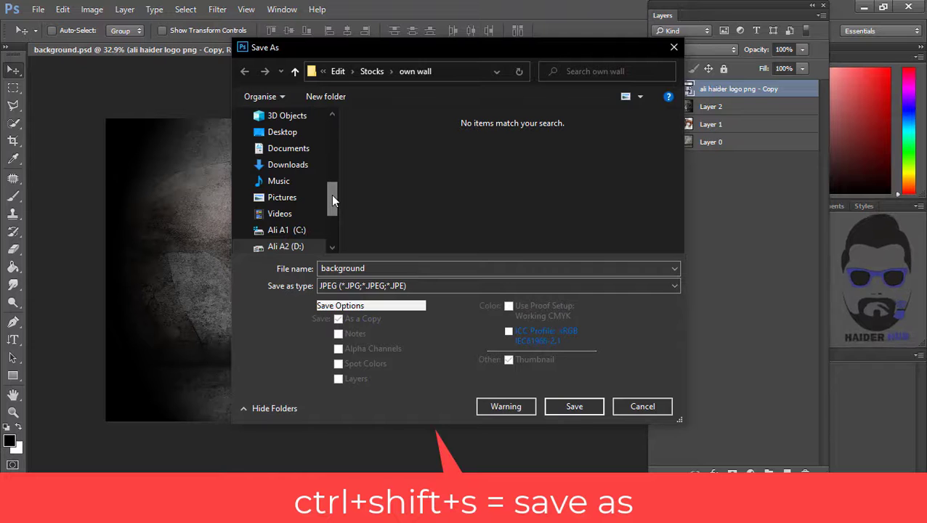
pyautogui.moveTo(333, 194)
pyautogui.mouseDown()
pyautogui.moveTo(332, 206)
pyautogui.moveTo(334, 196)
pyautogui.mouseUp()
pyautogui.doubleClick(384, 266)
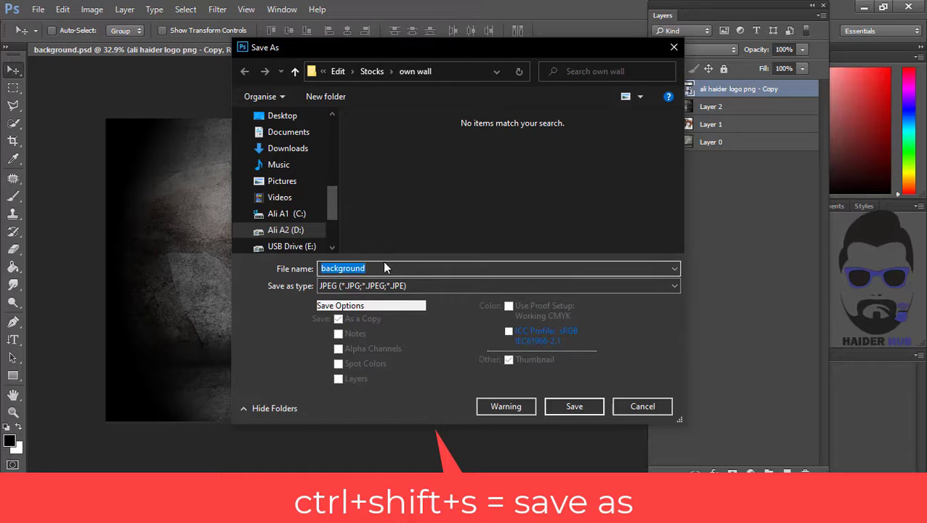
pyautogui.write('hq')
pyautogui.press('Return')
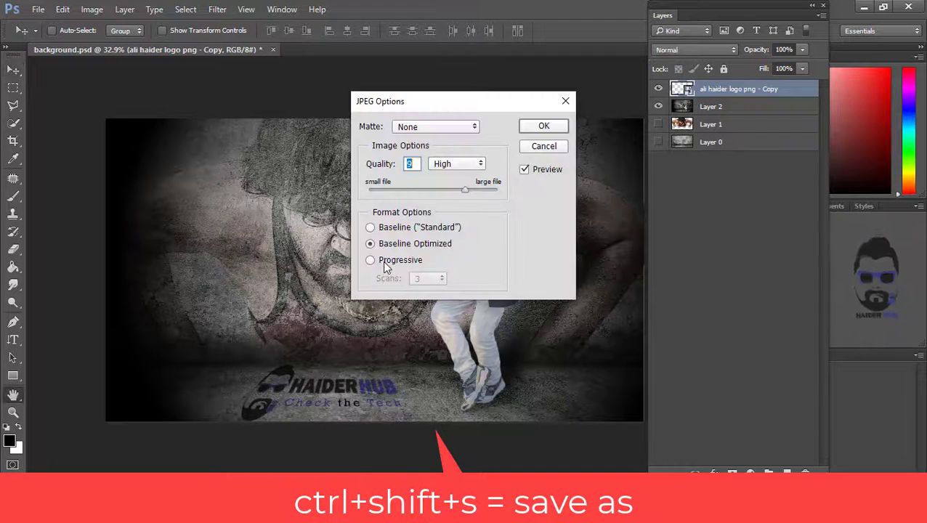
pyautogui.press('Return')
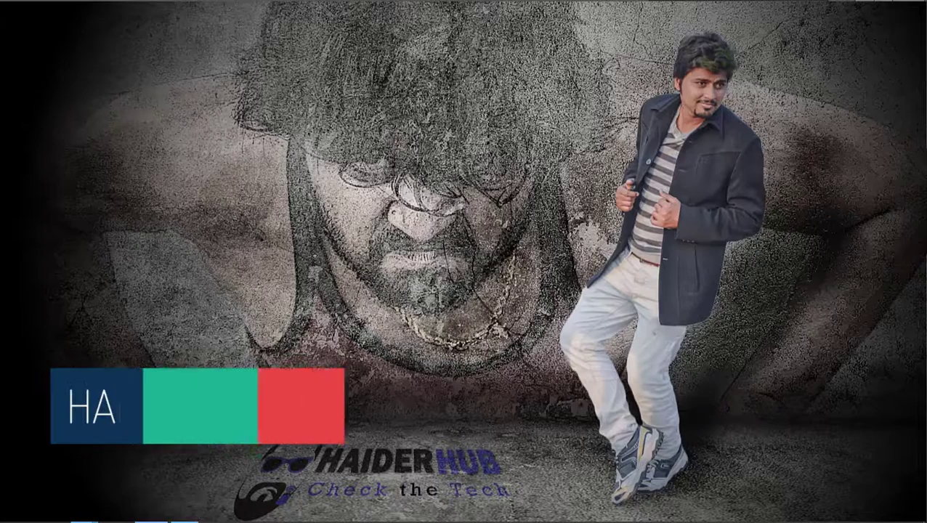